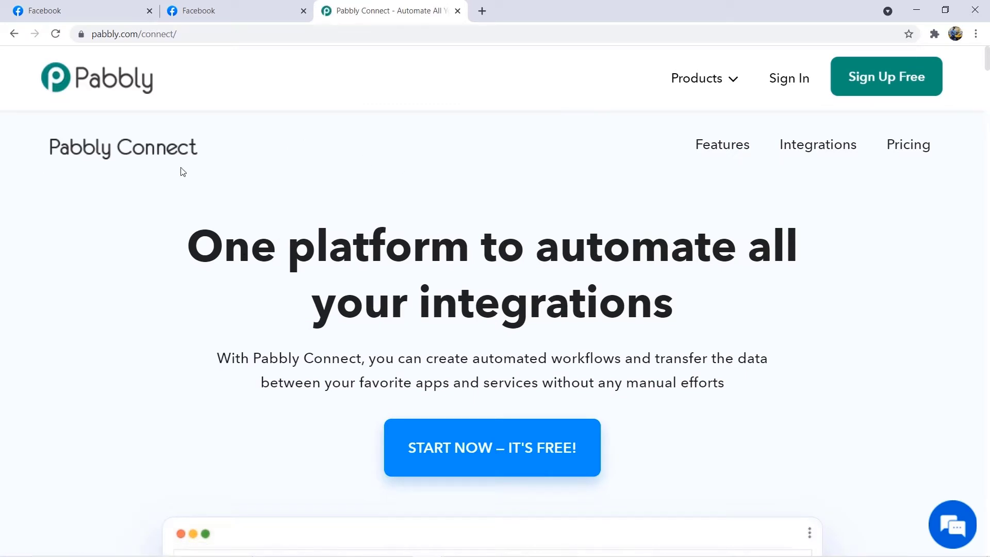
Step: Sign in to Pabbly and open the Connect application's dashboard
scroll(554, 267, "down", 9)
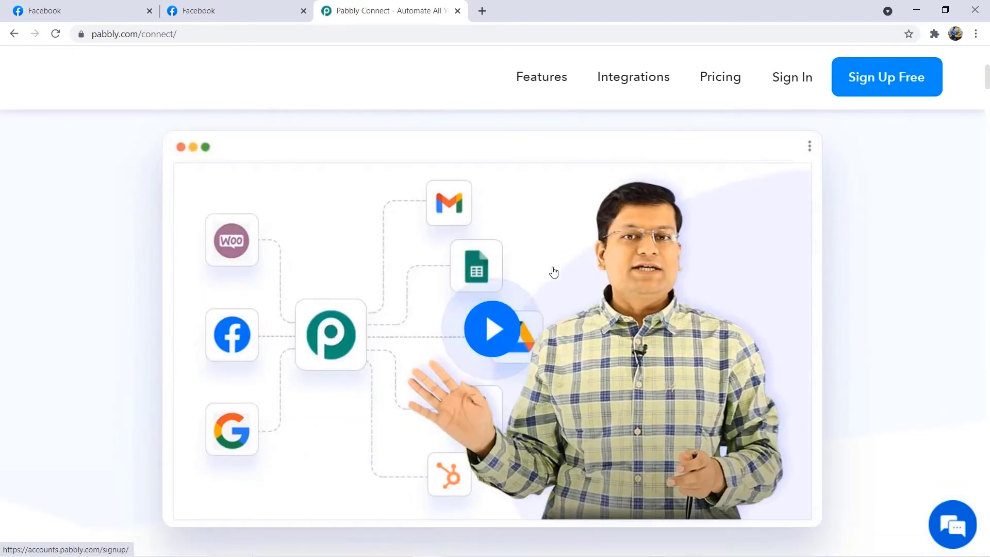
scroll(554, 272, "up", 9)
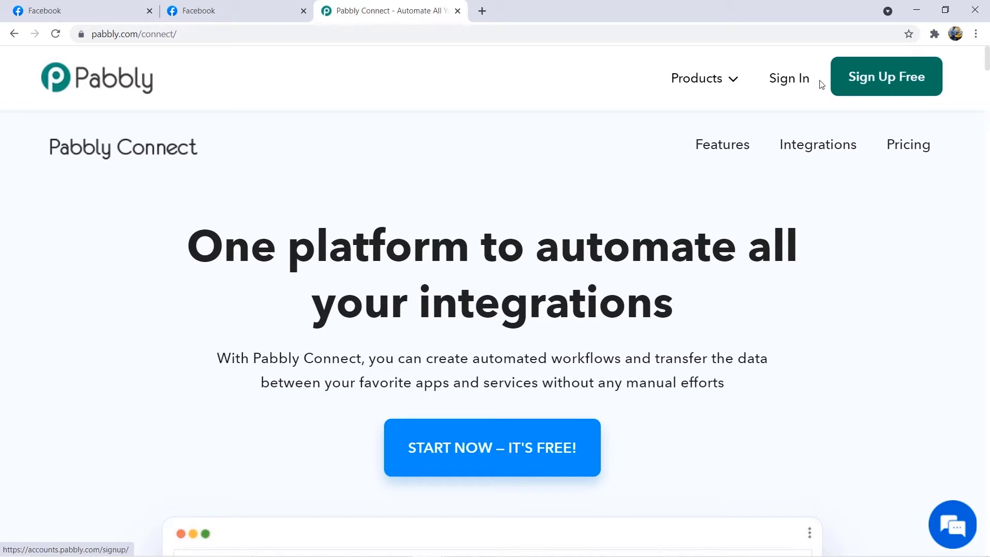
left_click(793, 87)
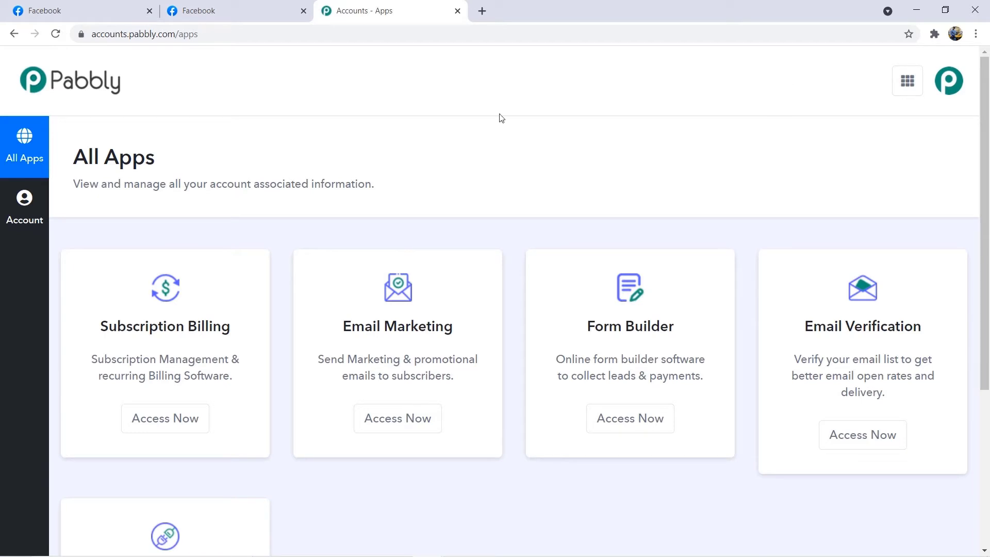
scroll(348, 150, "down", 5)
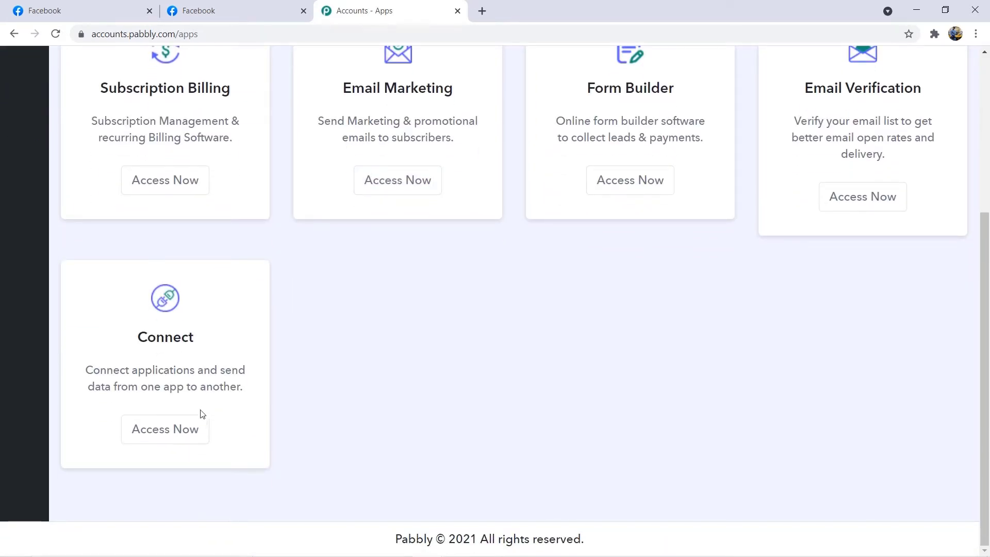
left_click(184, 434)
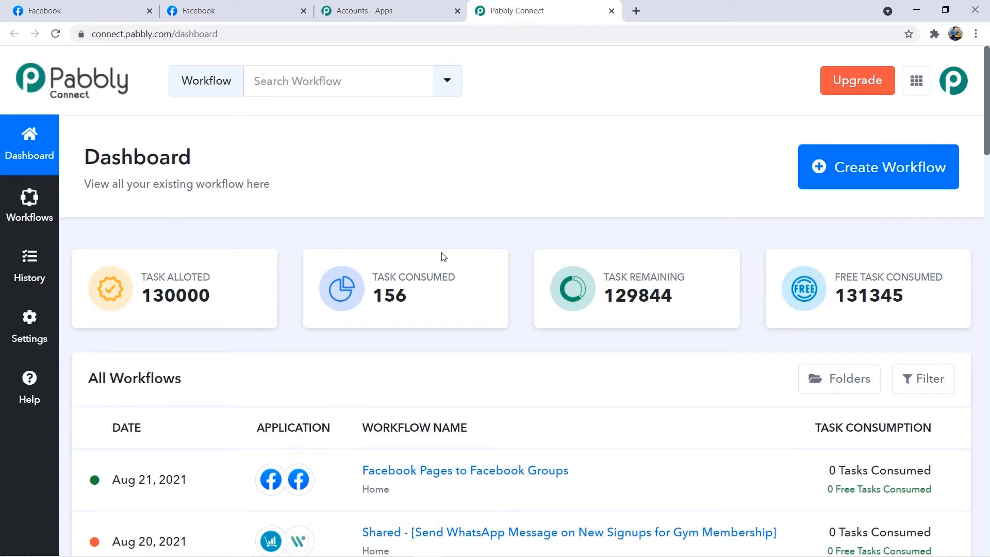
Step: Create a new workflow named "WordPress to Facebook"
left_click(887, 178)
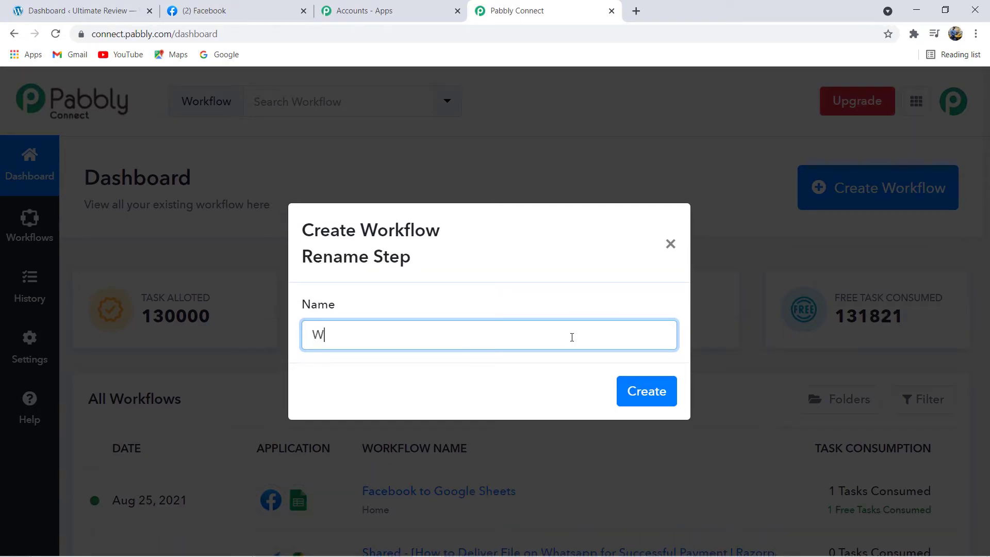
type("ordpress to Facebook")
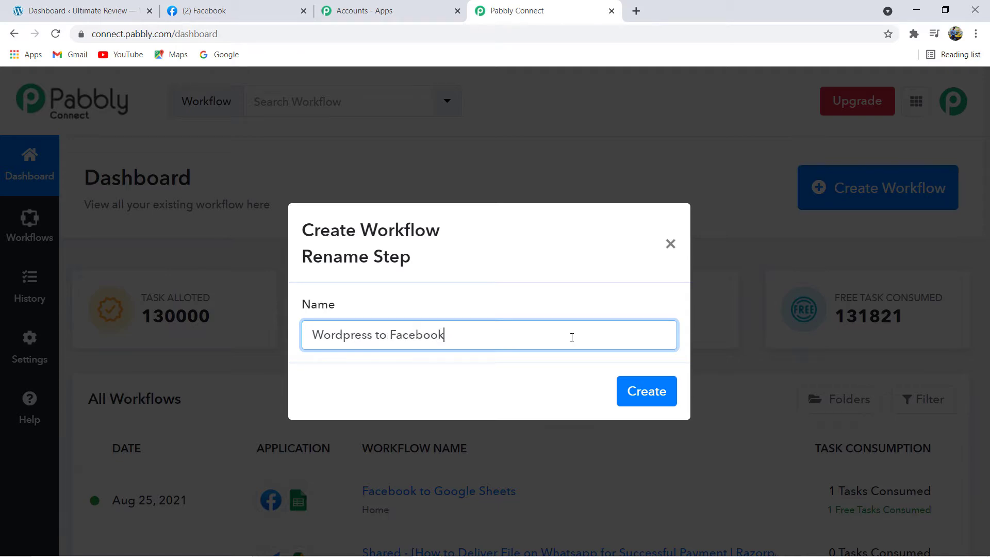
left_click_drag(351, 336, 344, 336)
type("P")
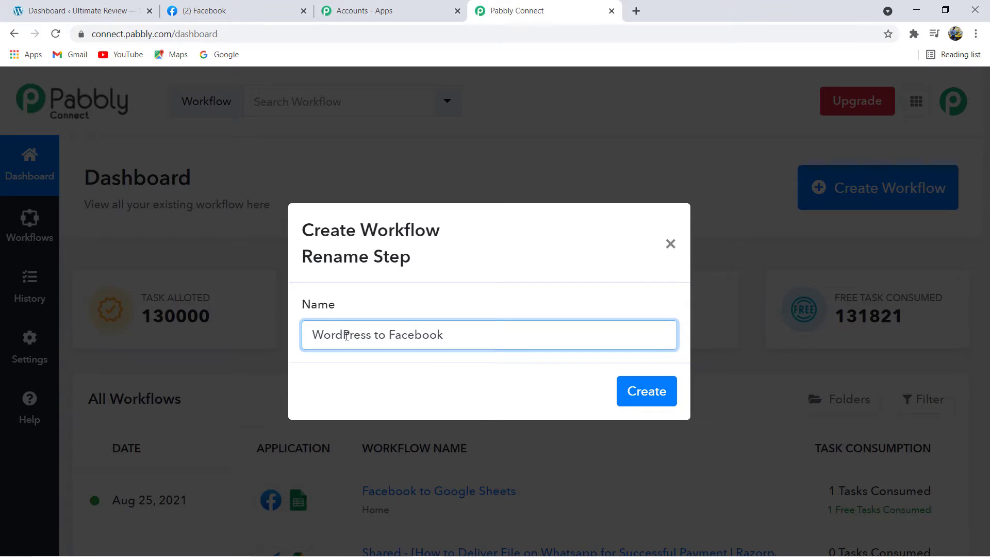
left_click(645, 393)
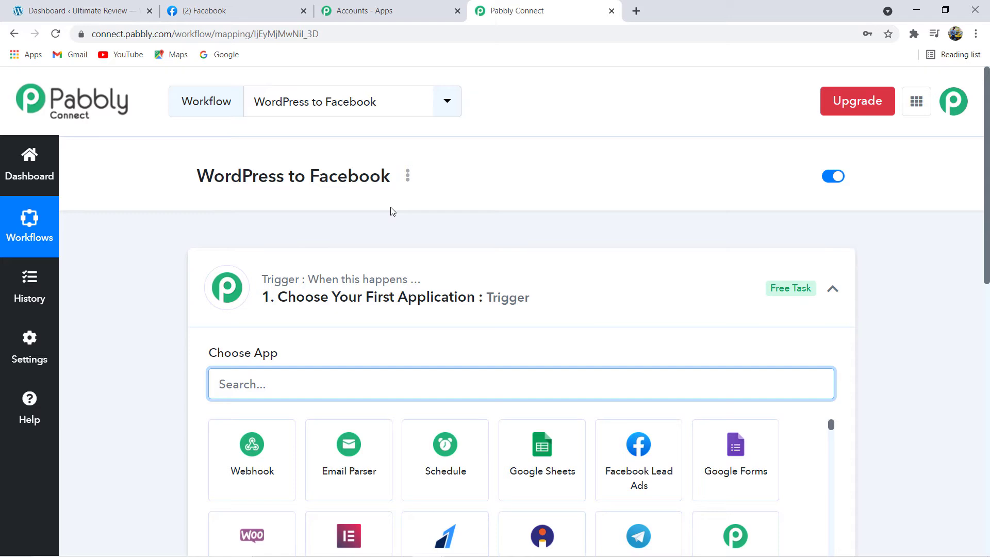
scroll(381, 212, "down", 1)
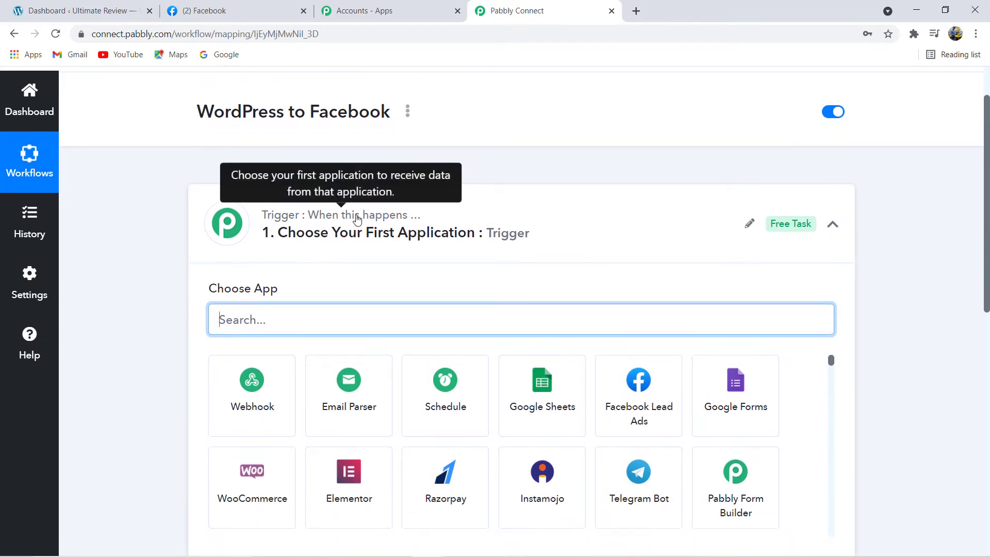
left_click(320, 233)
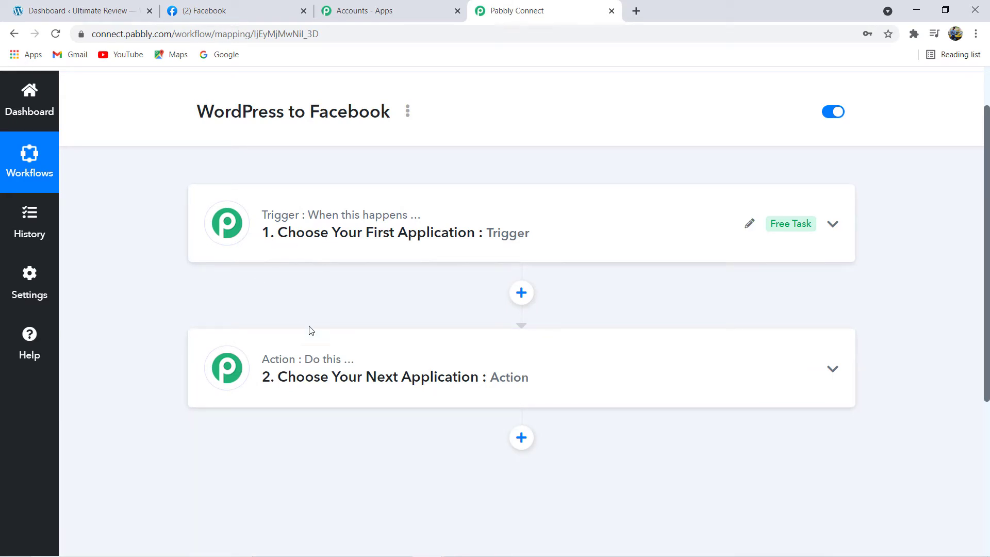
mouse_move(272, 363)
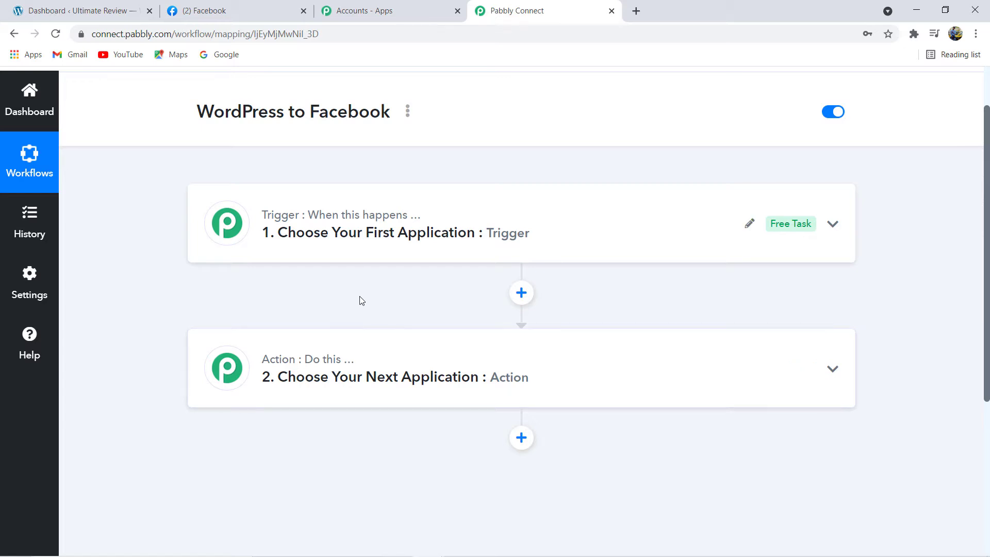
scroll(360, 300, "up", 2)
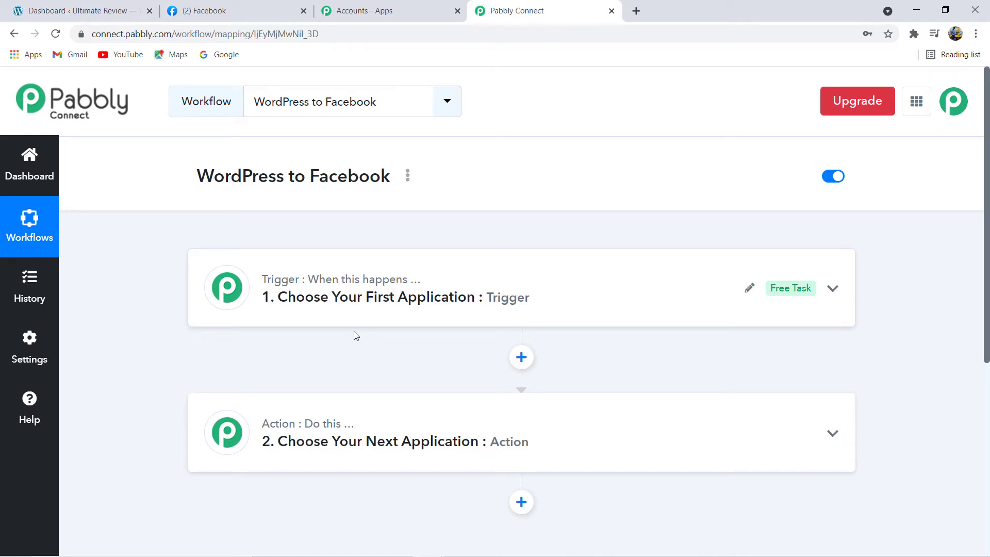
mouse_move(265, 422)
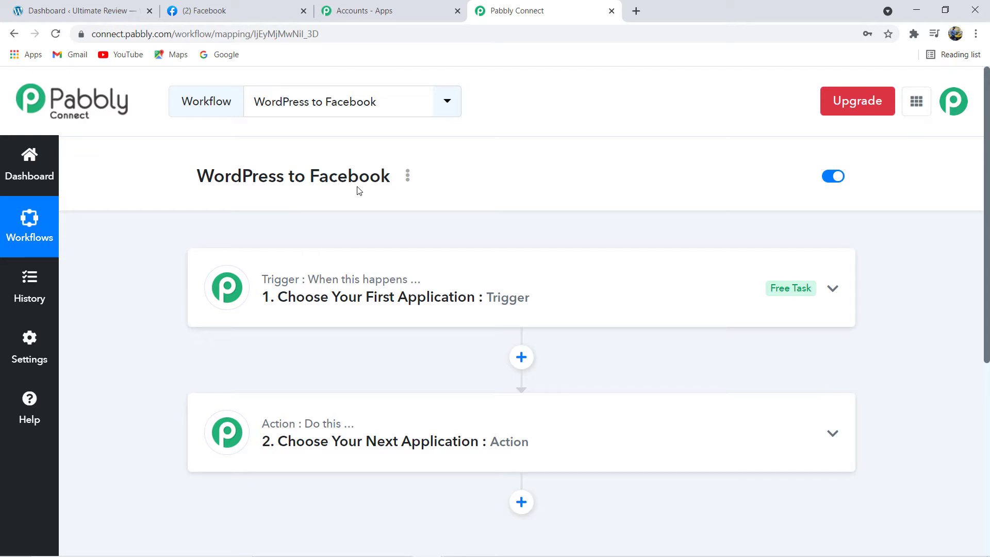
Step: Find WordPress in the app list and choose it as the workflow's trigger application
left_click(341, 274)
scroll(330, 288, "down", 3)
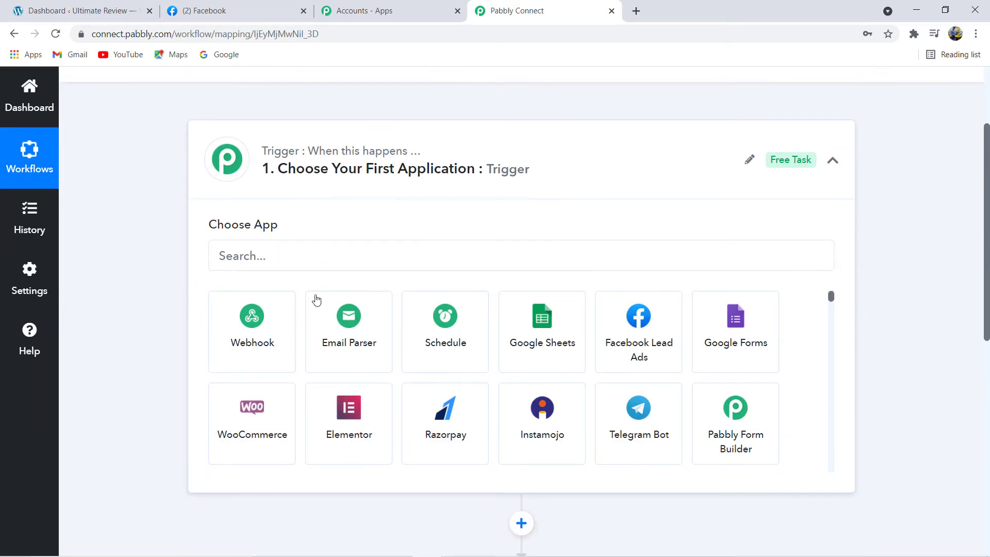
left_click(273, 254)
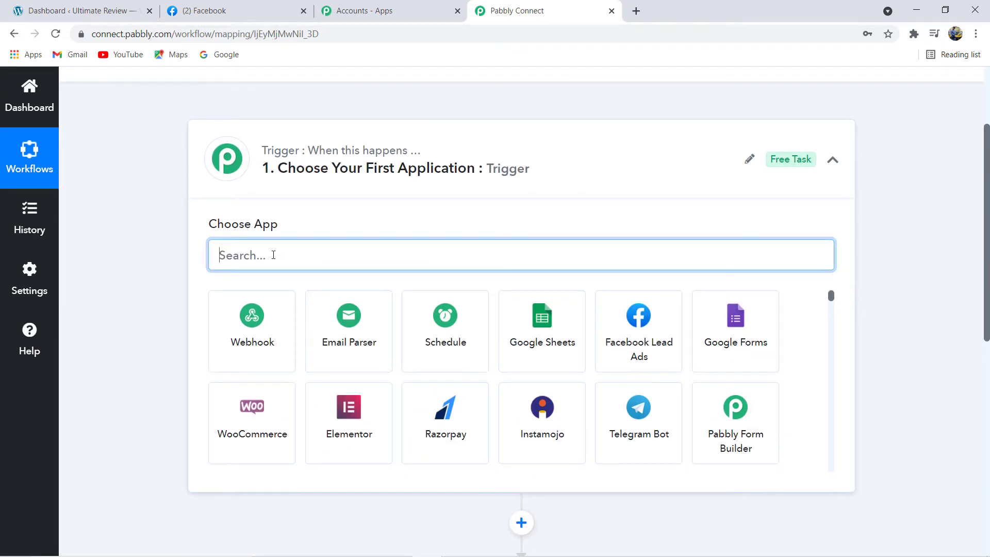
type("Word")
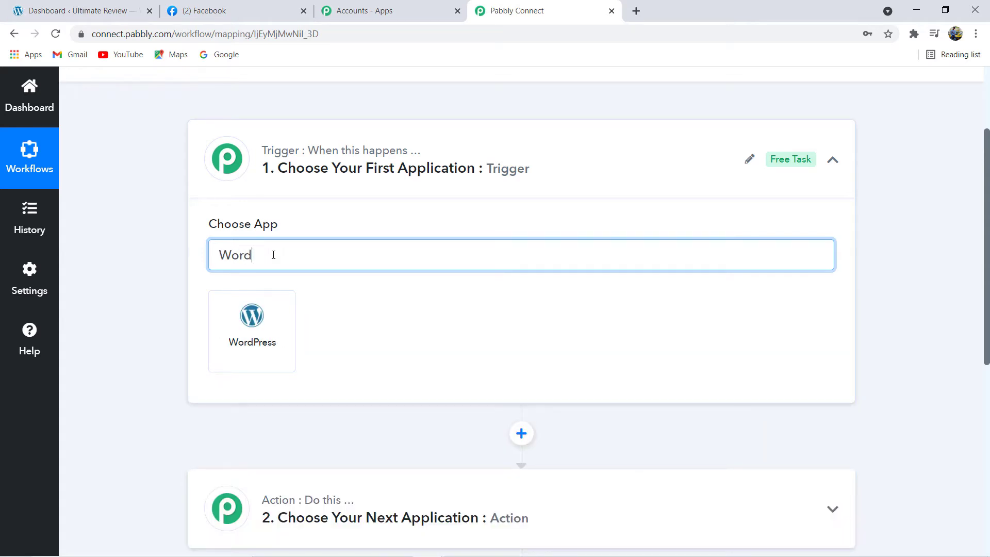
left_click(267, 316)
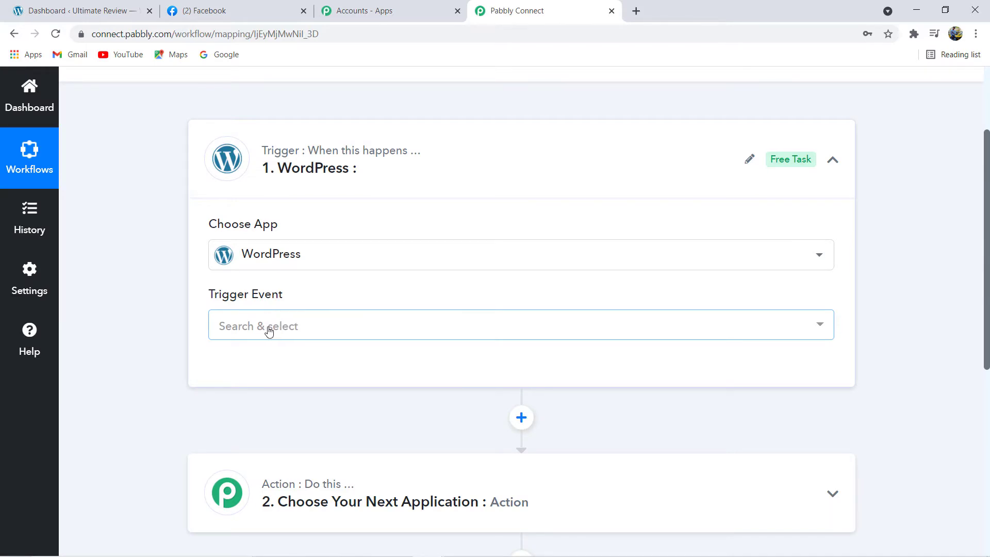
Step: Set the WordPress trigger event to New Post Published
left_click(268, 326)
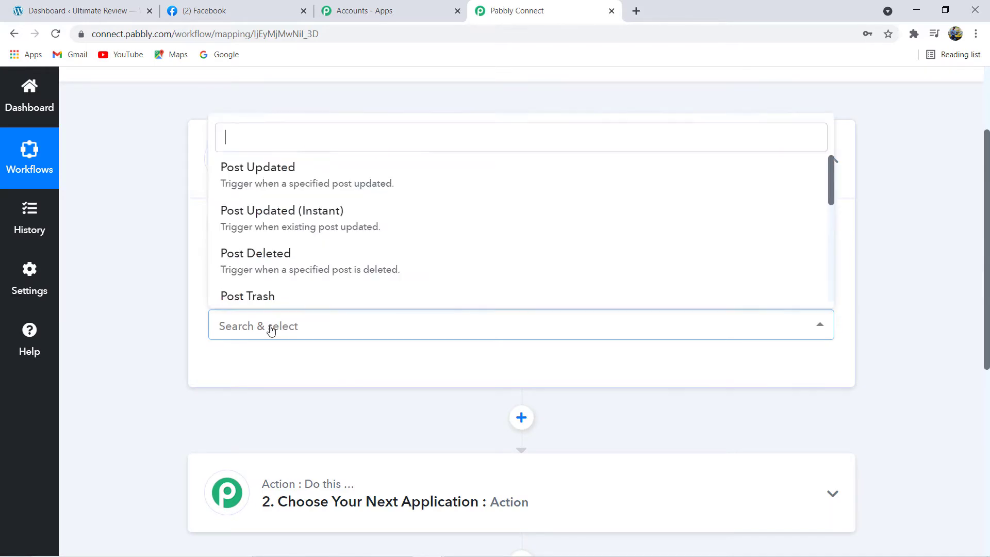
scroll(323, 215, "down", 4)
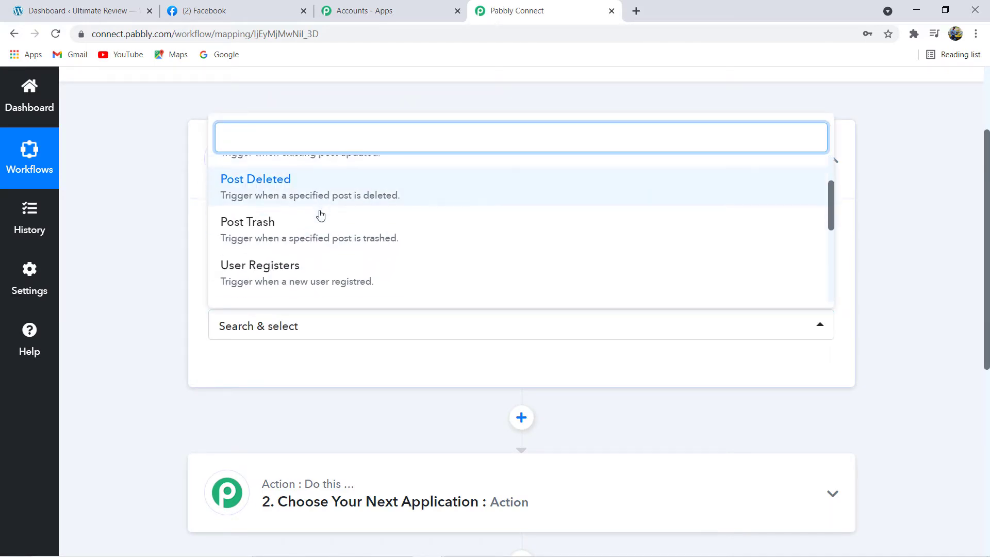
scroll(320, 222, "down", 3)
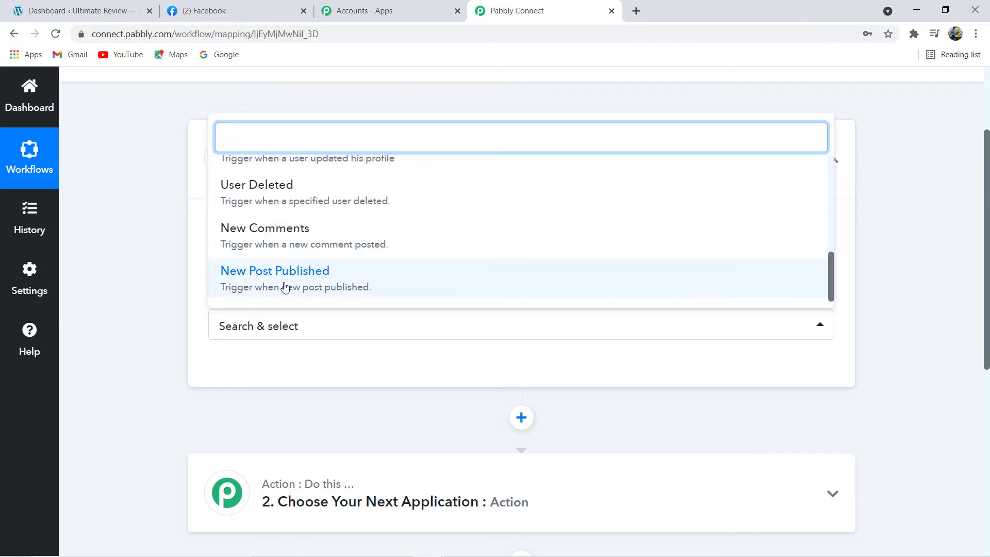
left_click(333, 283)
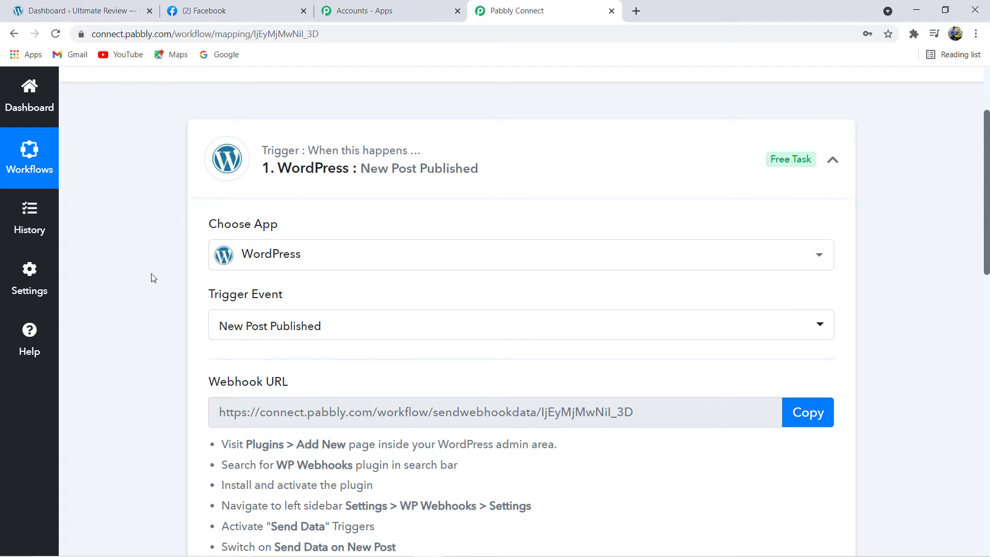
Step: Set the workflow's action application to Facebook Pages with Create Page Post as the action event
scroll(154, 278, "down", 13)
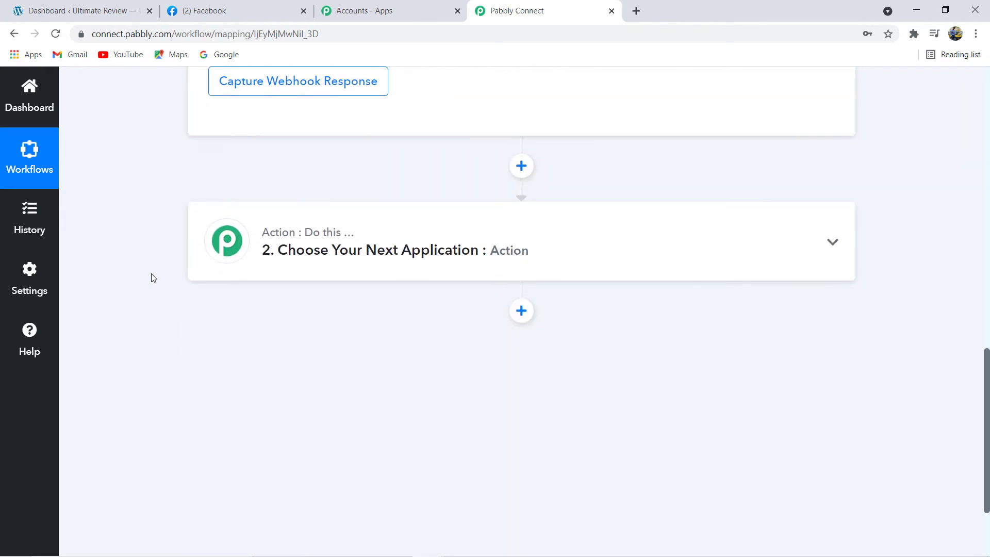
left_click(299, 251)
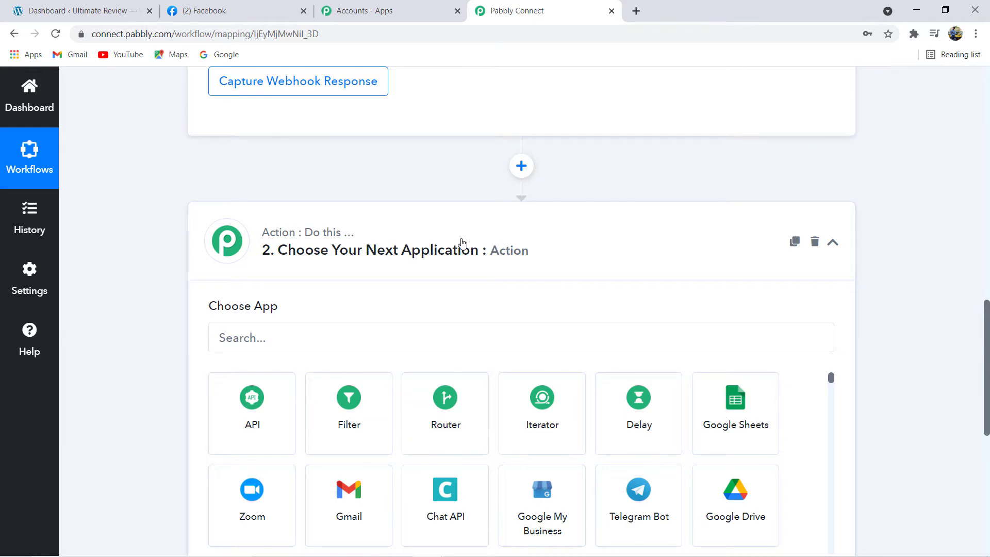
left_click(257, 333)
type("Faceboo")
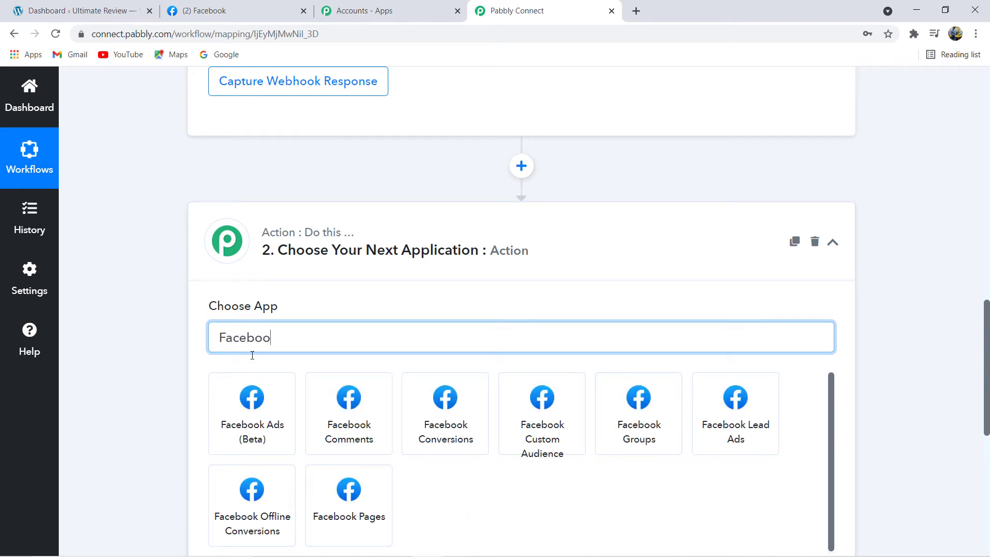
scroll(335, 518, "down", 1)
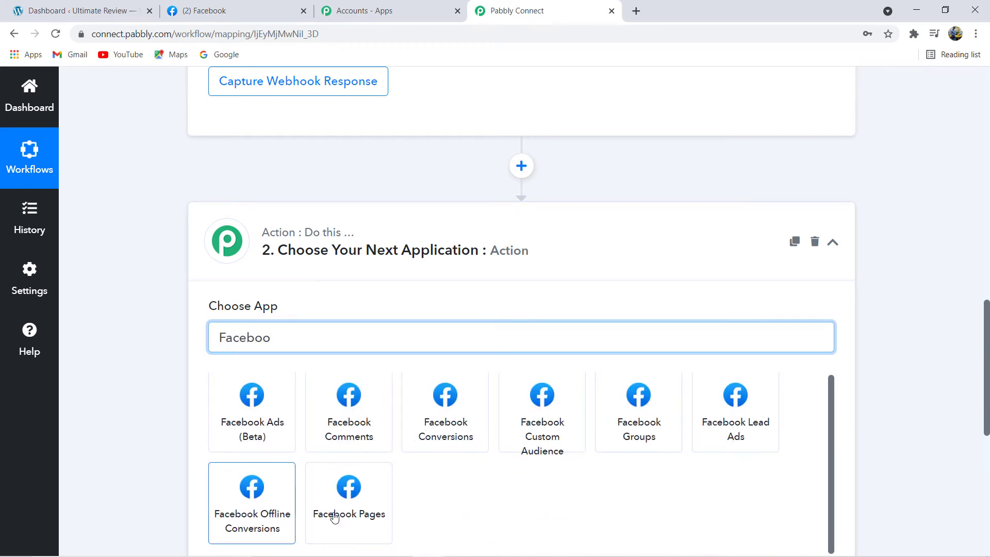
left_click(335, 517)
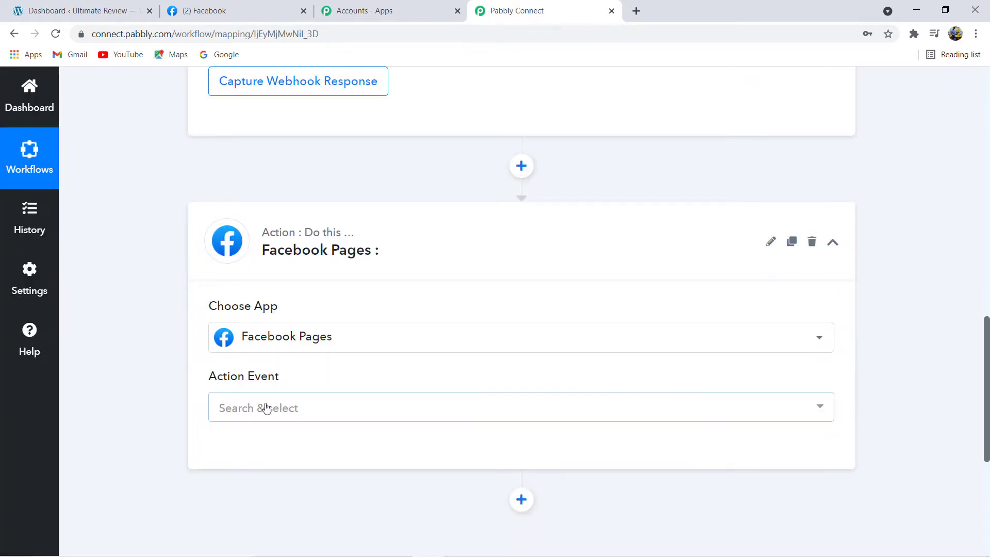
left_click(266, 409)
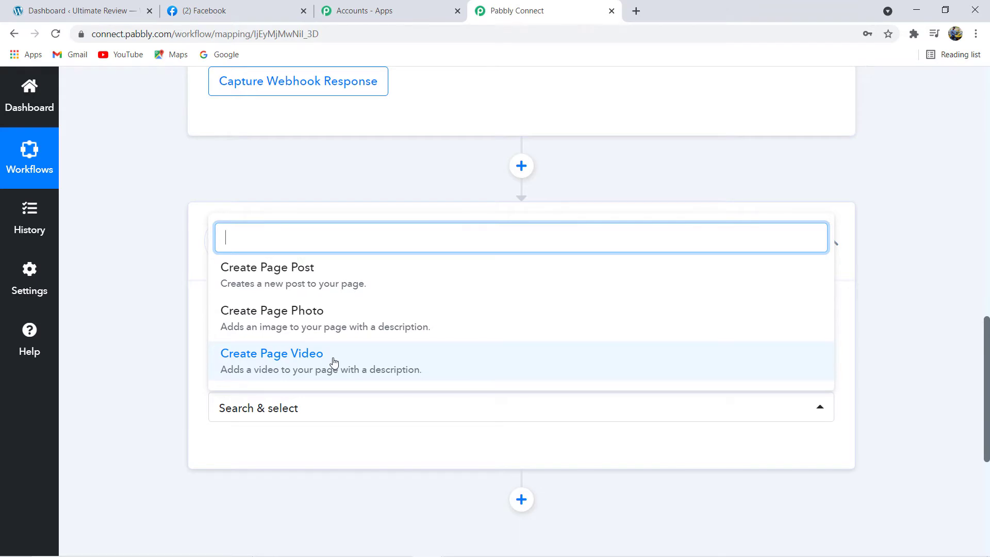
left_click(297, 289)
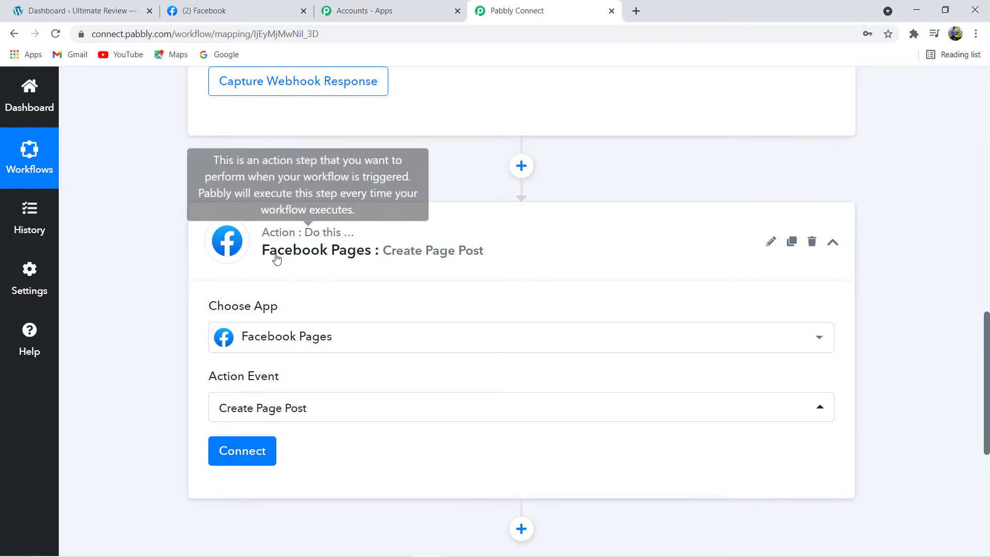
Step: Review the WordPress trigger and Facebook Pages action settings, and read the webhook URL setup instructions
scroll(336, 264, "up", 6)
scroll(336, 264, "up", 9)
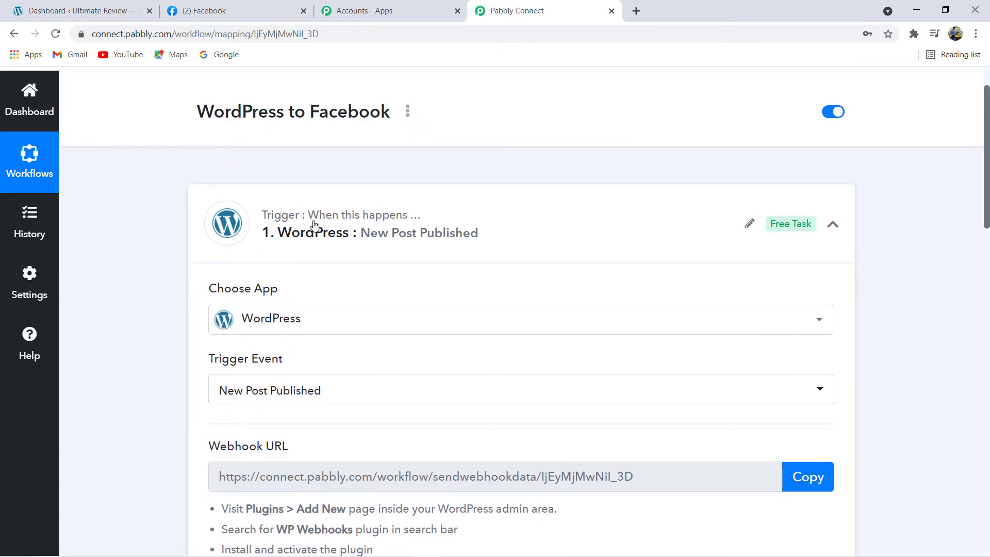
scroll(314, 227, "down", 8)
scroll(311, 265, "down", 7)
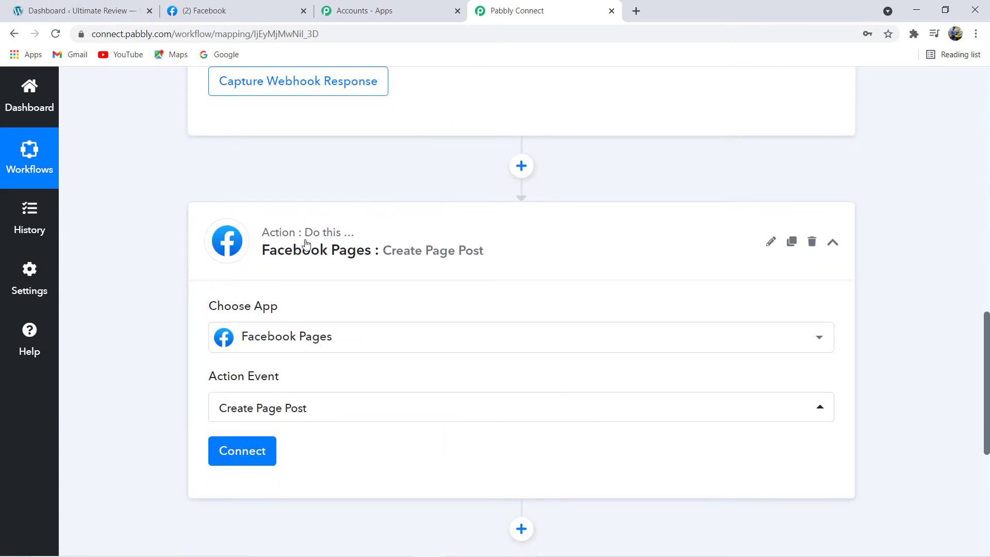
scroll(325, 263, "up", 12)
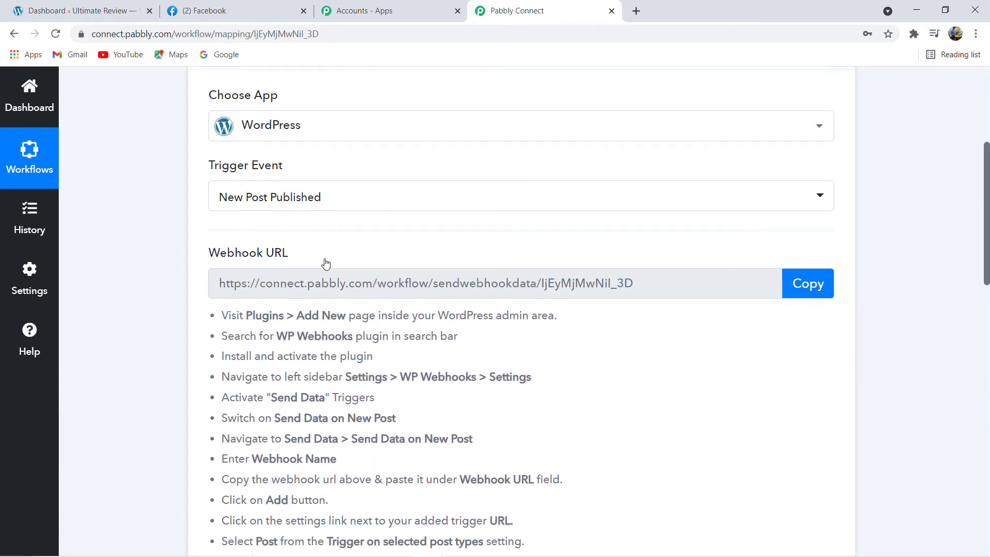
scroll(326, 263, "up", 3)
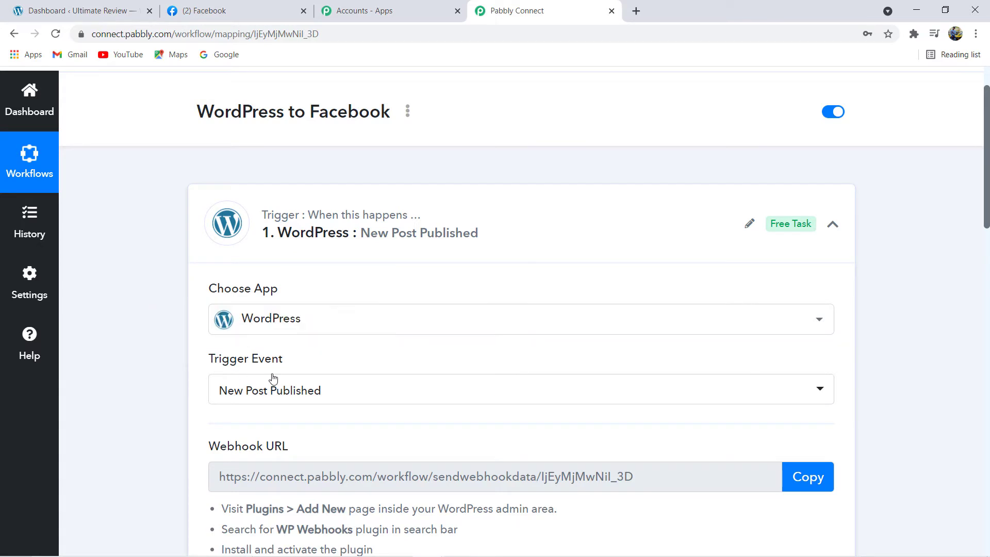
scroll(274, 379, "down", 1)
scroll(132, 338, "down", 1)
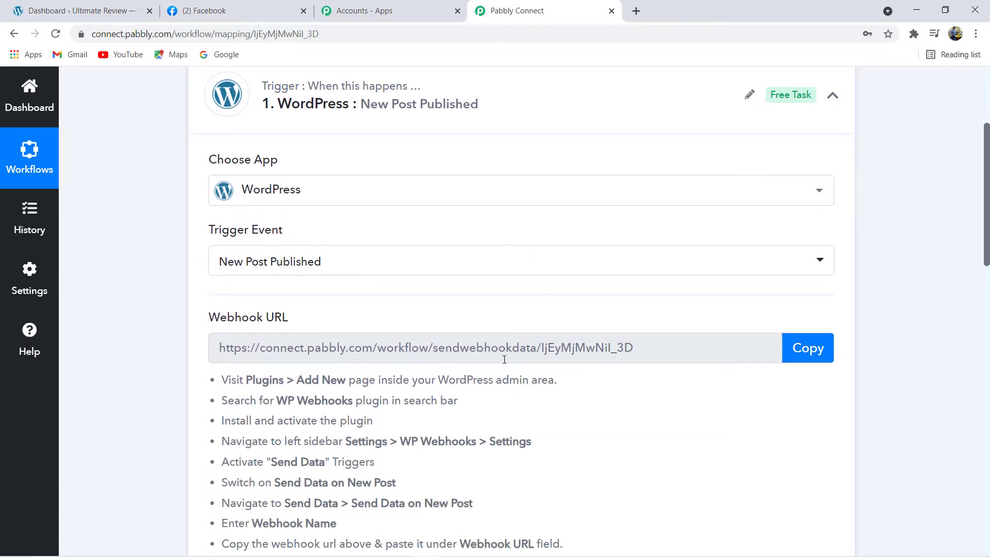
scroll(215, 284, "down", 1)
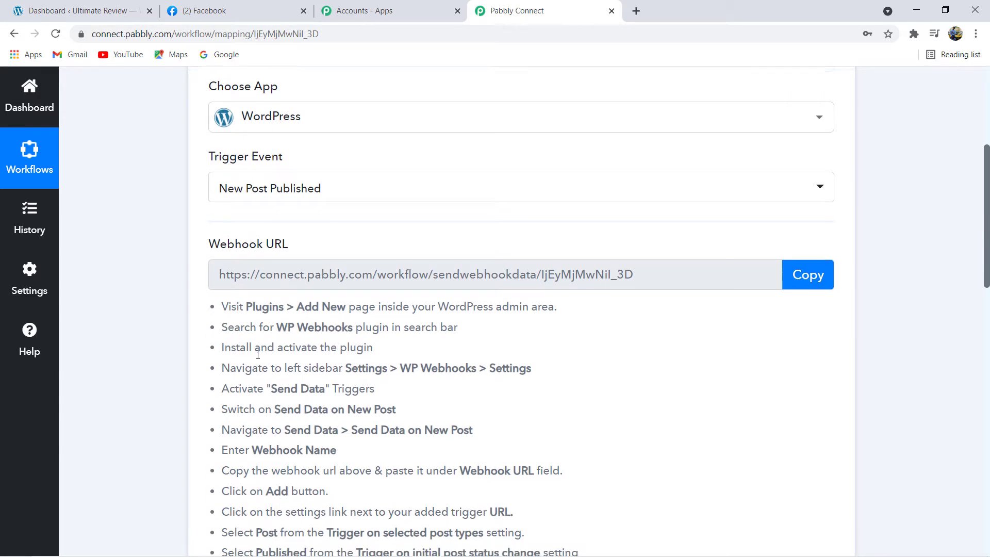
Step: Copy the webhook URL of the WordPress New Post Published trigger
scroll(258, 355, "down", 2)
scroll(258, 351, "up", 2)
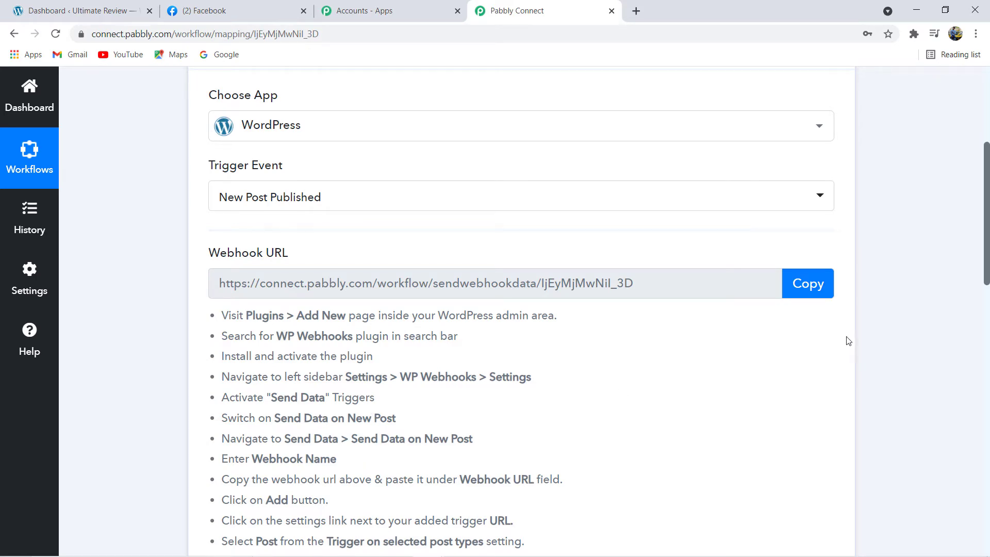
left_click(811, 289)
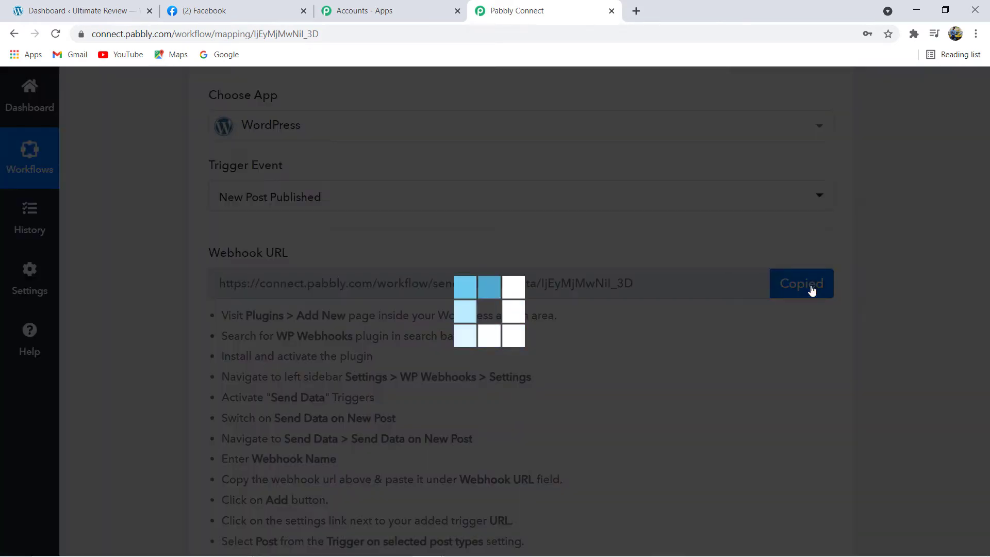
scroll(755, 330, "up", 1)
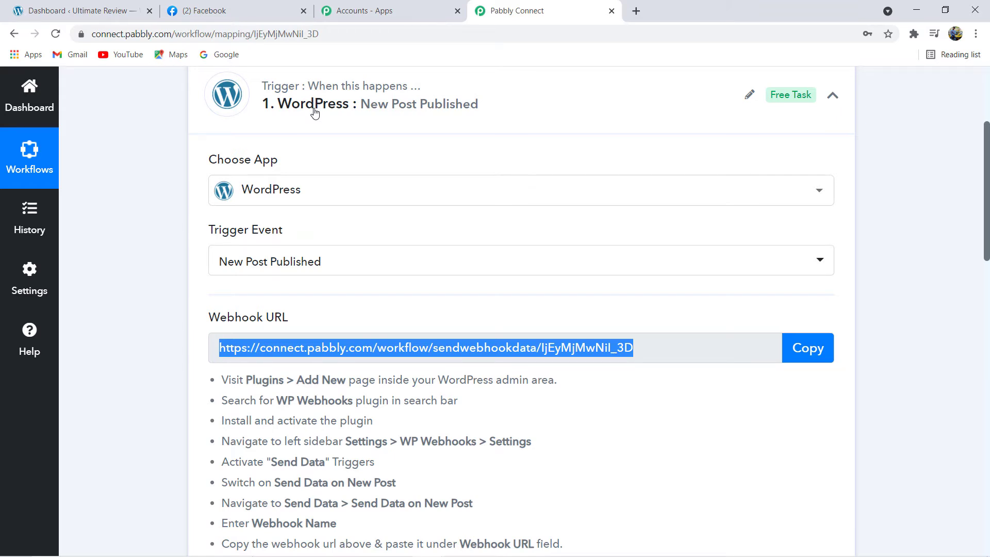
scroll(361, 335, "down", 1)
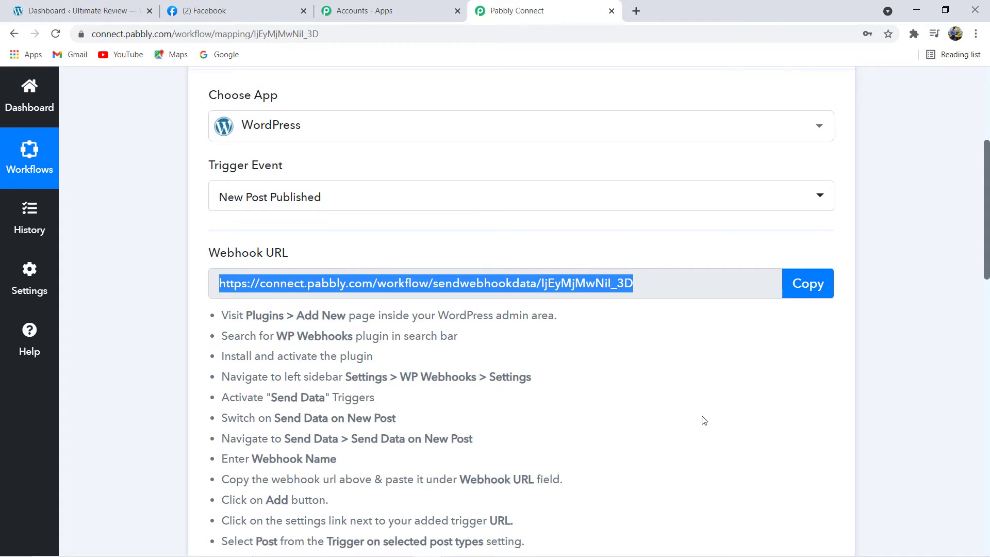
left_click(810, 284)
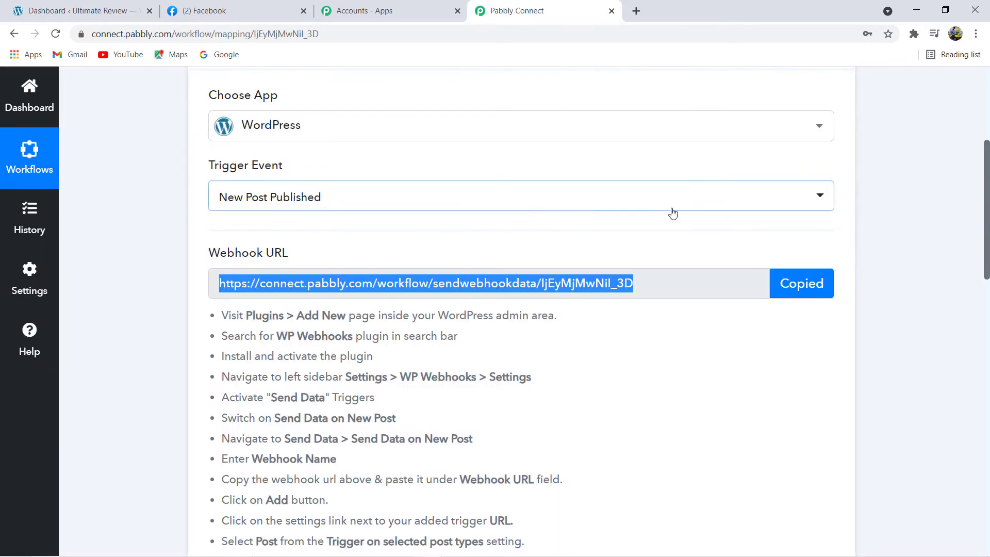
Step: Switch to the WordPress admin dashboard and open the list of installed plugins
left_click(46, 10)
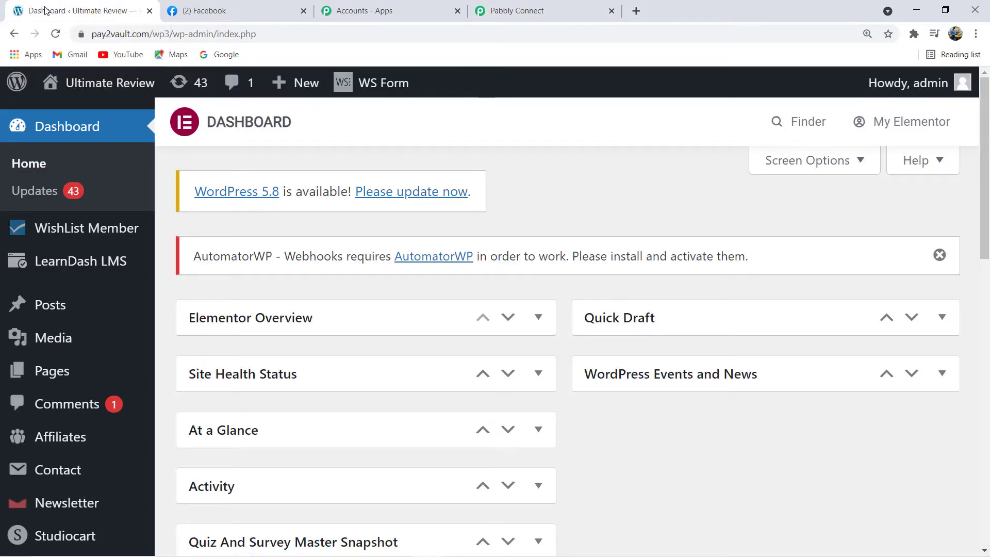
scroll(100, 245, "down", 2)
scroll(100, 245, "down", 7)
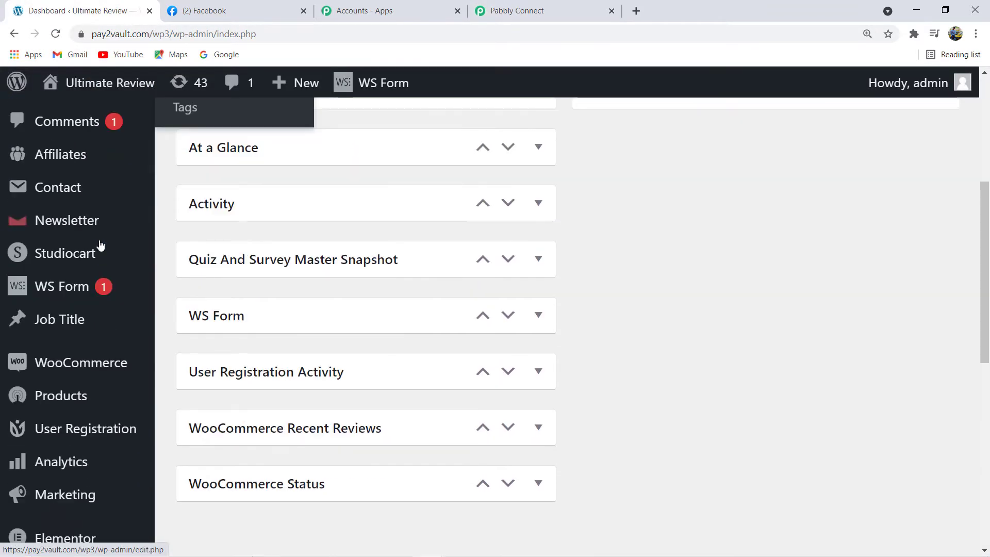
scroll(100, 240, "down", 3)
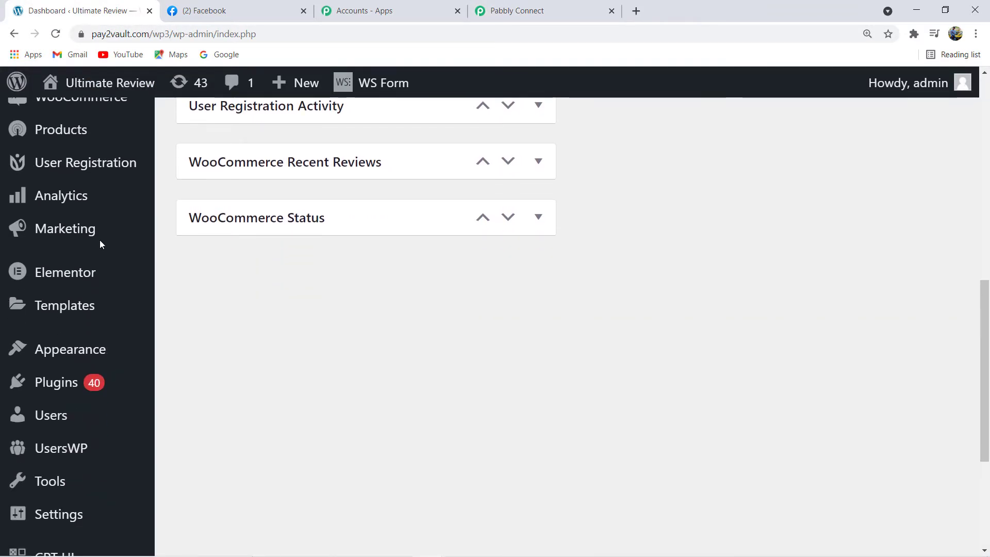
mouse_move(56, 359)
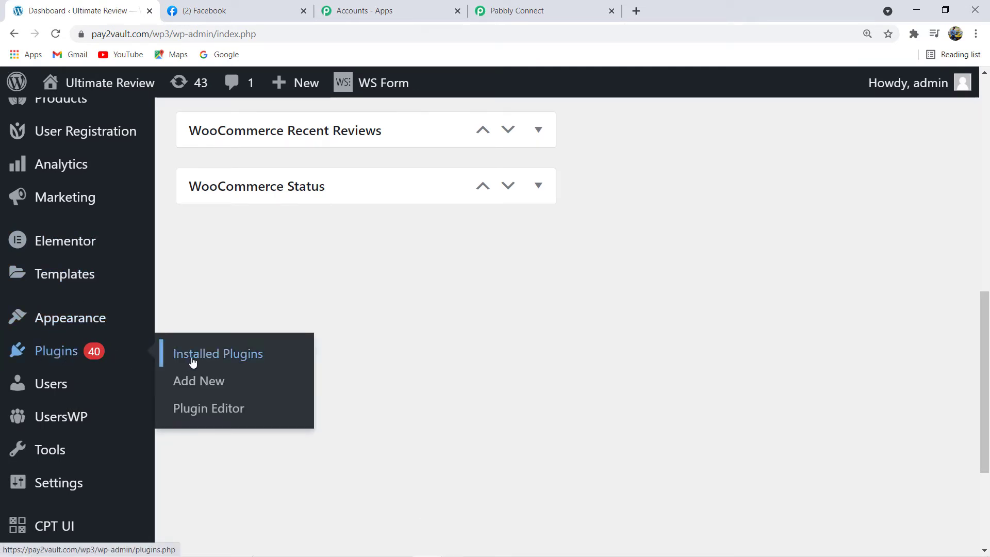
left_click(227, 363)
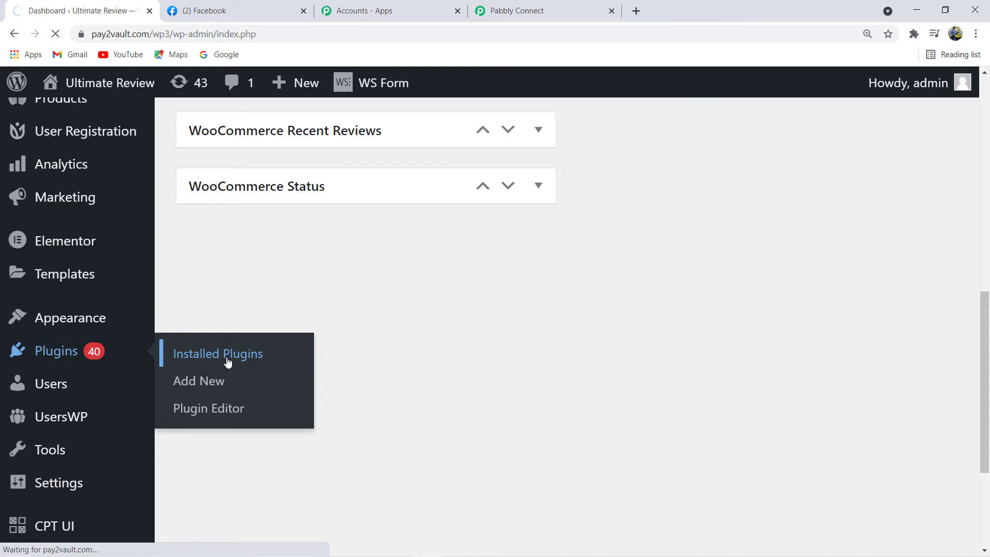
left_click(522, 11)
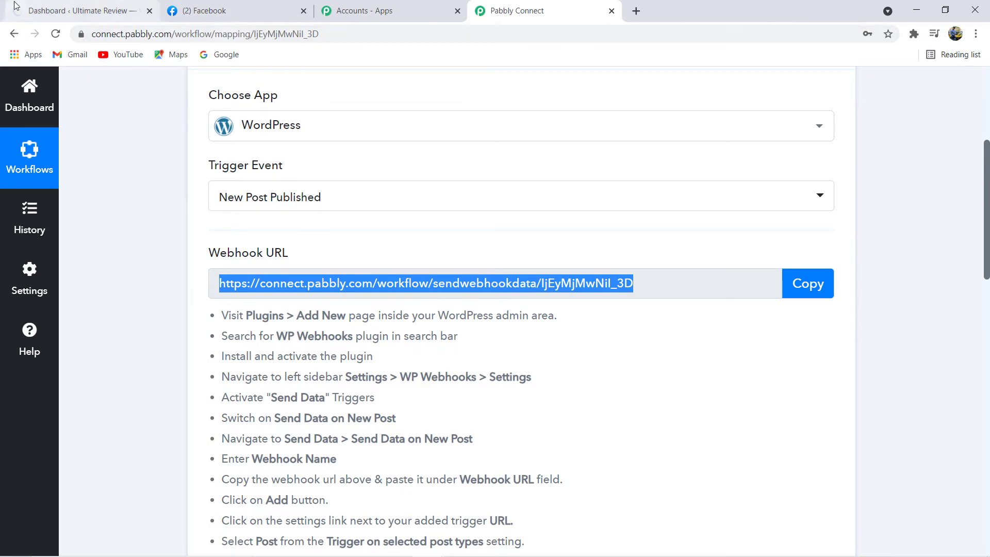
key("ctrl+1")
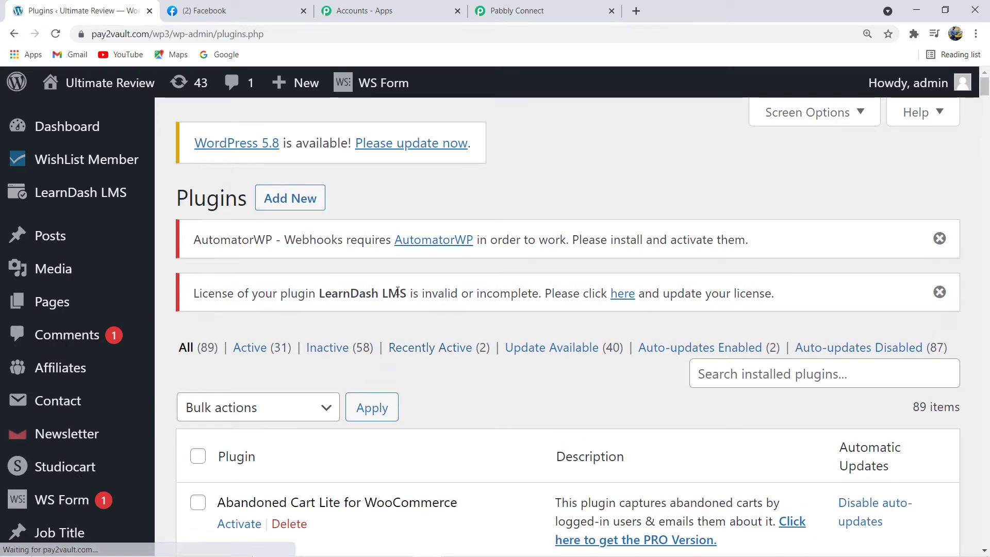
Step: Search the installed plugins for WP Webhooks and check whether the plugin is active
left_click(777, 375)
scroll(661, 331, "down", 2)
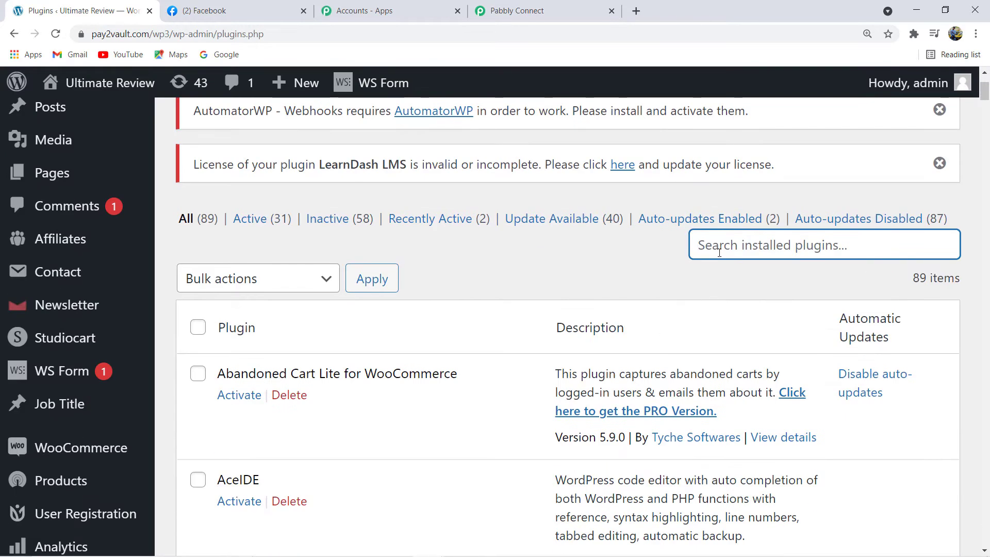
left_click(723, 250)
left_click(721, 277)
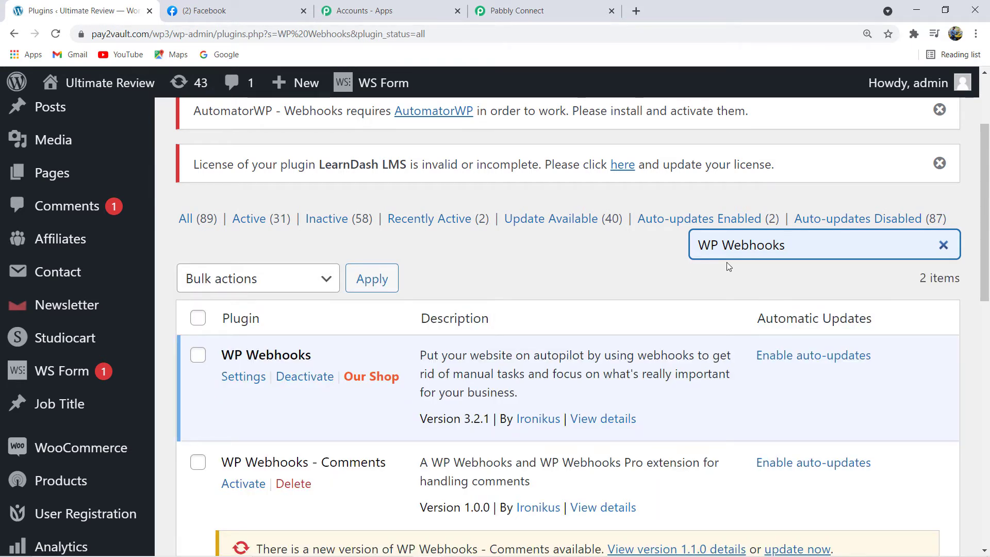
scroll(726, 262, "down", 1)
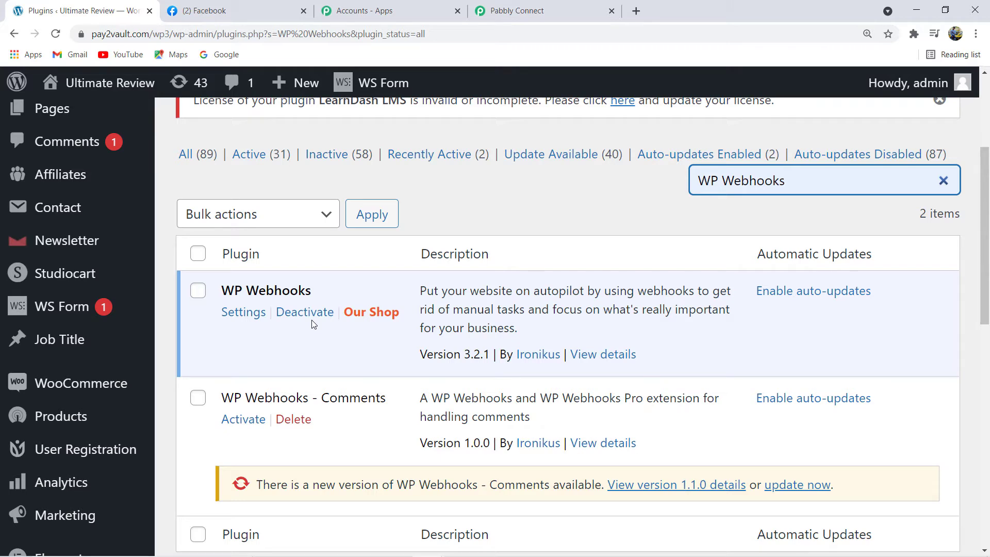
scroll(250, 320, "up", 3)
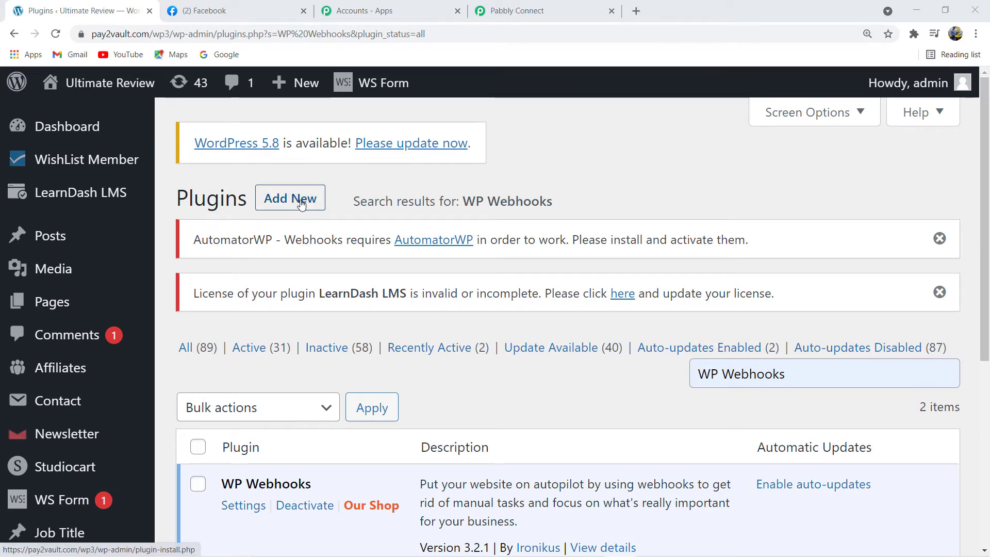
Step: Search the add-plugins directory for WP Webhooks and check the plugin's status, comparing its name with the Pabbly Connect instructions
left_click(302, 205)
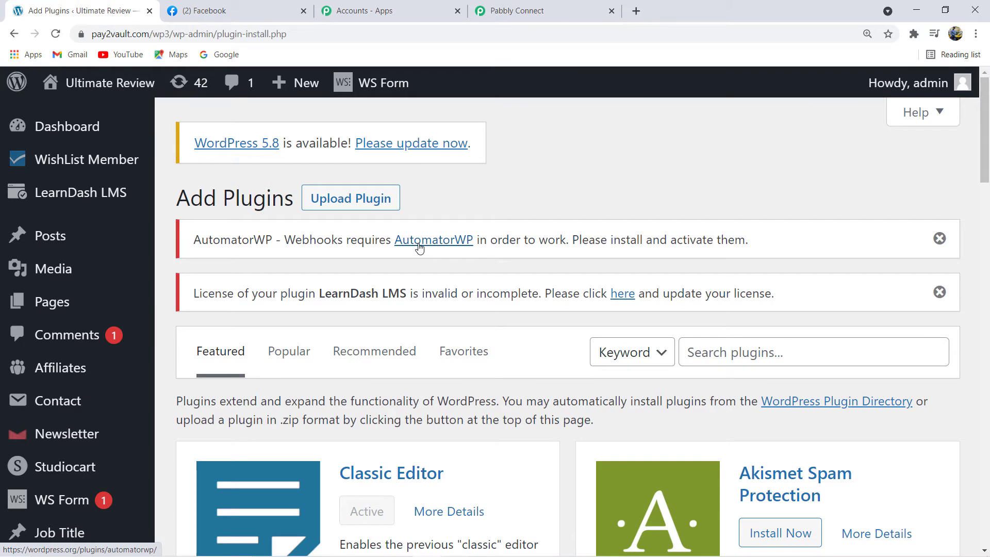
scroll(763, 246, "down", 2)
left_click(750, 218)
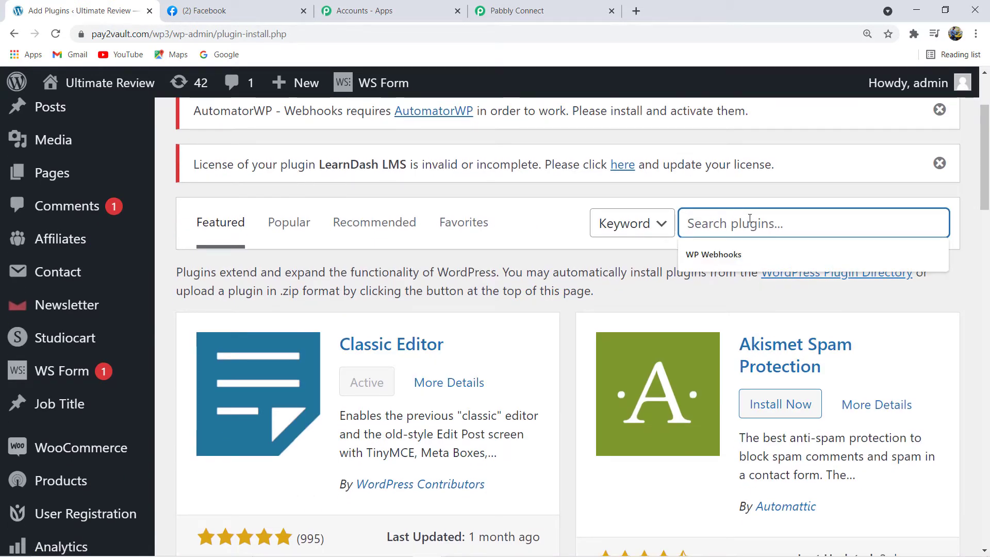
left_click(738, 257)
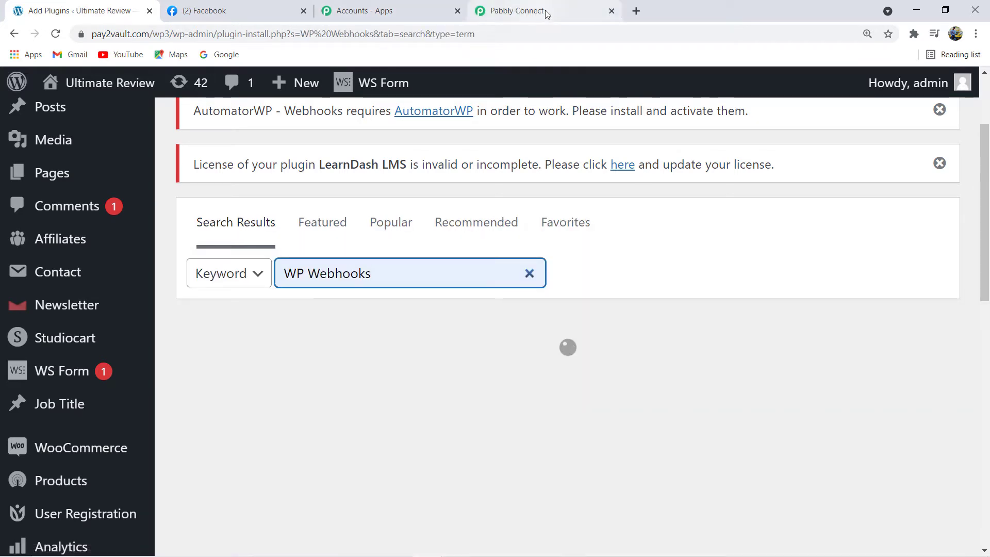
left_click(547, 14)
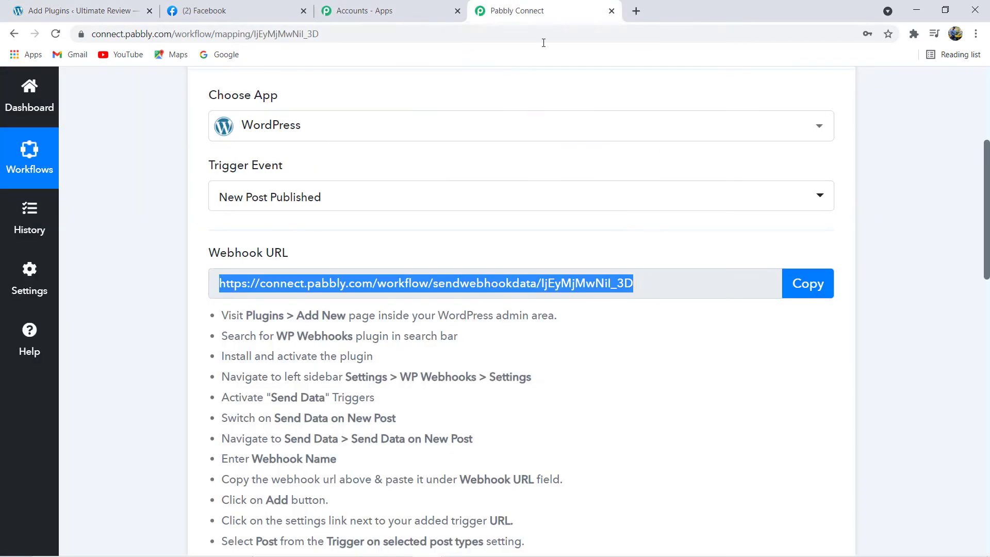
left_click_drag(278, 336, 319, 333)
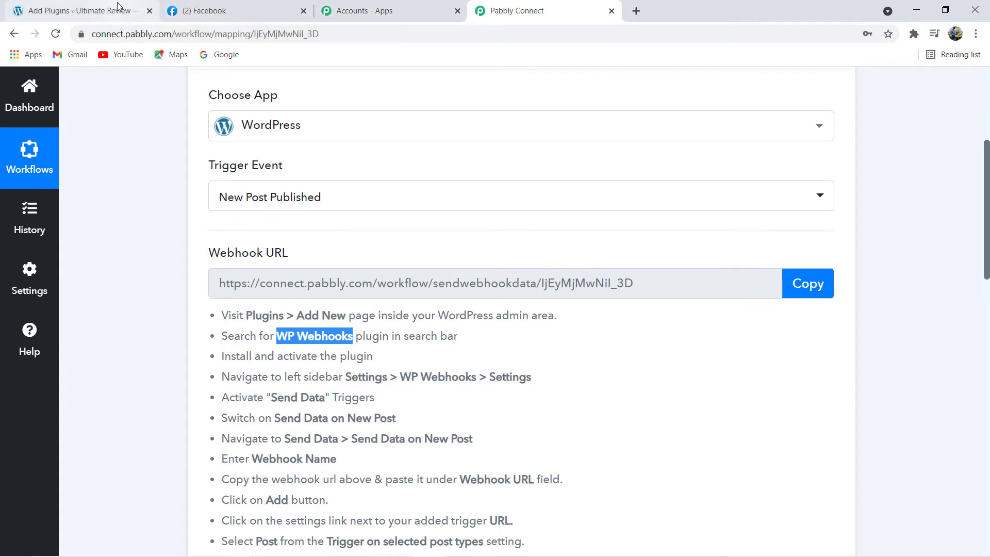
left_click(139, 11)
scroll(544, 300, "down", 3)
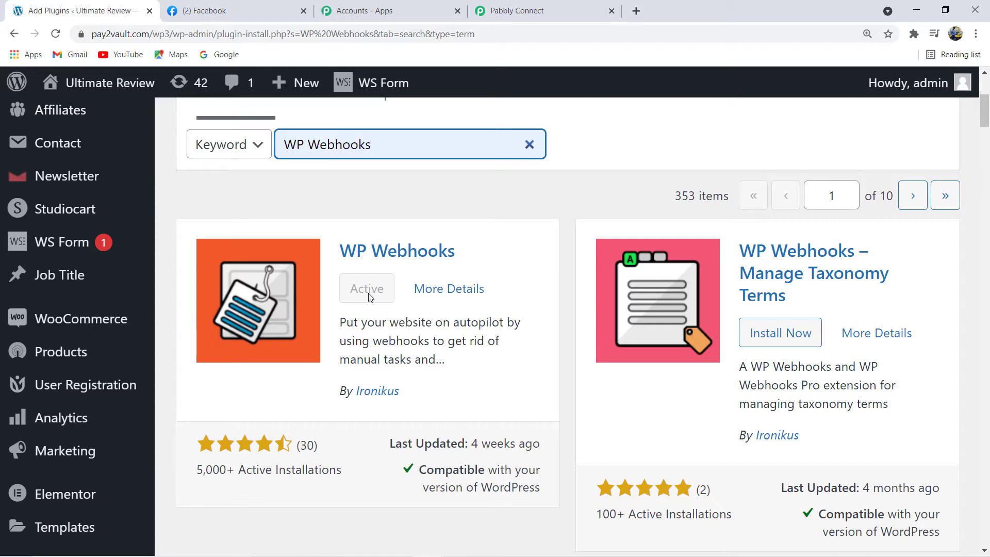
Step: Check the setup instructions in Pabbly Connect and return to the installed plugins list in WordPress
left_click(530, 13)
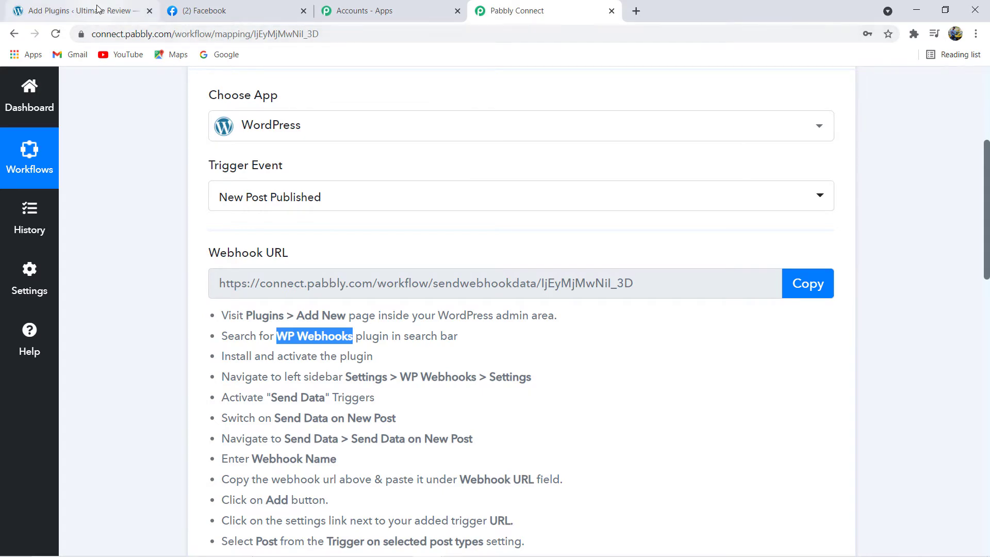
left_click(77, 10)
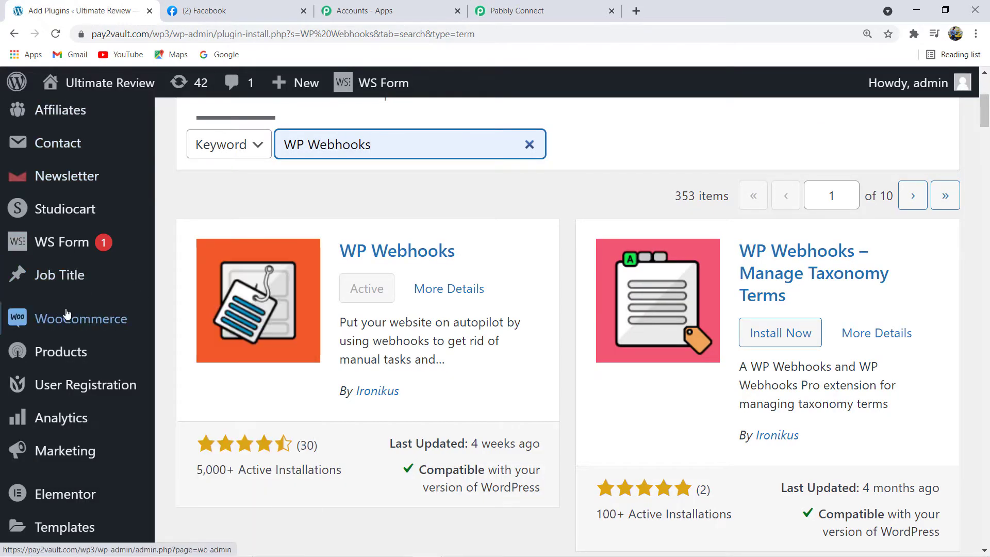
scroll(72, 304, "down", 6)
scroll(74, 320, "down", 7)
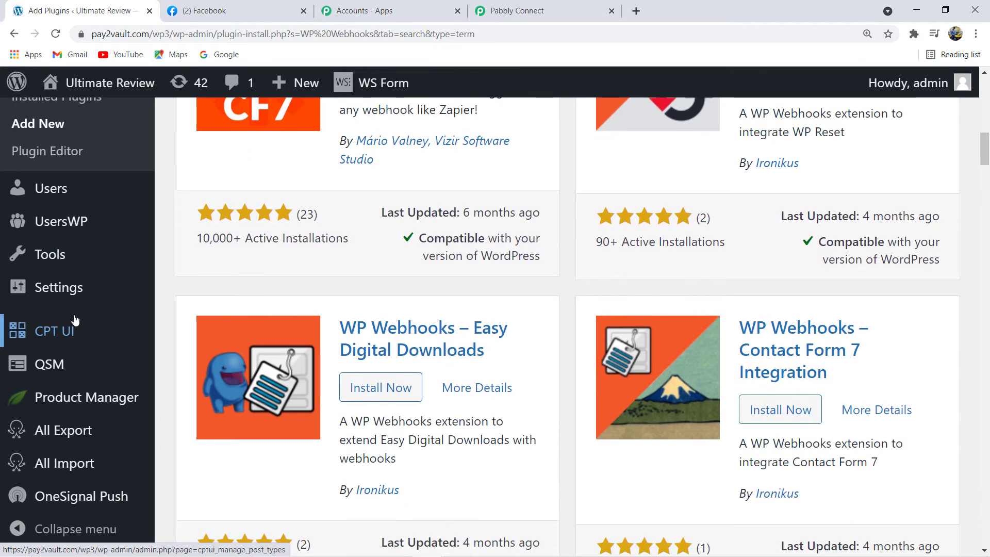
scroll(82, 393, "up", 5)
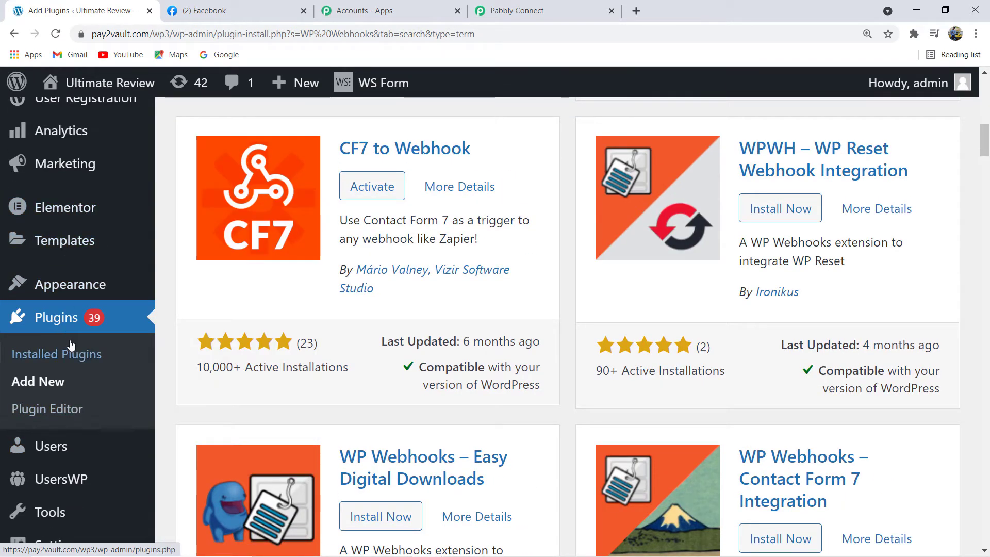
scroll(70, 342, "down", 1)
scroll(60, 320, "up", 1)
left_click(61, 320)
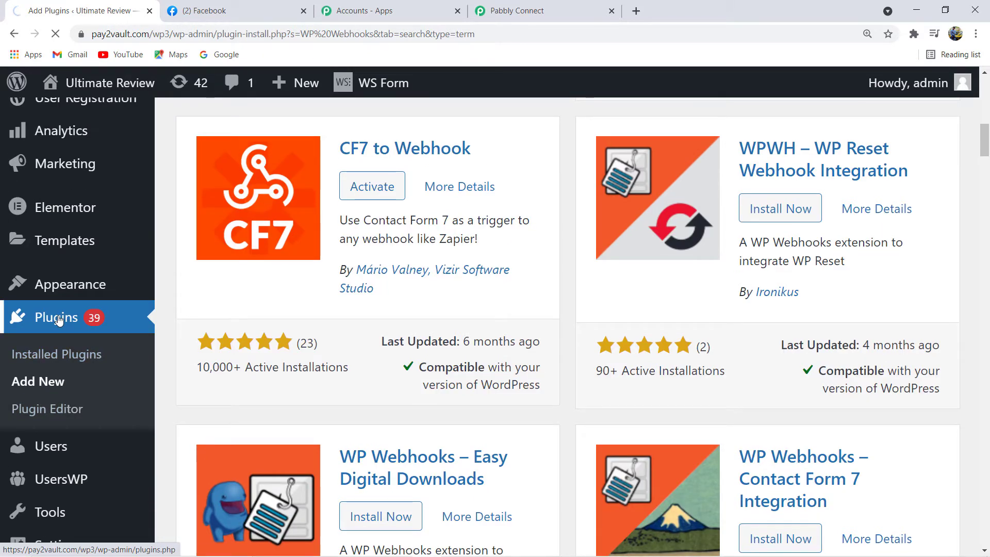
scroll(60, 314, "up", 6)
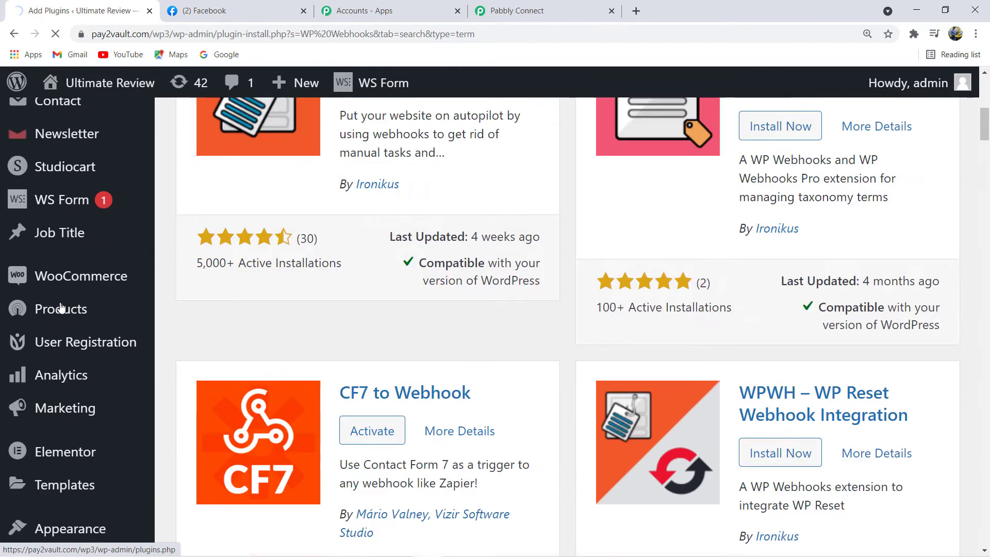
scroll(60, 308, "up", 5)
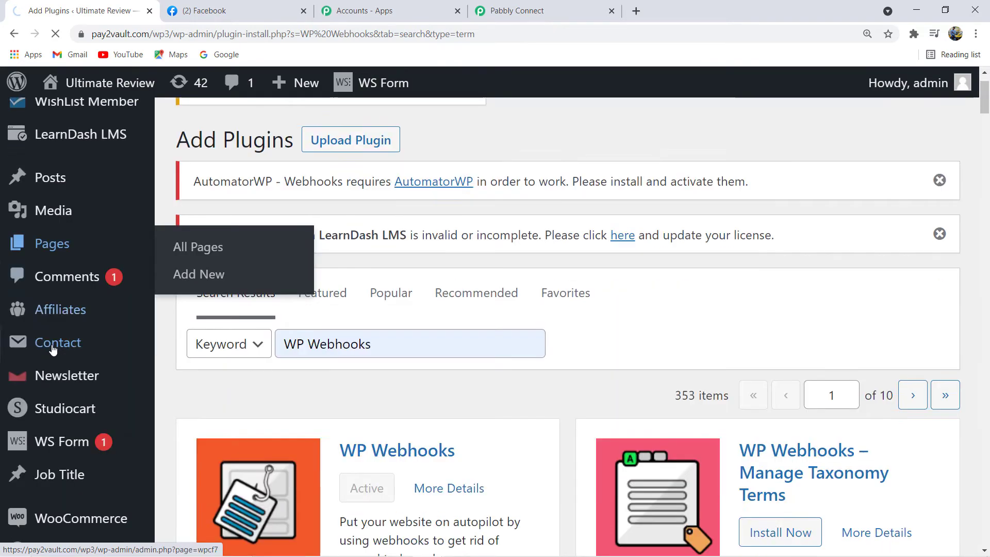
Step: Open the WP Webhooks settings page in the WordPress admin area
scroll(55, 368, "down", 3)
scroll(57, 371, "down", 10)
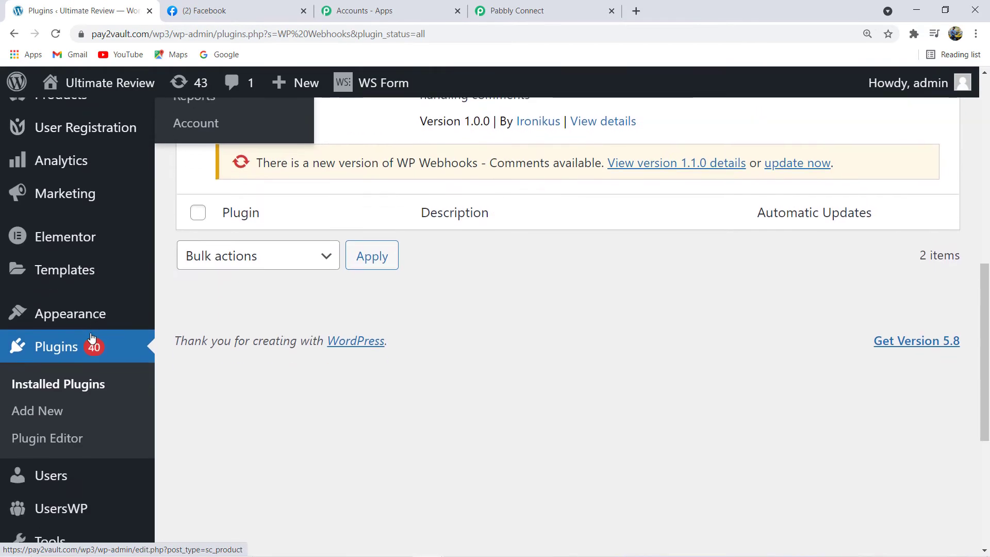
scroll(91, 338, "down", 3)
scroll(91, 339, "up", 8)
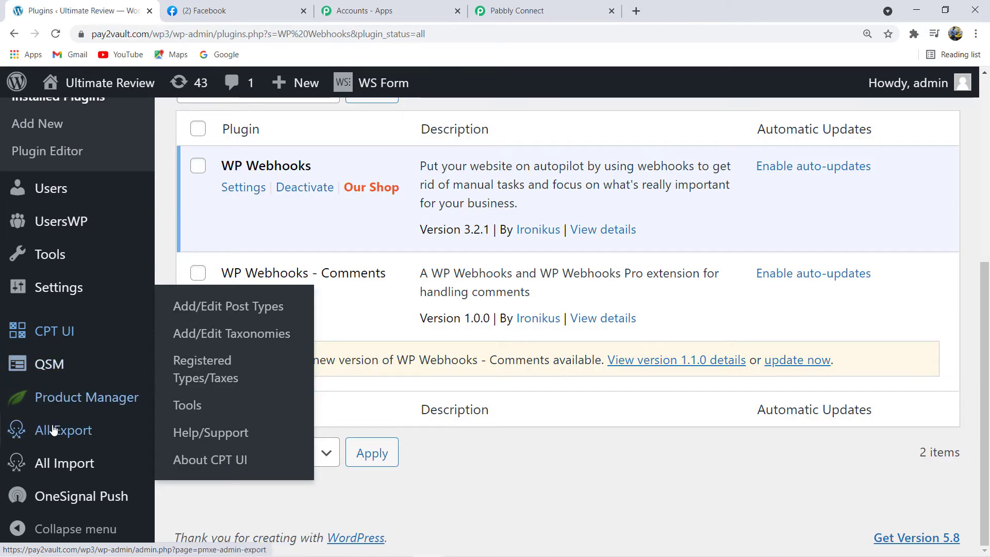
scroll(56, 309, "down", 6)
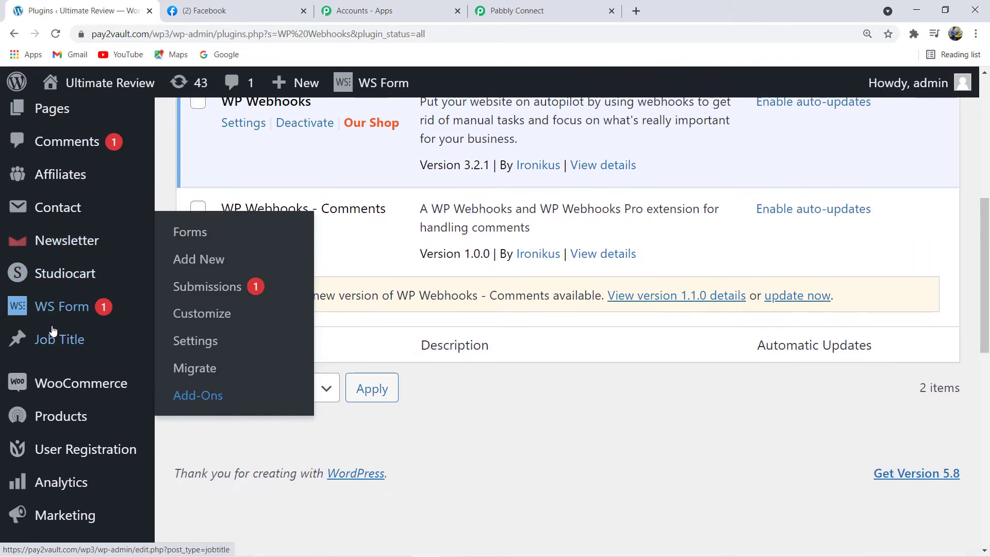
scroll(57, 350, "down", 8)
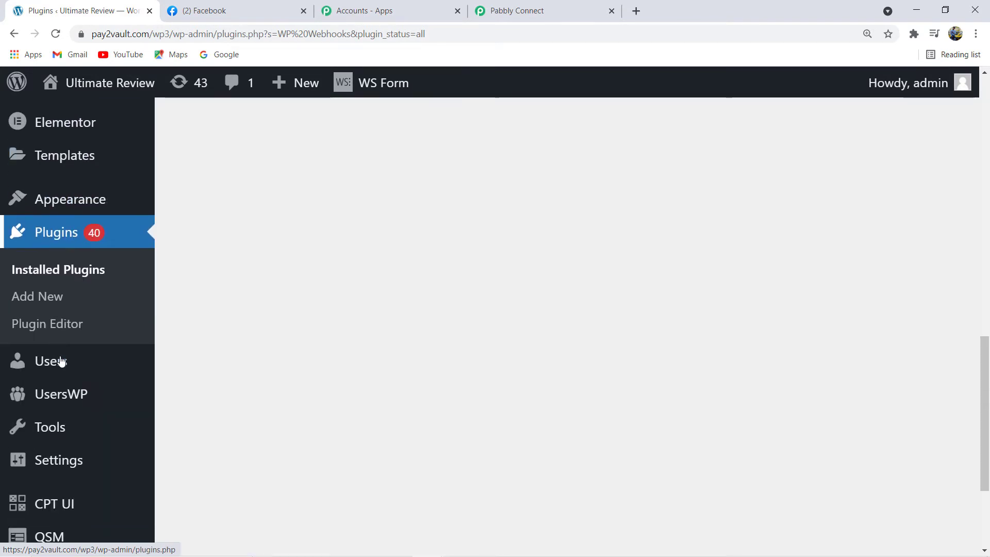
left_click(60, 393)
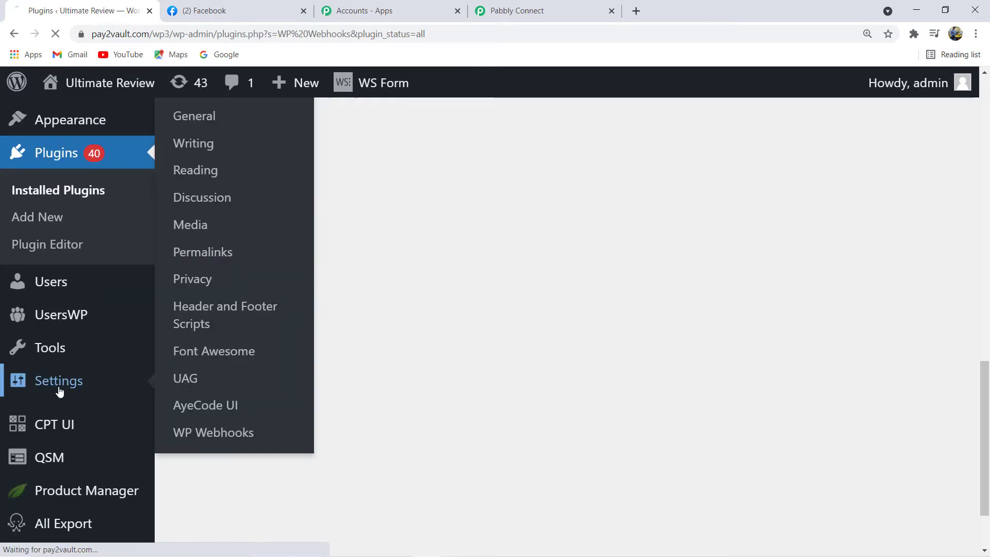
left_click(213, 439)
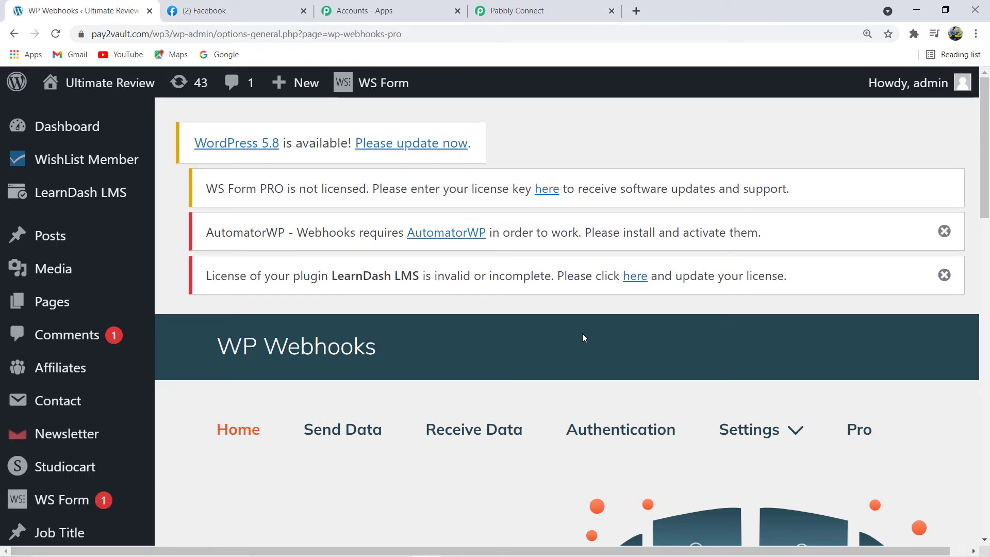
Step: Open the Send Data triggers of WP Webhooks and select the Post created trigger
scroll(583, 338, "down", 2)
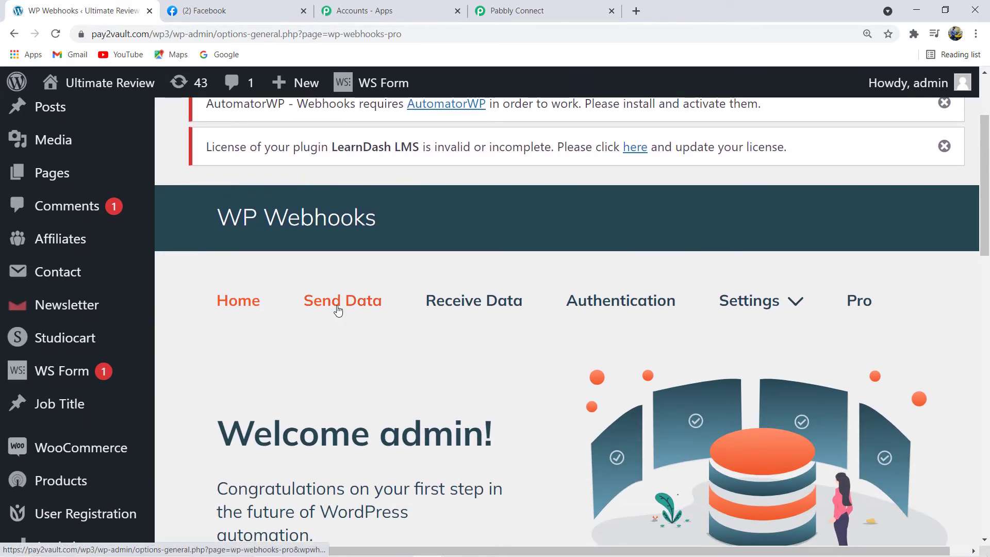
left_click(337, 310)
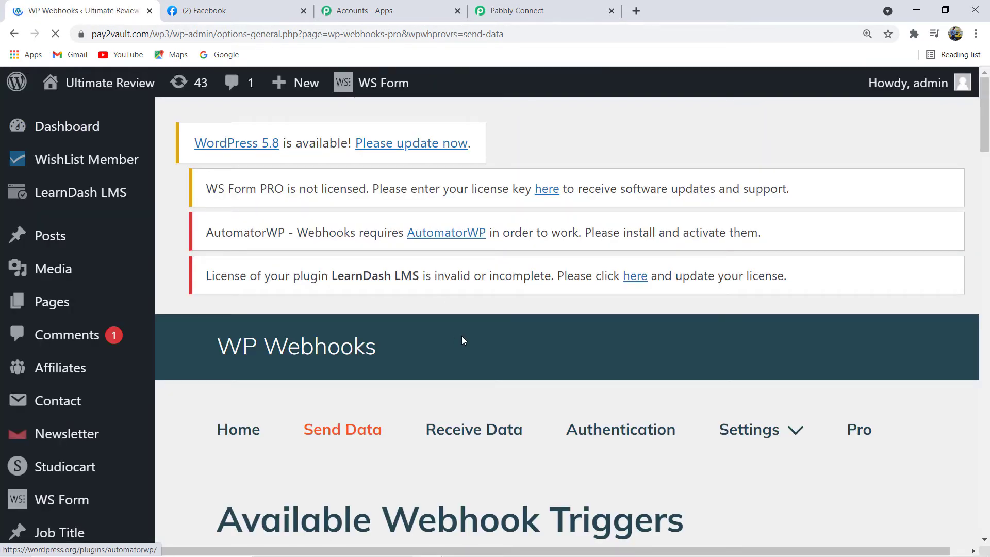
scroll(462, 336, "down", 5)
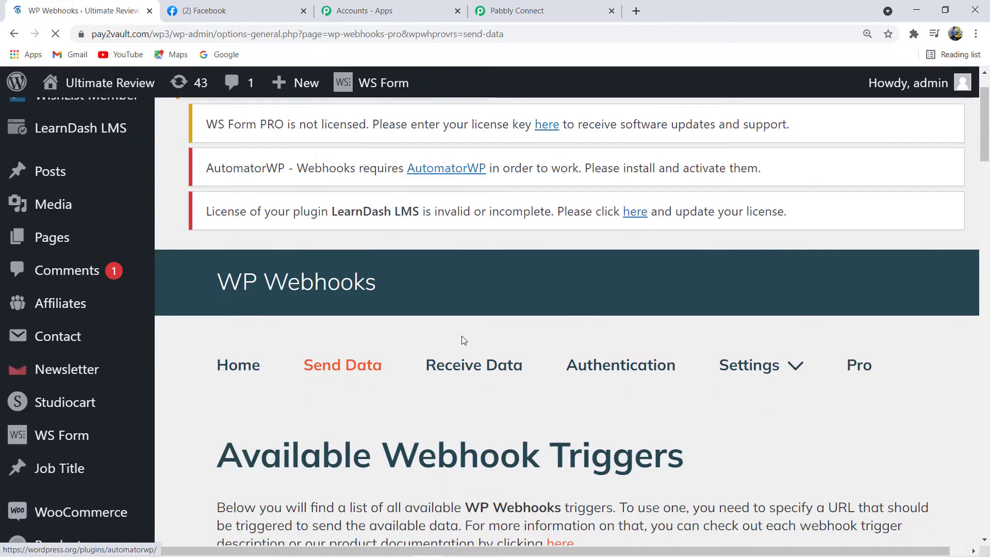
scroll(462, 336, "down", 10)
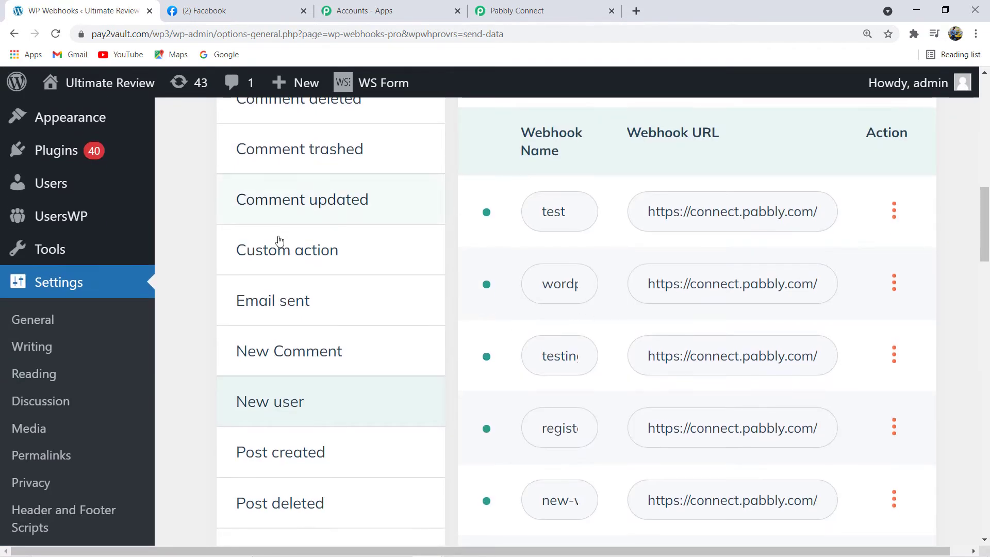
scroll(291, 310, "up", 1)
scroll(292, 310, "up", 1)
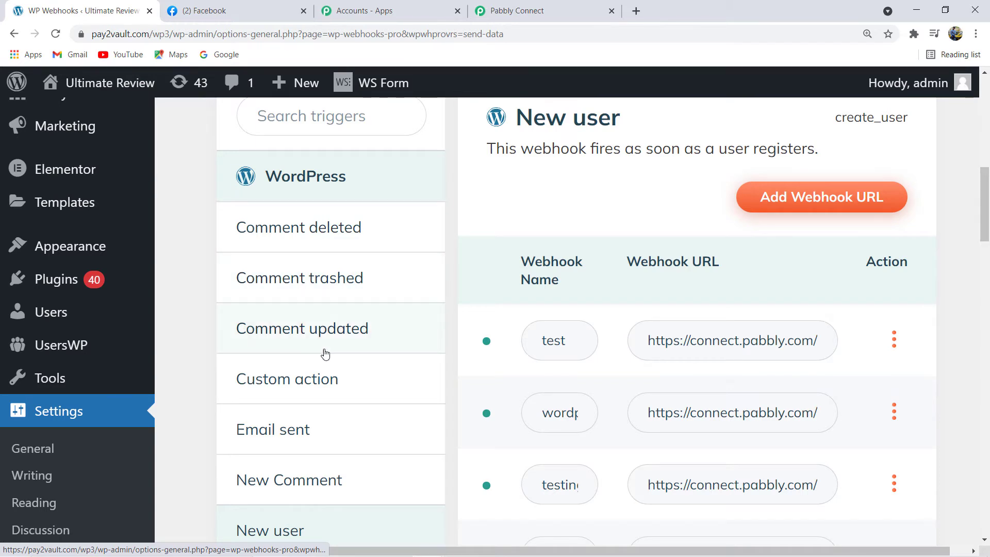
scroll(325, 353, "down", 6)
scroll(324, 353, "down", 1)
scroll(323, 354, "up", 1)
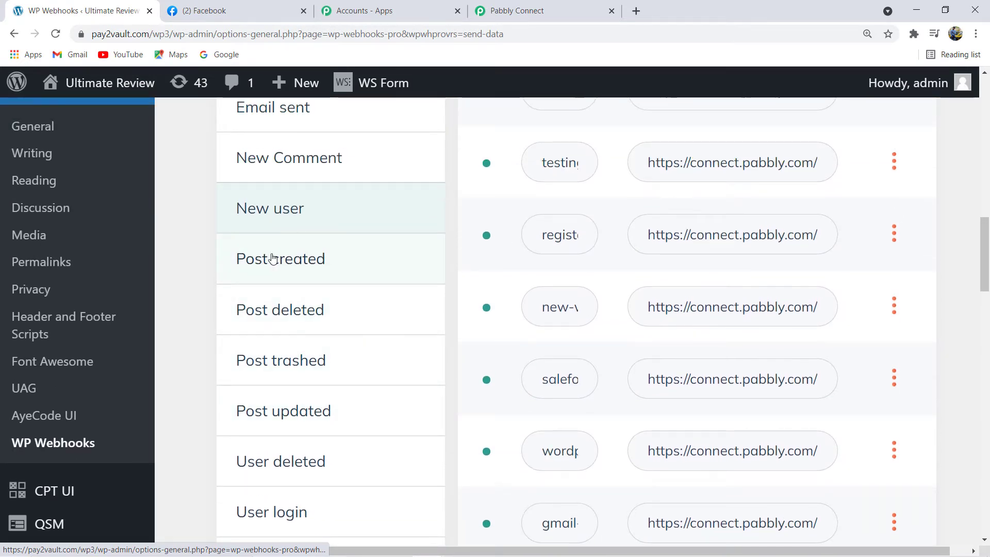
scroll(272, 273, "down", 1)
scroll(270, 283, "up", 1)
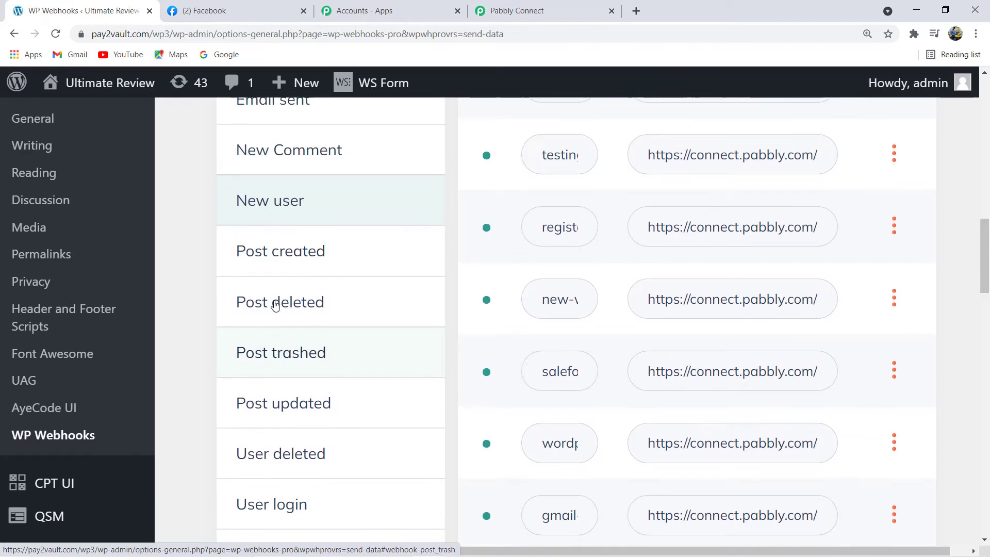
left_click(292, 267)
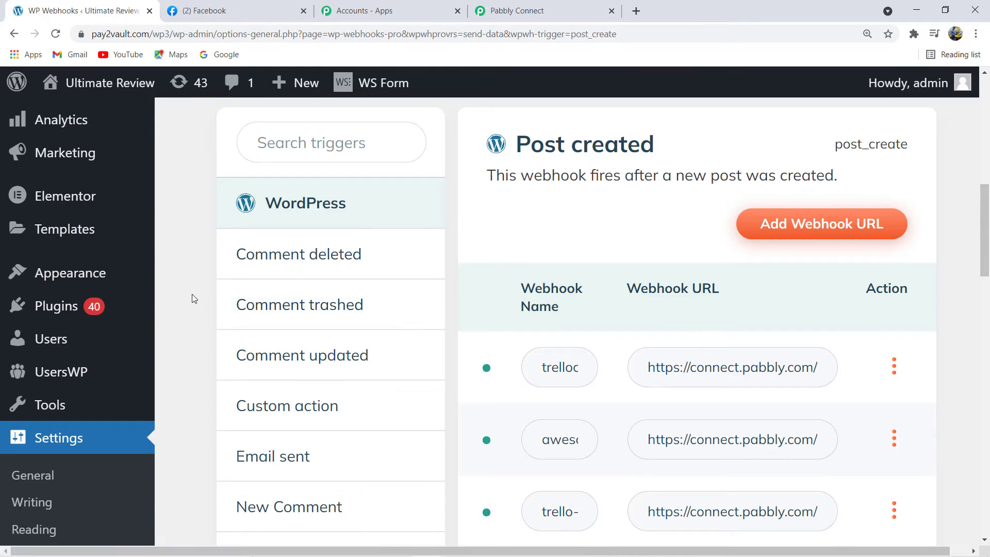
Step: Start a new webhook URL entry for the Post created trigger and name it WordPress to Facebook
scroll(192, 298, "down", 5)
scroll(192, 294, "down", 8)
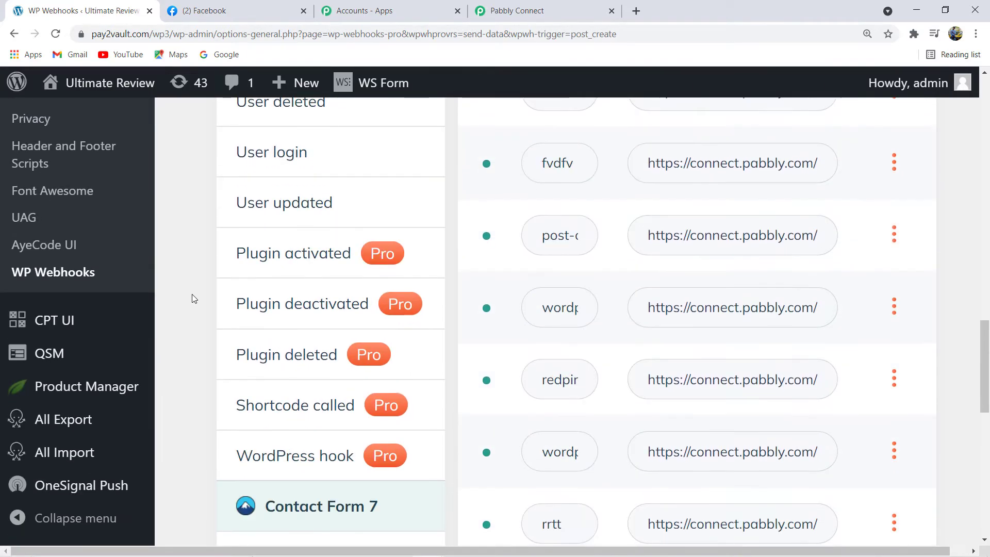
scroll(902, 347, "up", 16)
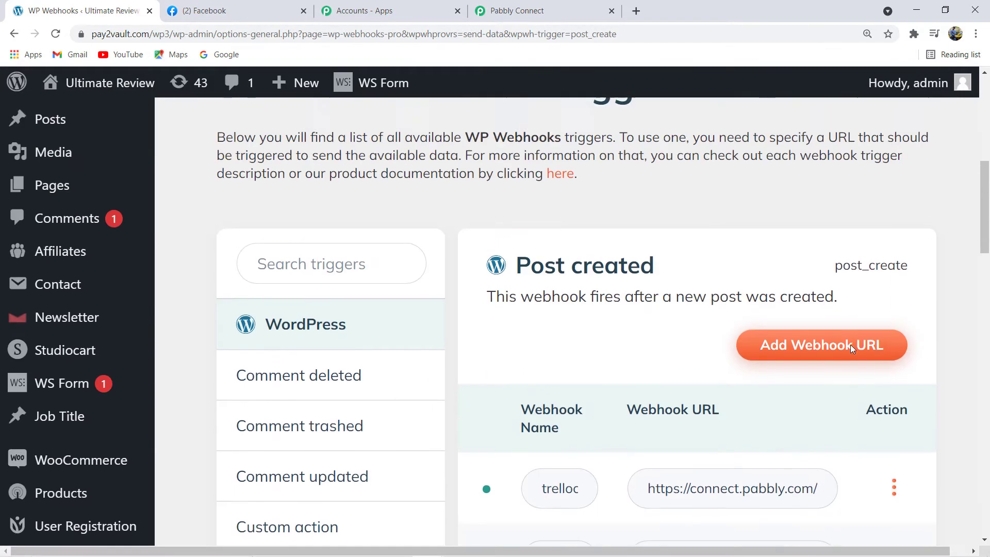
scroll(851, 345, "down", 1)
left_click(843, 301)
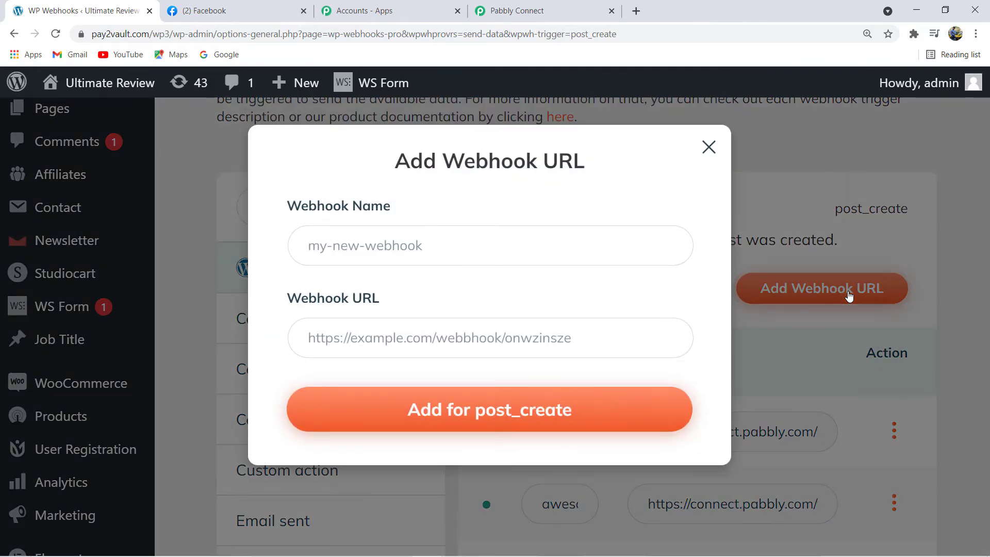
left_click(384, 246)
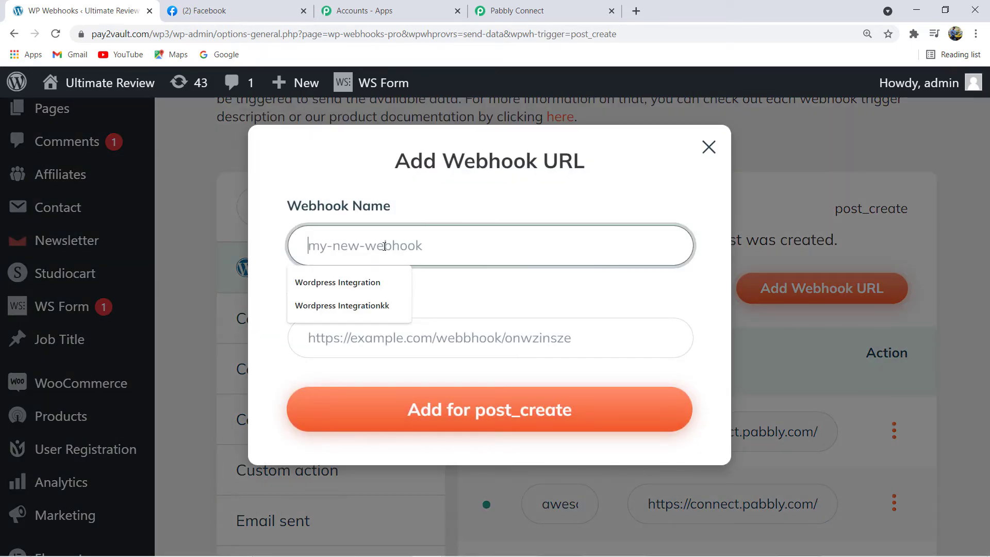
type("Wo")
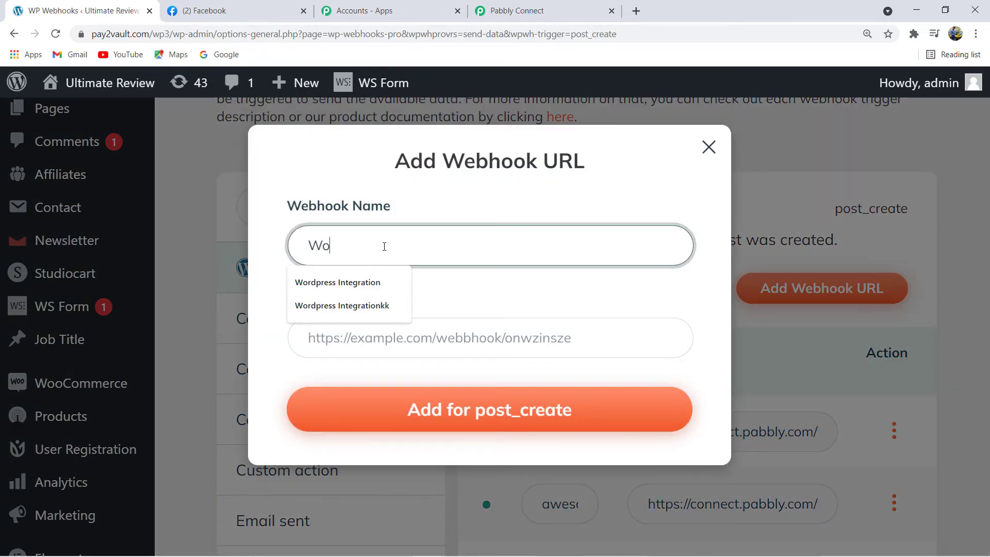
type("rdPress to face")
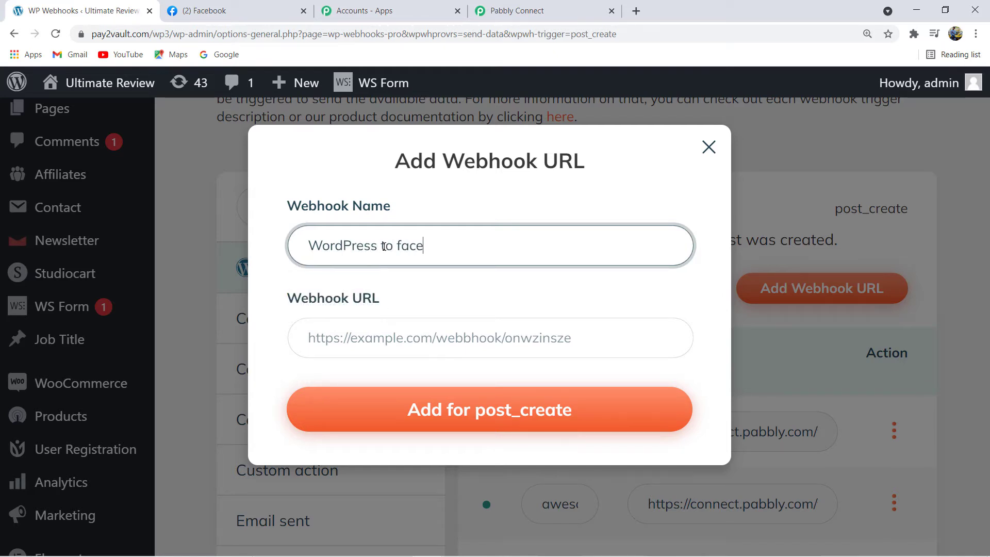
type("book")
type("F")
Step: Copy the workflow's webhook URL from Pabbly Connect into the Webhook URL field and add the webhook for post_create
left_click(362, 336)
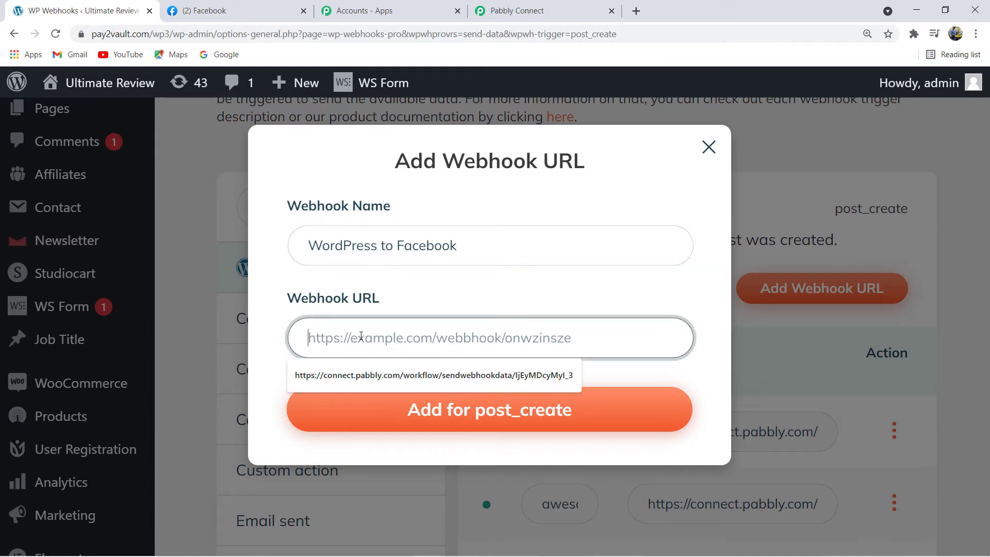
left_click(533, 14)
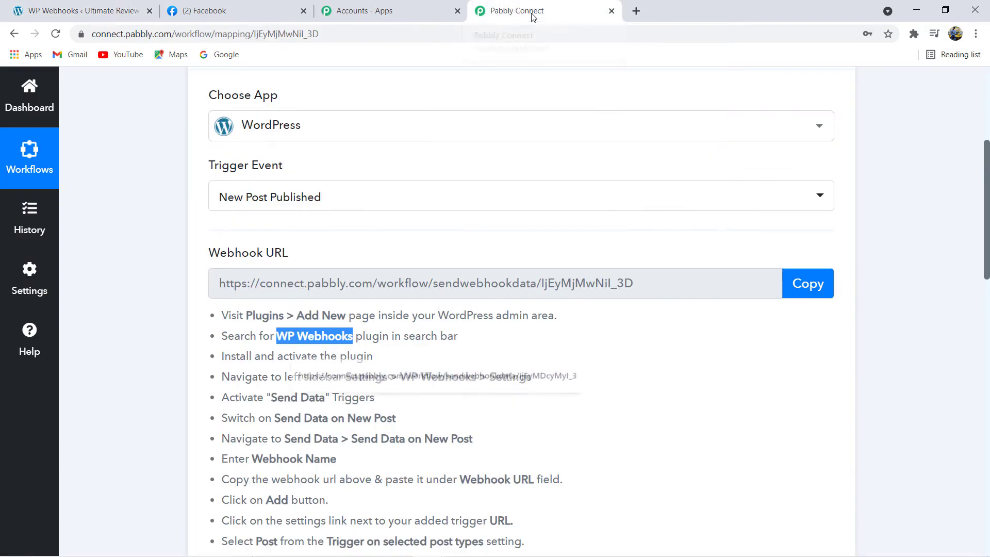
left_click(812, 287)
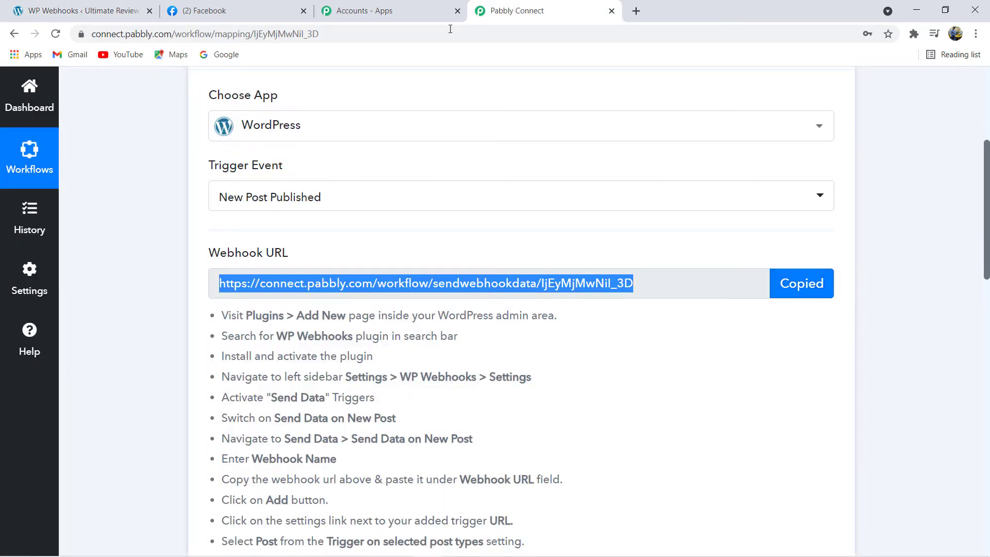
left_click(46, 6)
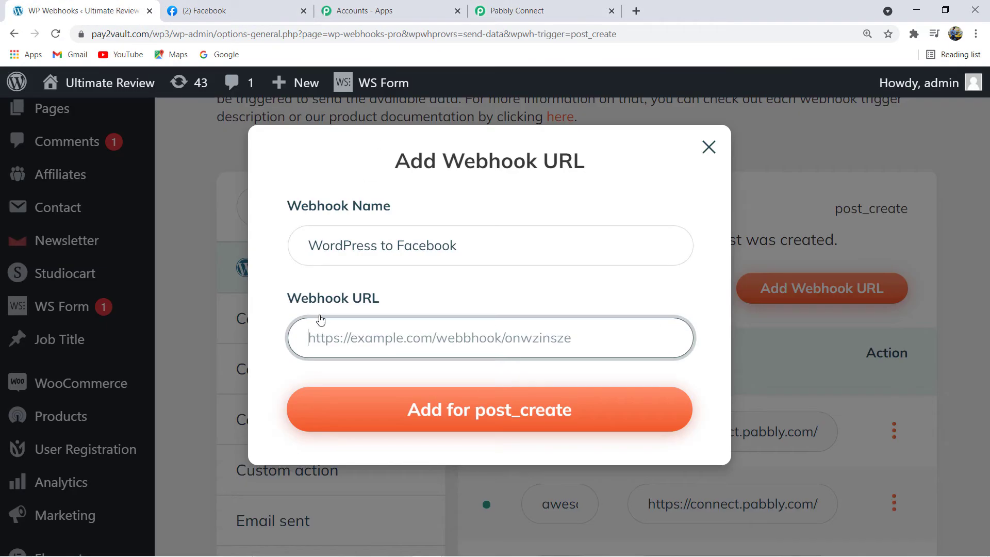
key("ctrl+v")
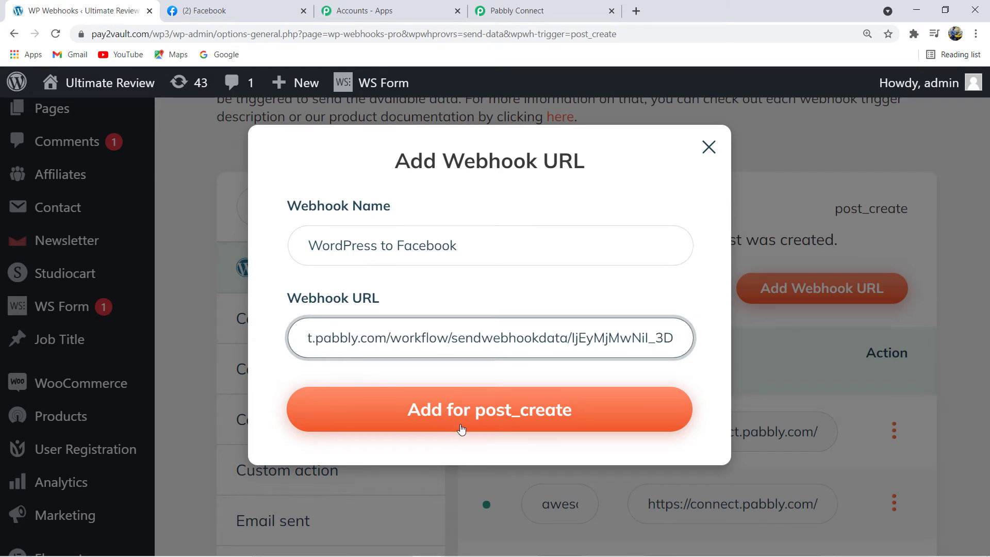
left_click(534, 416)
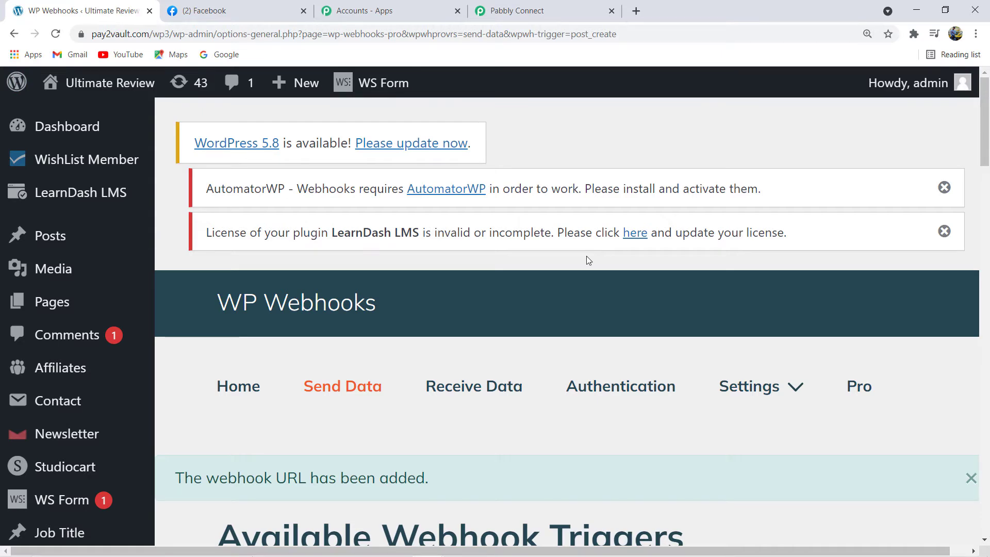
Step: Check the remaining WordPress webhook setup instructions in the Pabbly Connect workflow
scroll(587, 258, "down", 6)
scroll(584, 260, "up", 3)
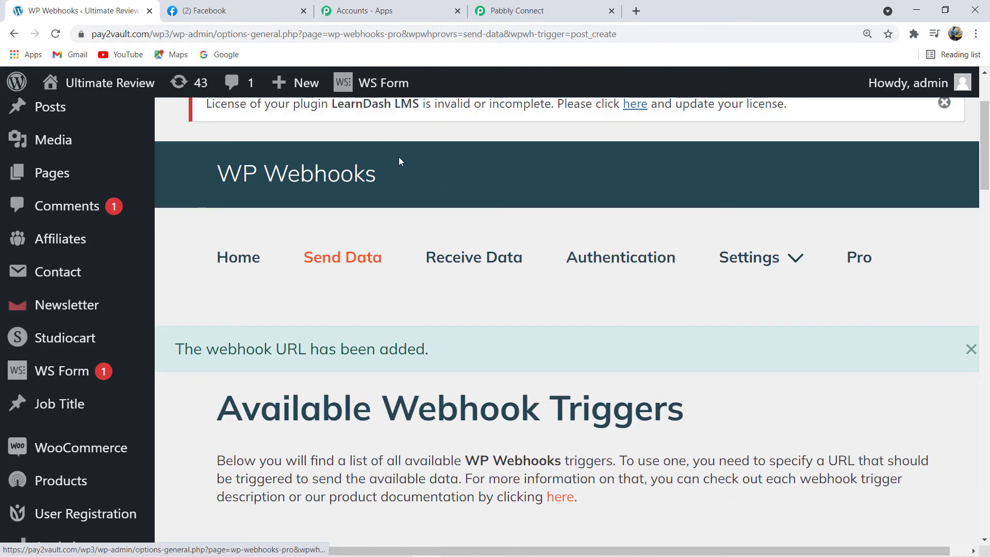
left_click(552, 11)
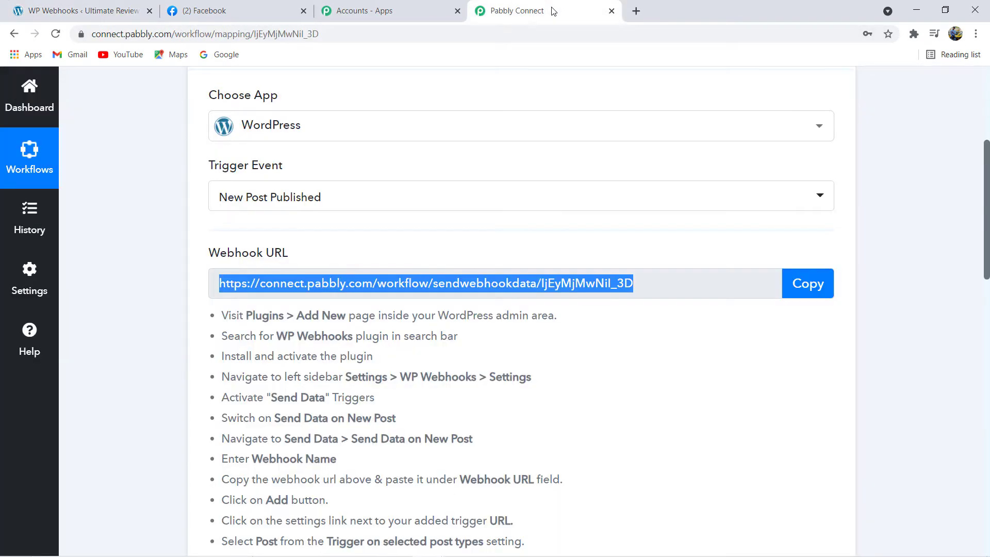
scroll(397, 206, "down", 1)
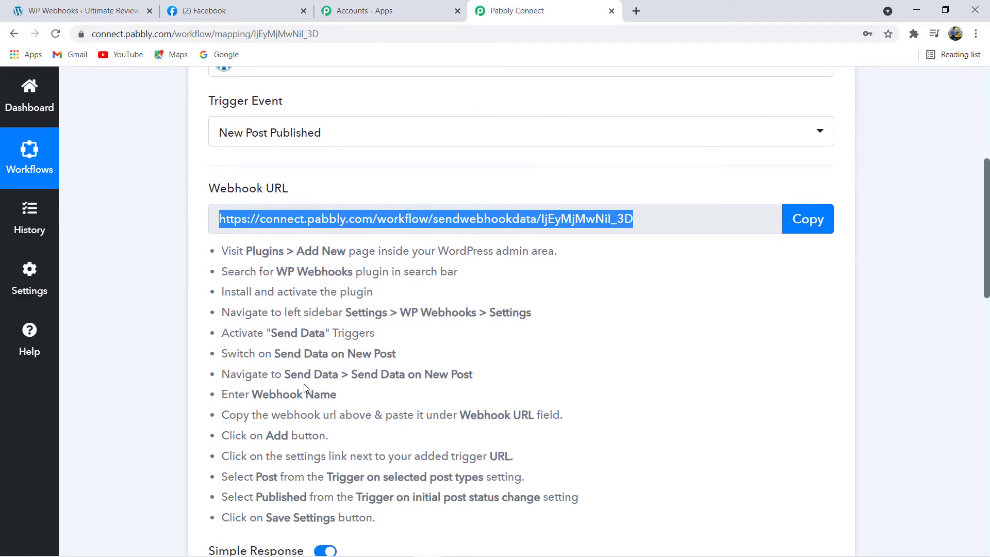
scroll(325, 398, "down", 1)
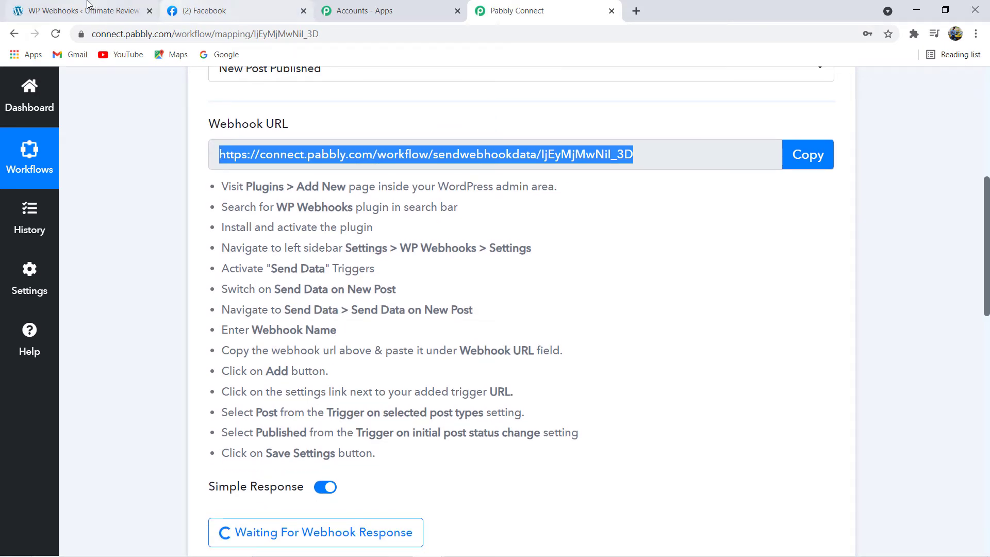
Step: Return to WP Webhooks and open the settings of the newly added wordpress-to-facebook webhook at the end of the list
left_click(75, 10)
scroll(719, 309, "down", 9)
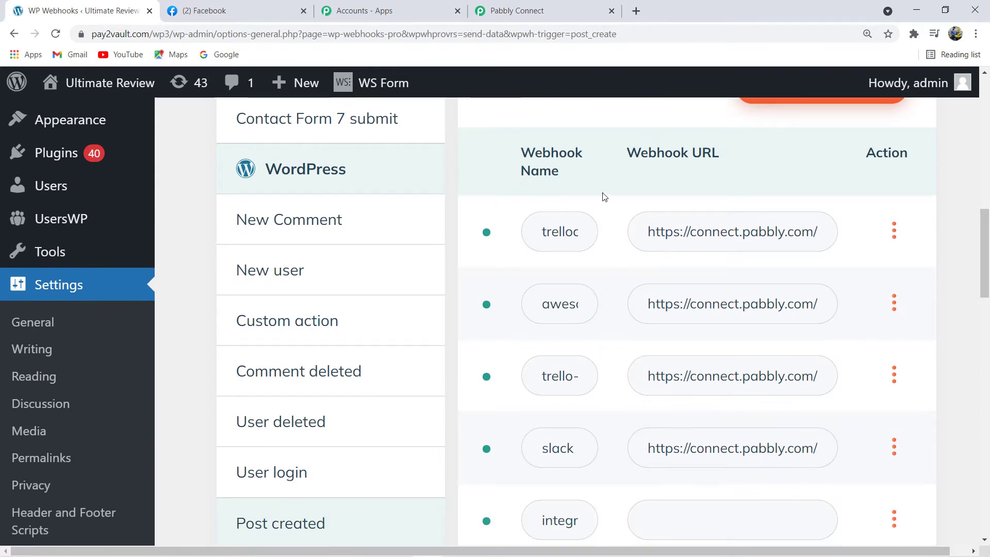
scroll(604, 196, "down", 15)
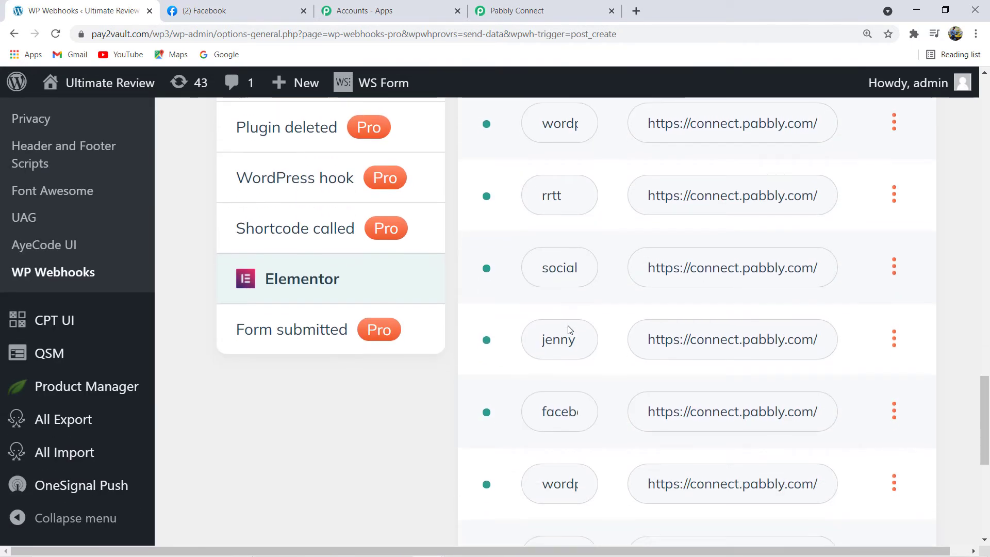
scroll(398, 248, "up", 15)
scroll(298, 205, "up", 6)
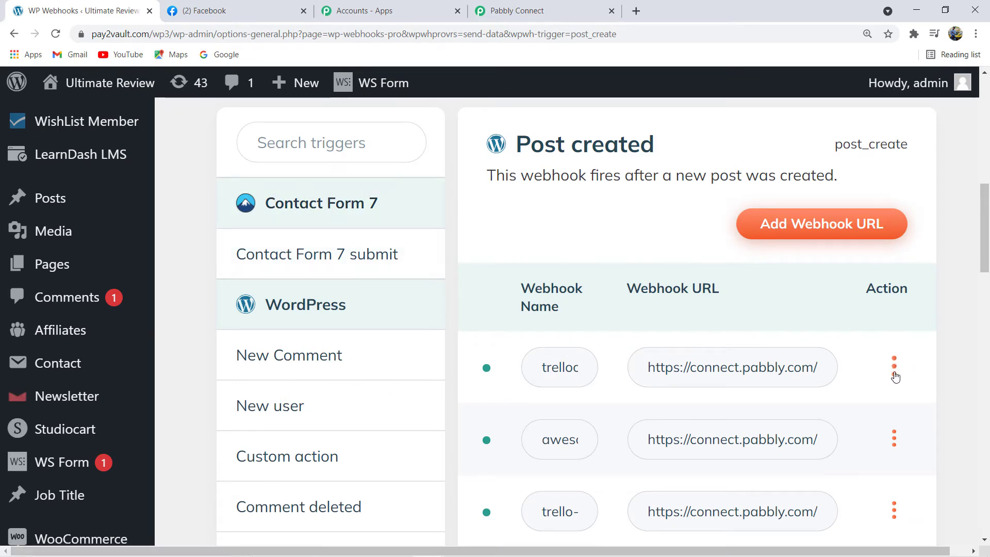
scroll(533, 398, "down", 8)
scroll(559, 391, "down", 10)
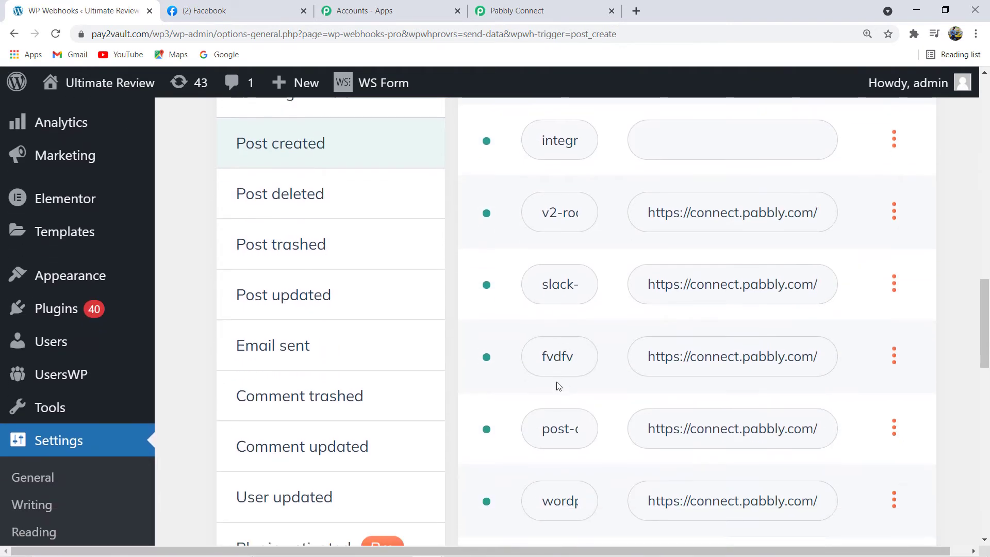
scroll(558, 386, "down", 6)
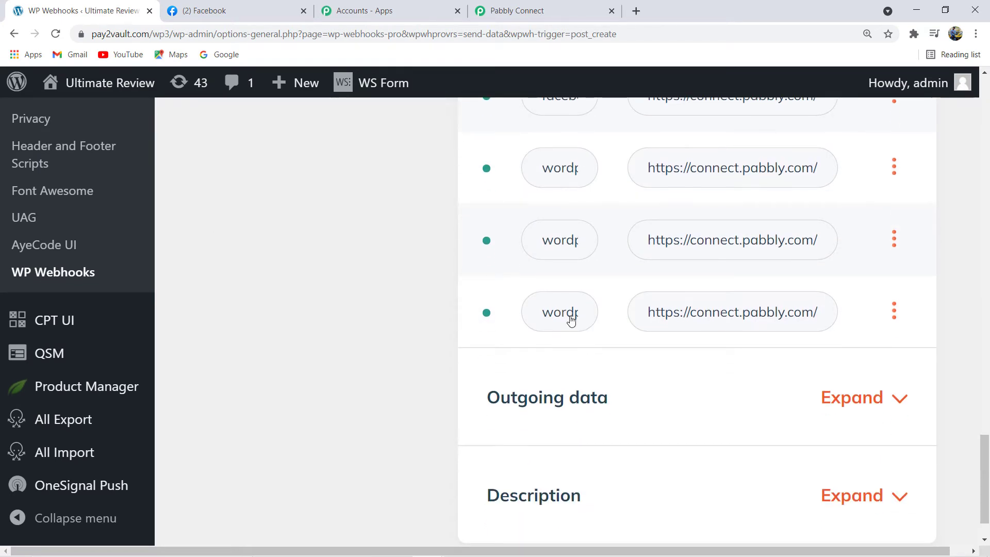
left_click(571, 320)
left_click(895, 316)
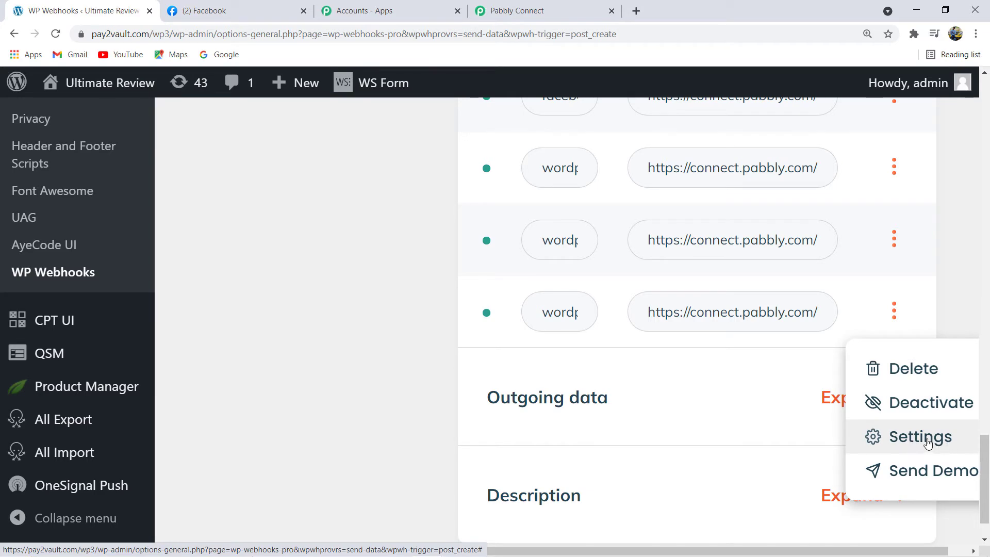
left_click(912, 441)
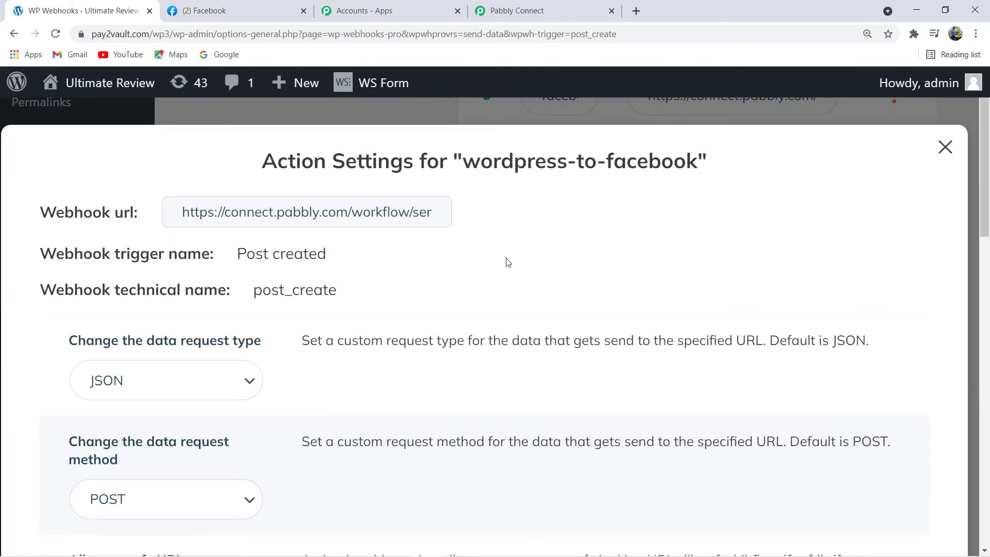
Step: Limit the wordpress-to-facebook webhook to the Post post type and the Published initial status, and save its settings
scroll(508, 262, "down", 10)
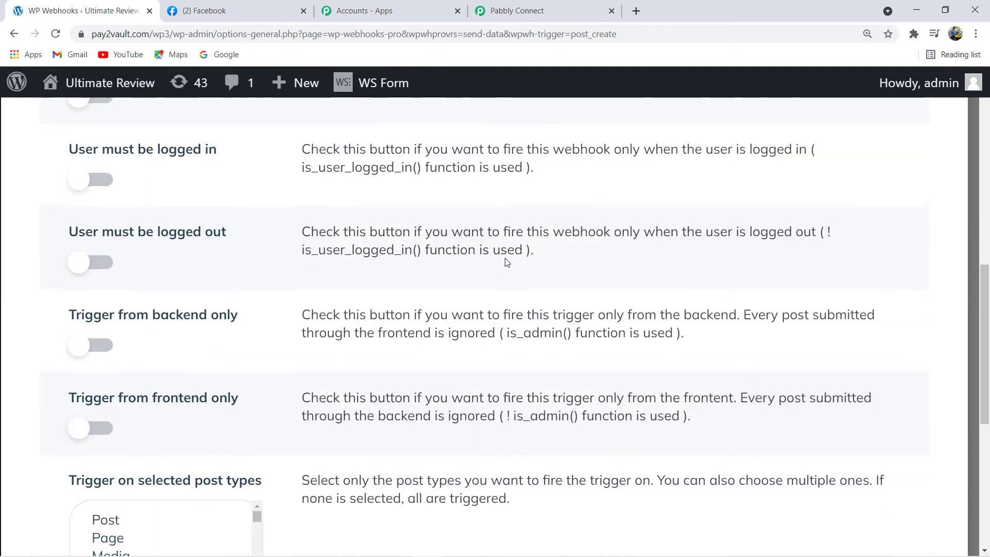
scroll(507, 262, "up", 3)
scroll(506, 259, "down", 6)
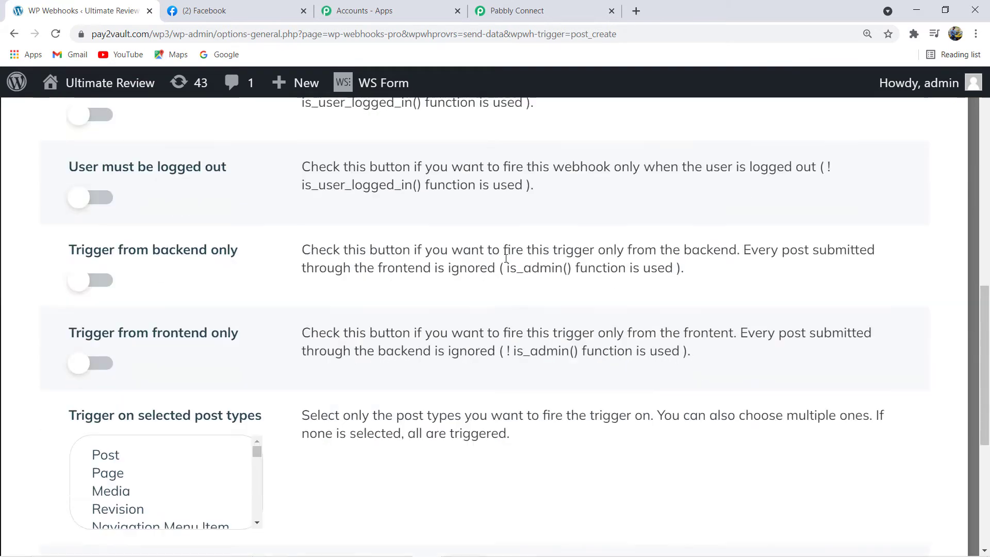
scroll(506, 258, "down", 3)
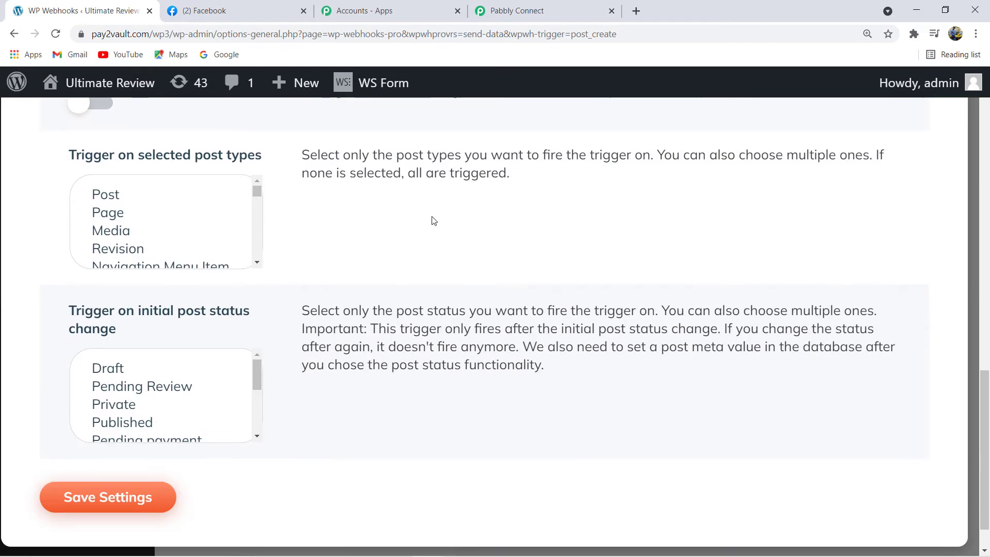
left_click(104, 196)
scroll(93, 310, "down", 1)
scroll(133, 365, "down", 2)
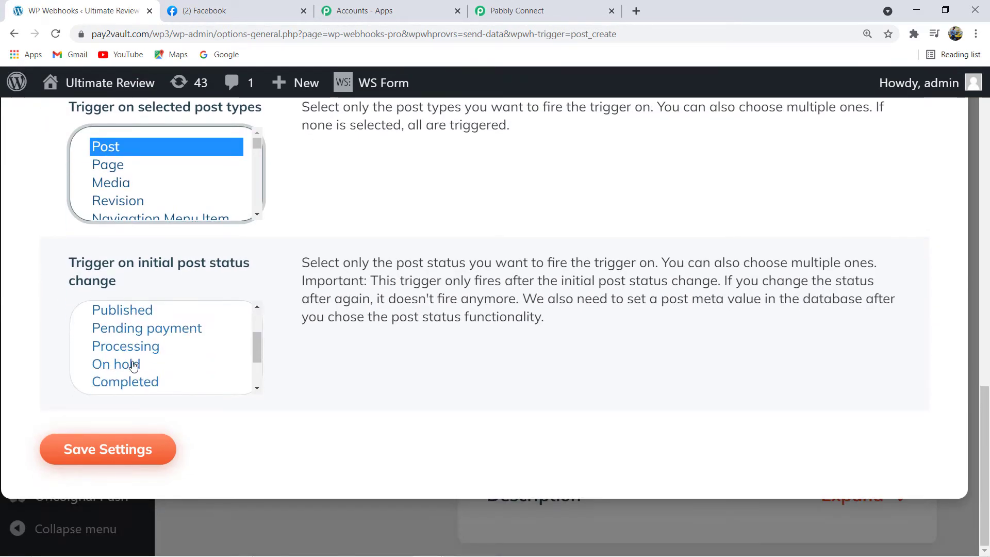
scroll(132, 365, "up", 2)
scroll(132, 365, "up", 1)
left_click(124, 375)
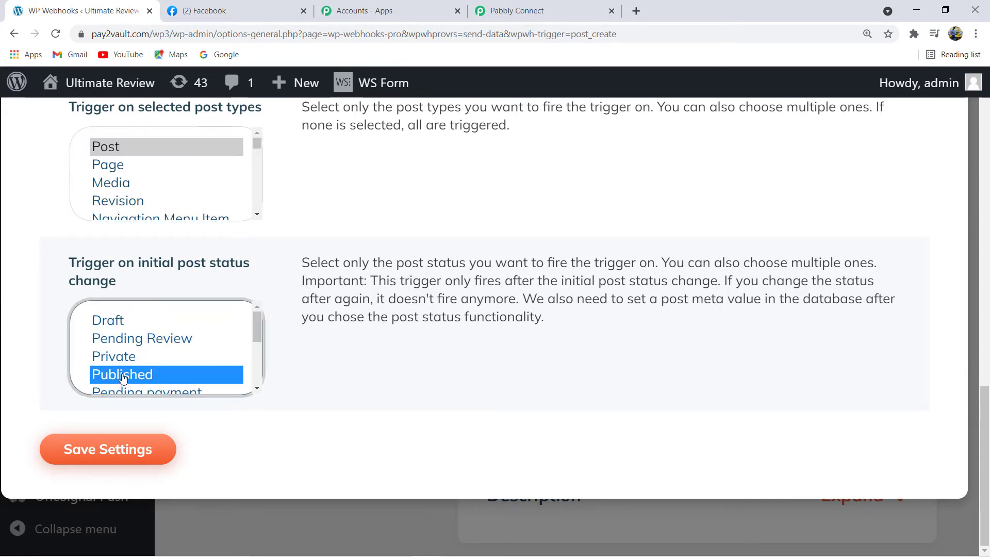
left_click(126, 455)
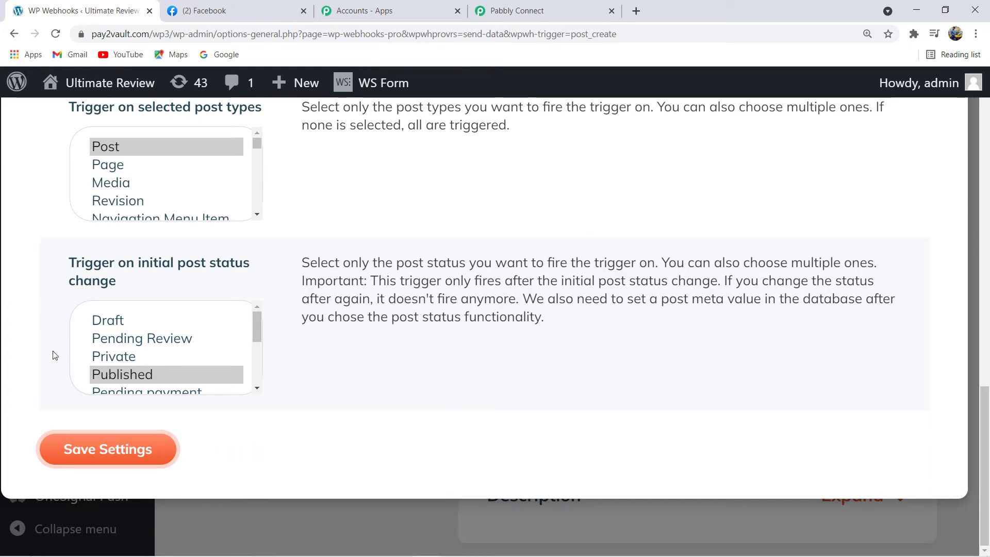
Step: Switch to Pabbly Connect and check the last setup instructions and the webhook response status of the WordPress trigger
scroll(299, 383, "up", 5)
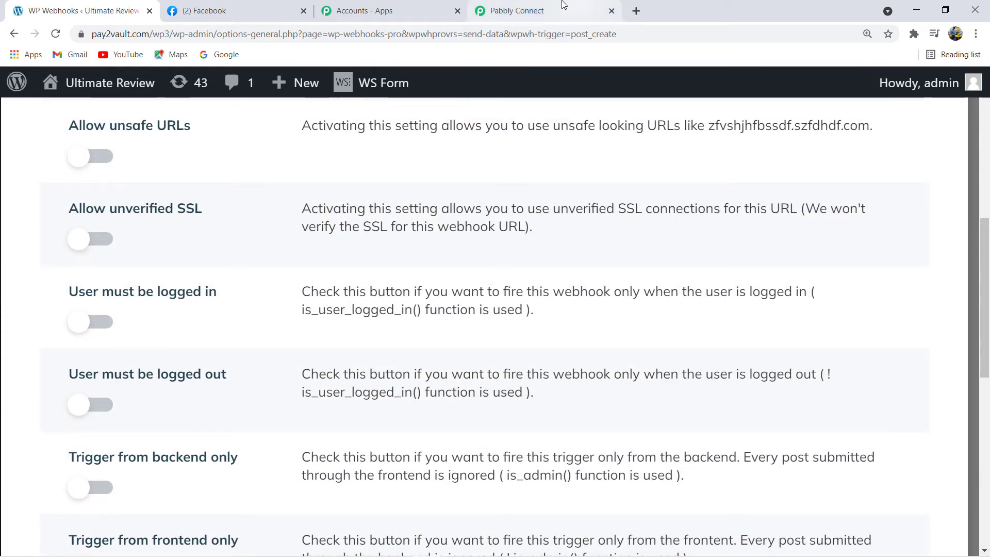
left_click(557, 7)
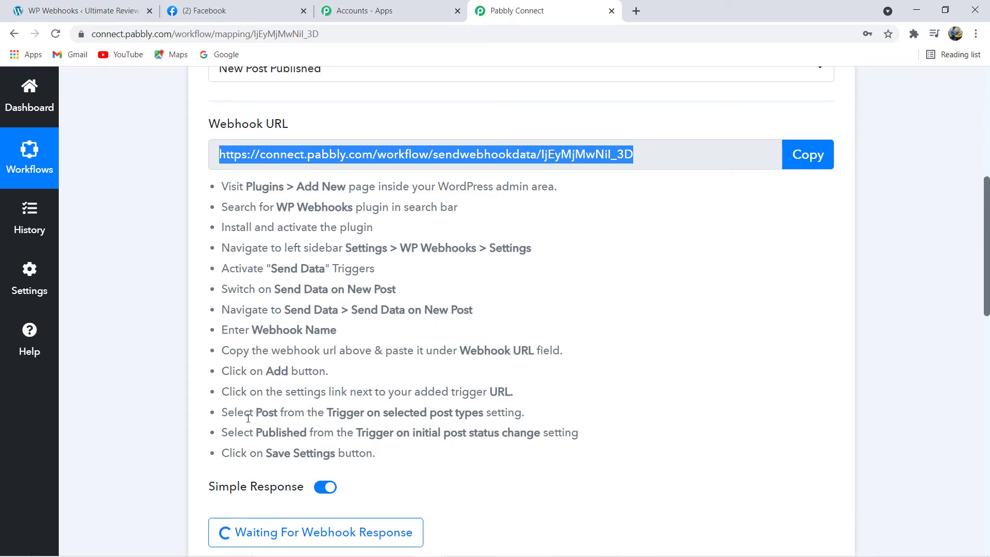
scroll(505, 405, "down", 3)
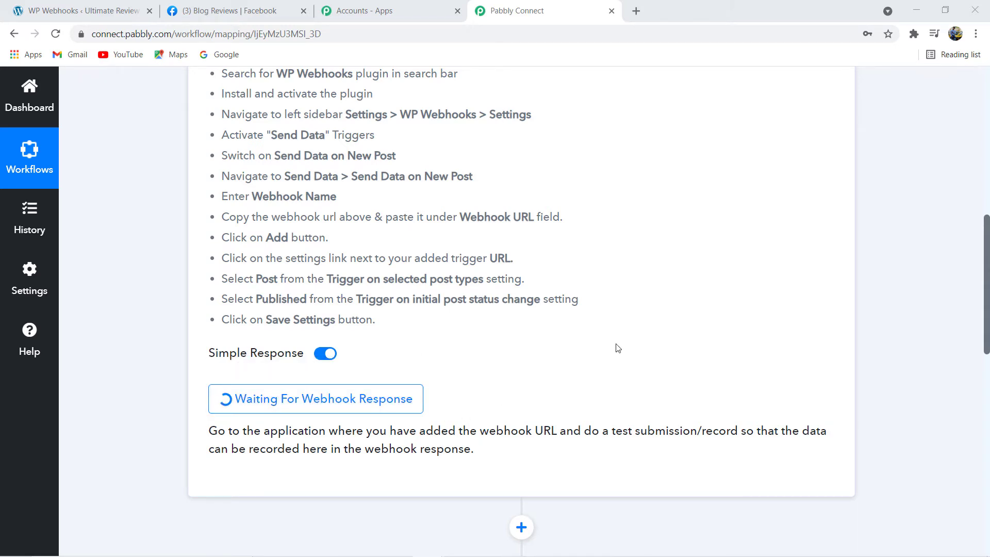
Step: Return to the WordPress admin, leave the WP Webhooks trigger page and open the list of all posts
left_click(86, 7)
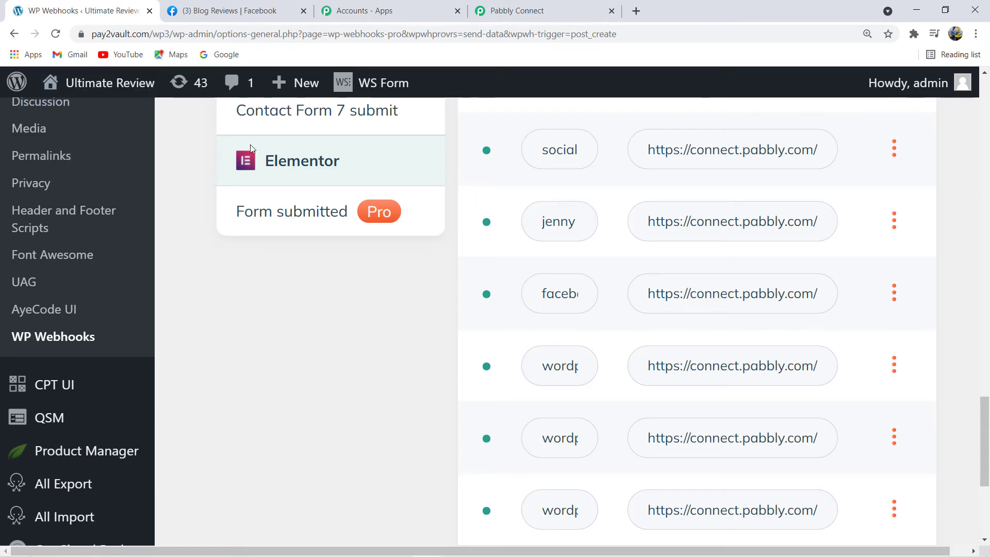
left_click(14, 35)
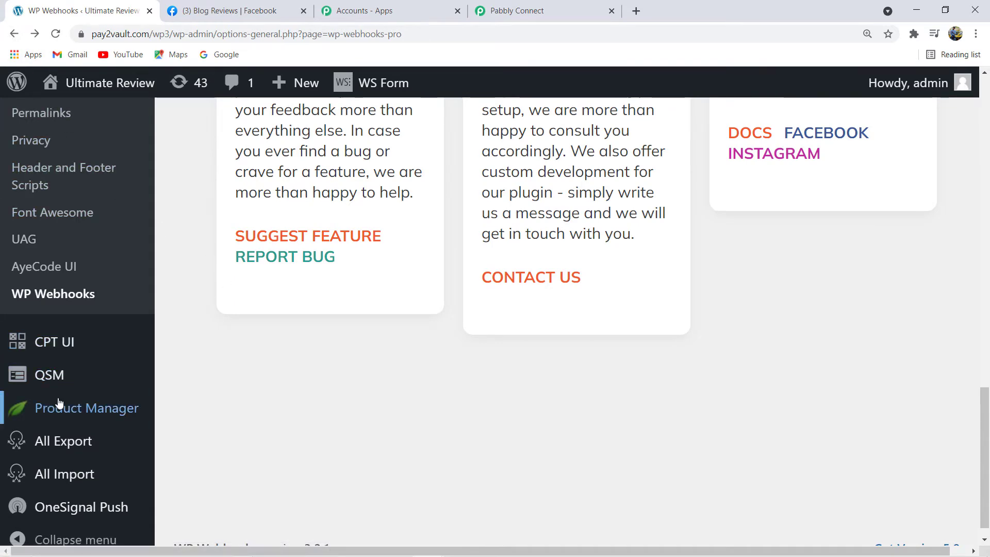
scroll(66, 397, "up", 8)
scroll(66, 398, "up", 10)
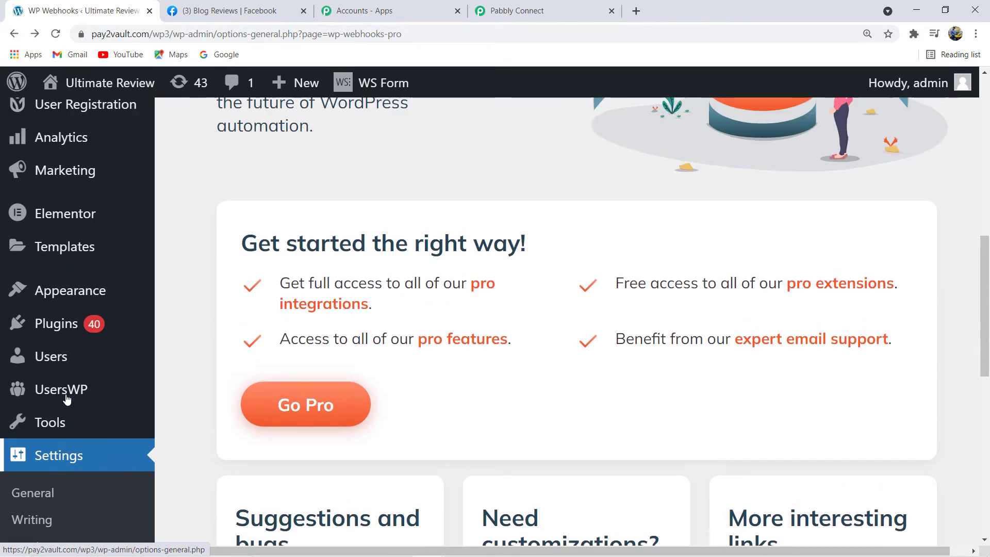
scroll(67, 398, "up", 1)
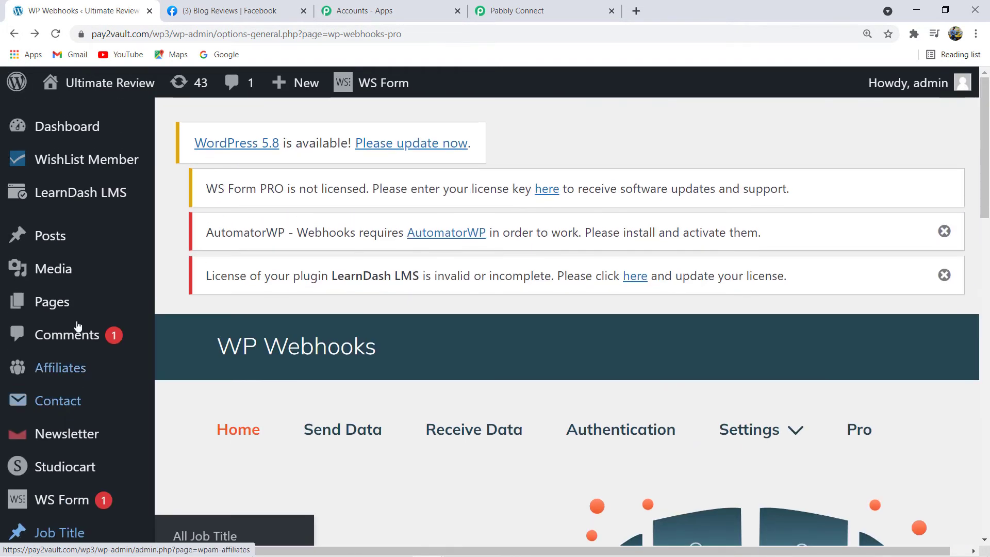
mouse_move(59, 236)
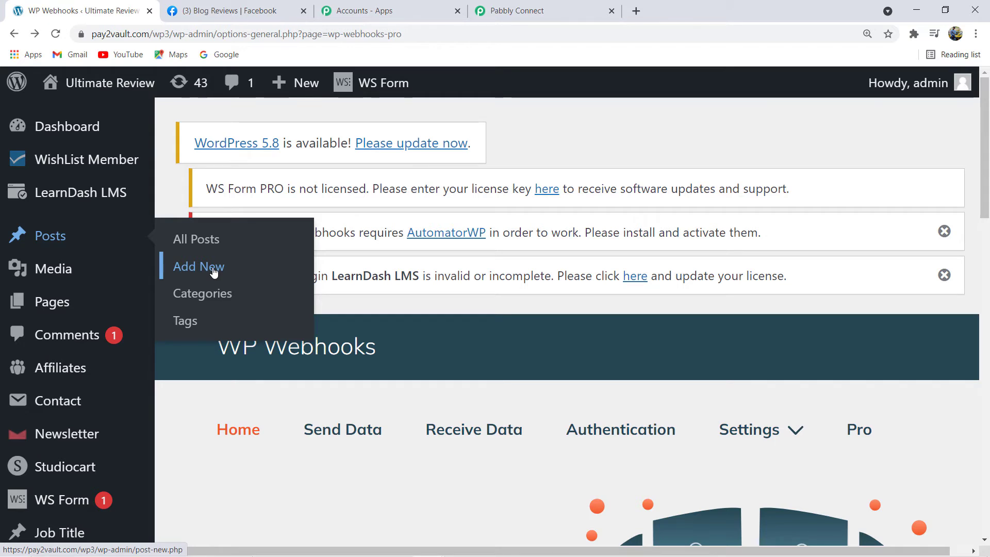
left_click(205, 242)
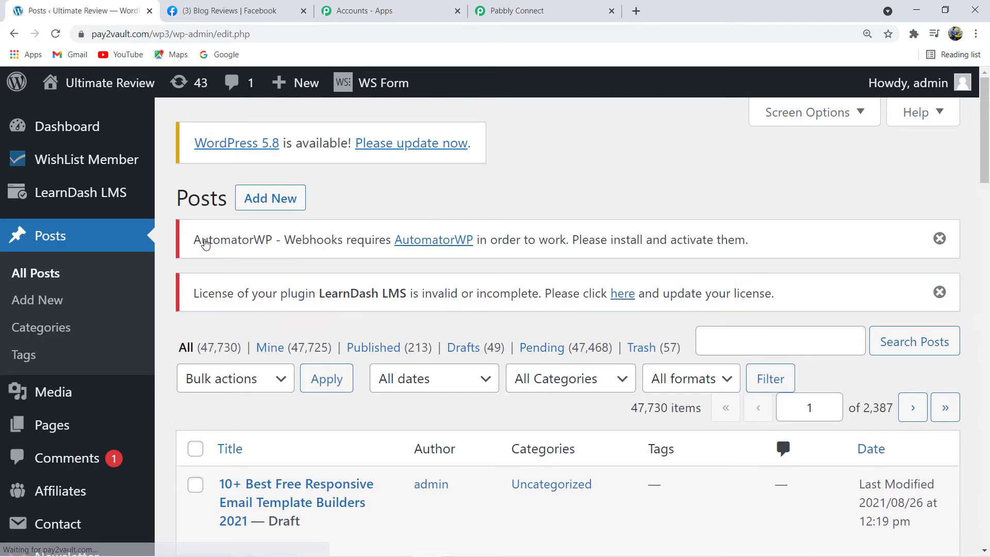
Step: Open the draft post 10+ Best Free Responsive Email Template Builders 2021 for editing
scroll(397, 311, "down", 5)
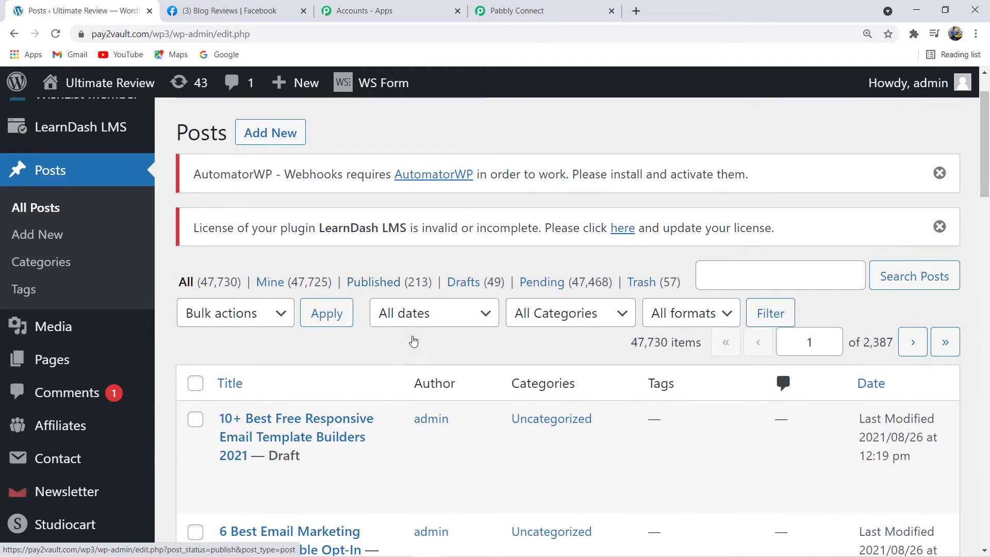
scroll(274, 264, "down", 3)
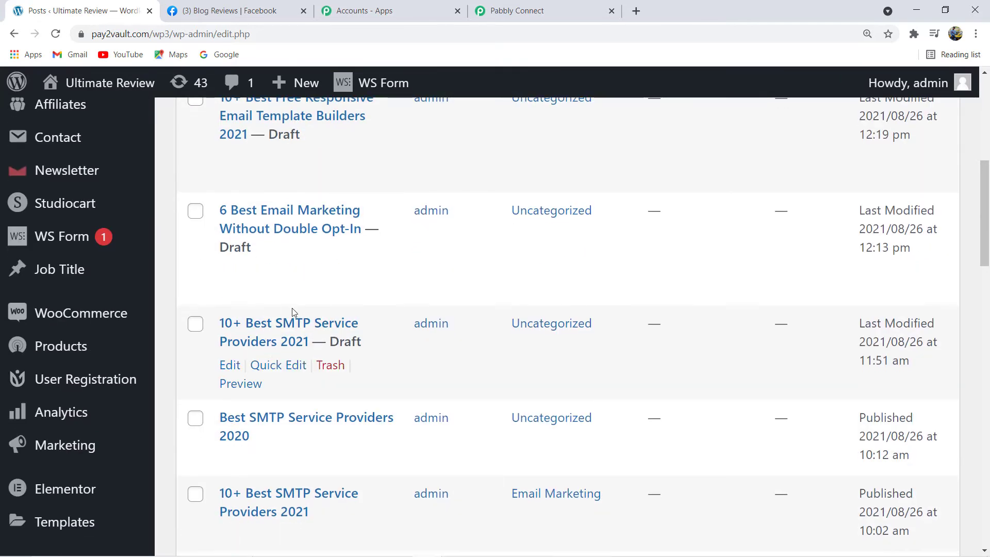
scroll(294, 311, "up", 6)
scroll(395, 319, "down", 2)
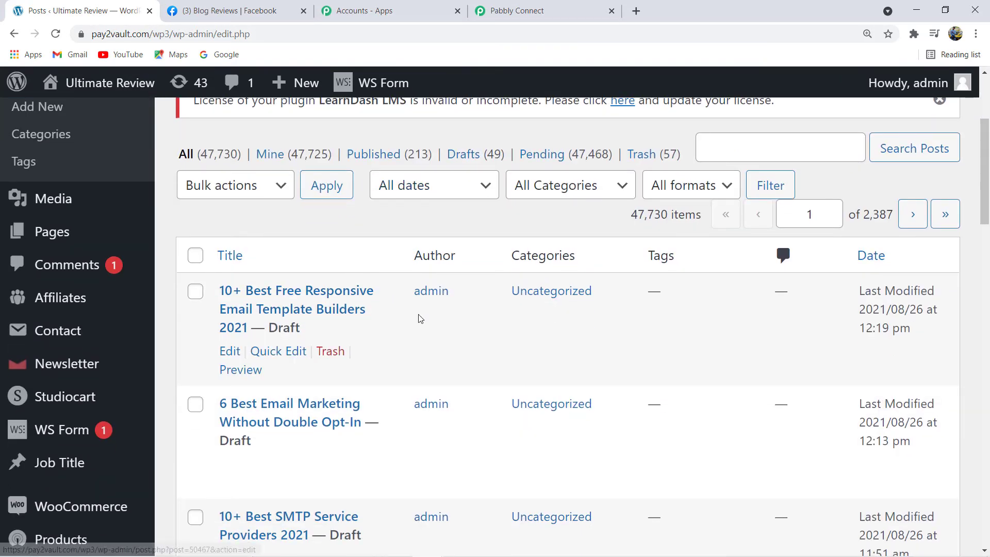
left_click(307, 294)
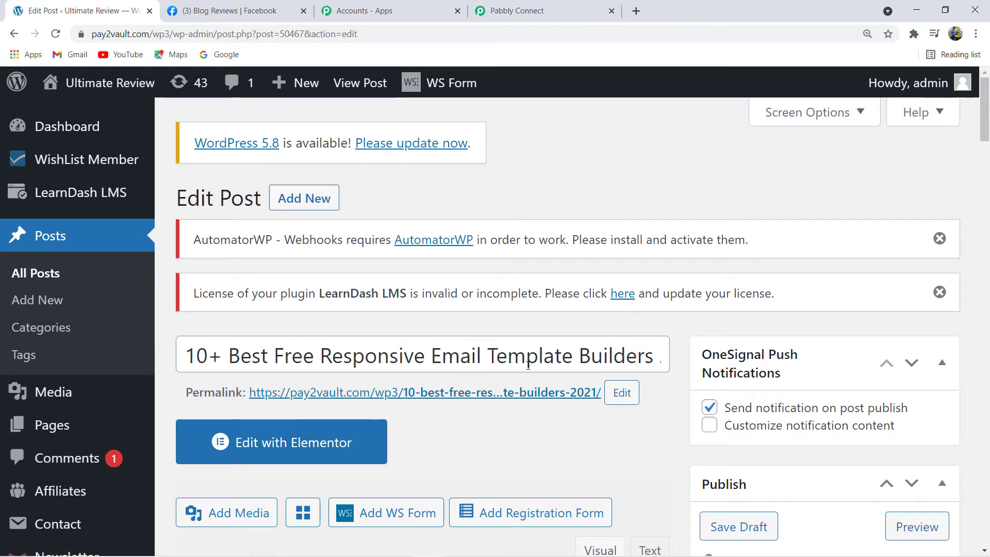
Step: Review the draft post's full title, body content and featured image
left_click_drag(646, 356, 726, 366)
left_click(645, 359)
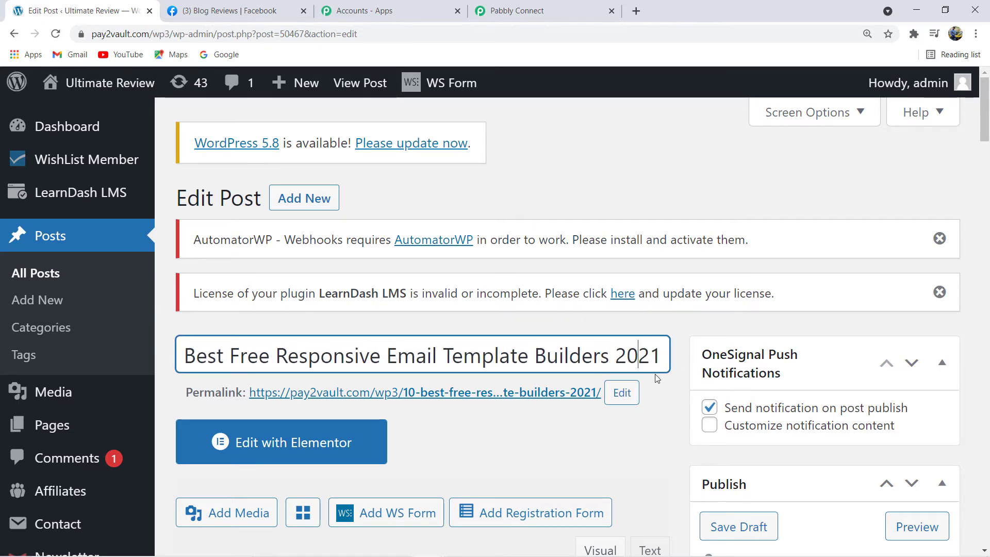
scroll(659, 382, "down", 3)
scroll(545, 237, "down", 10)
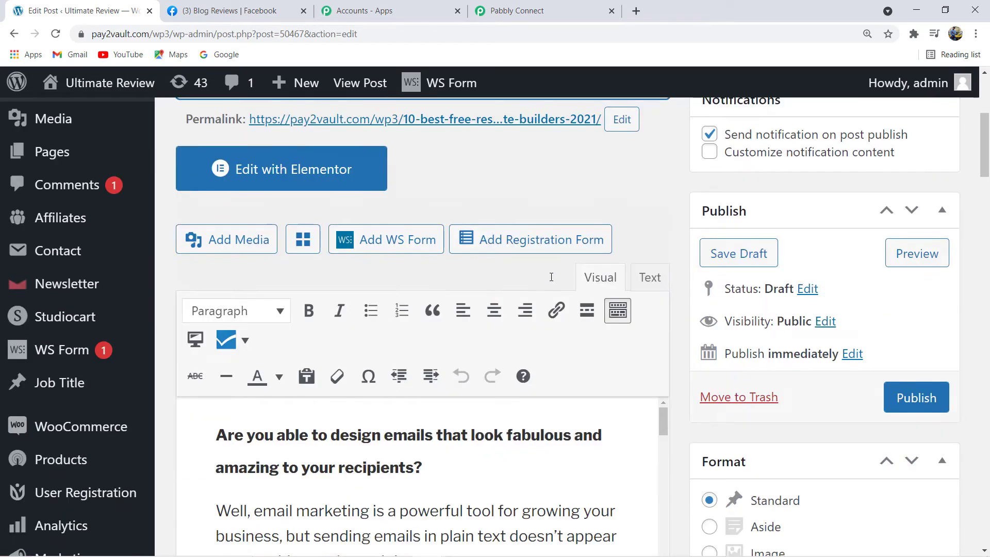
scroll(335, 326, "down", 15)
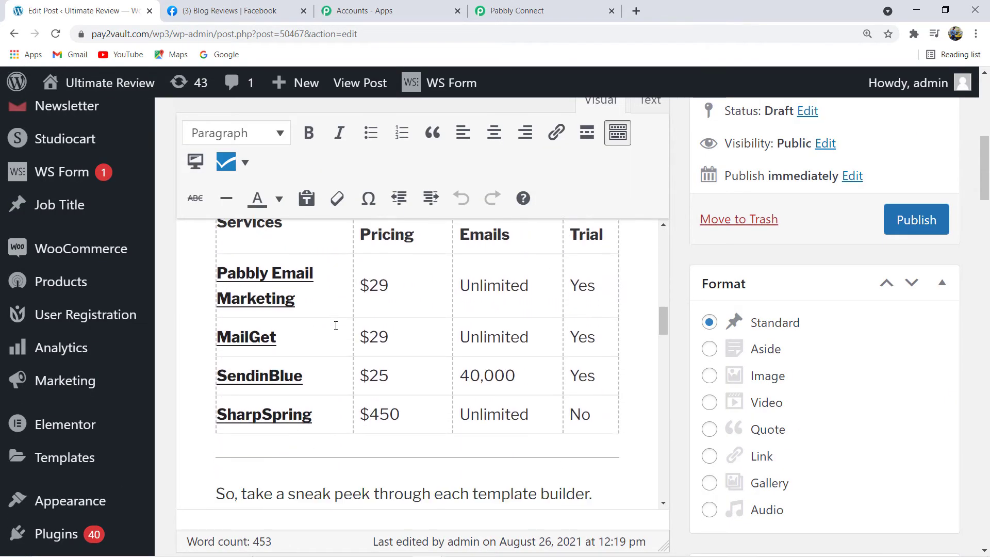
scroll(336, 326, "down", 15)
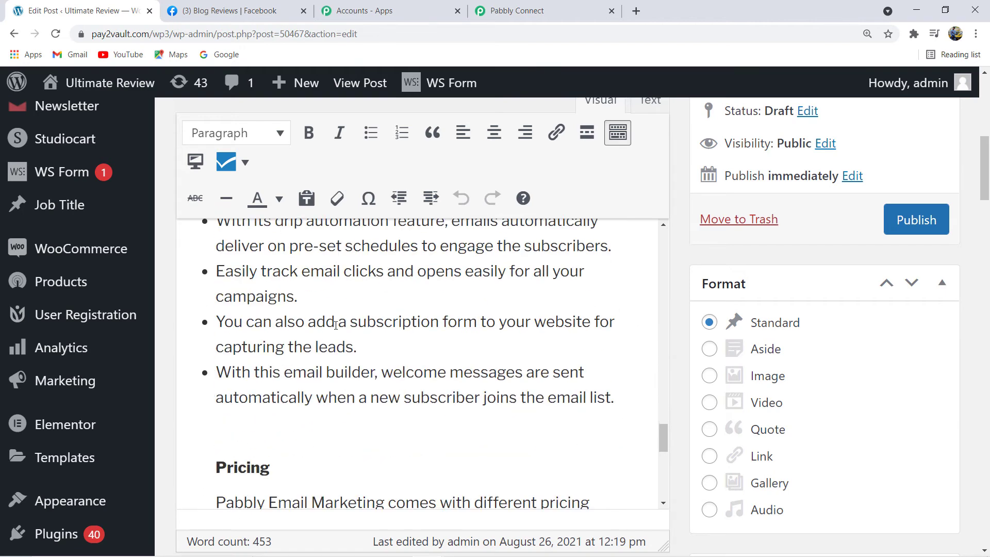
scroll(586, 327, "down", 5)
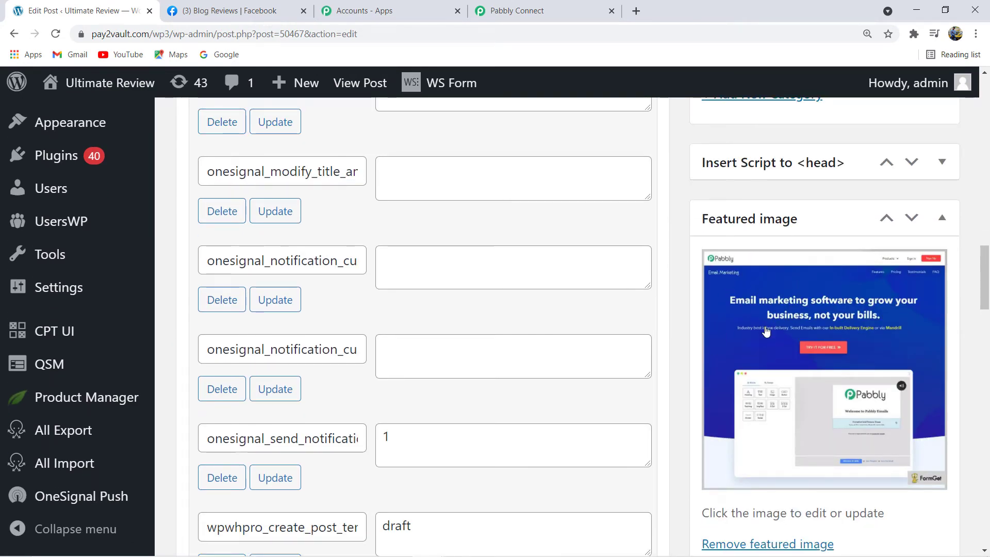
scroll(796, 369, "down", 2)
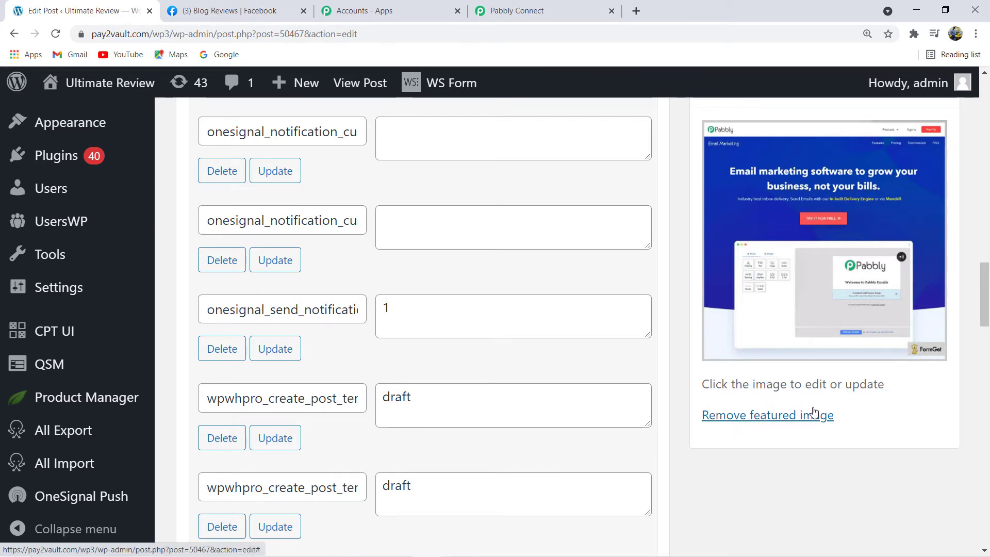
scroll(810, 413, "up", 1)
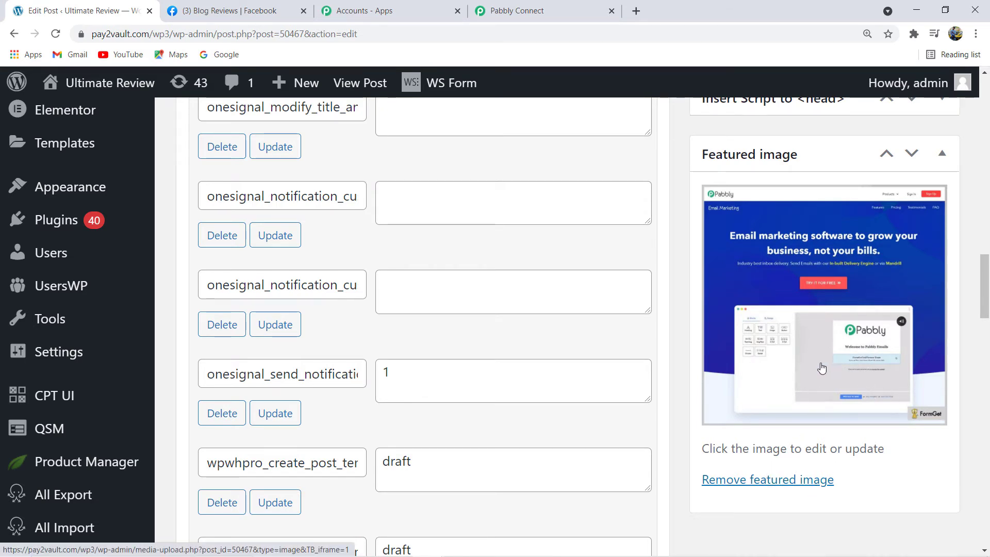
Step: Publish the draft post on email template builders and check its publishing details
scroll(717, 406, "up", 3)
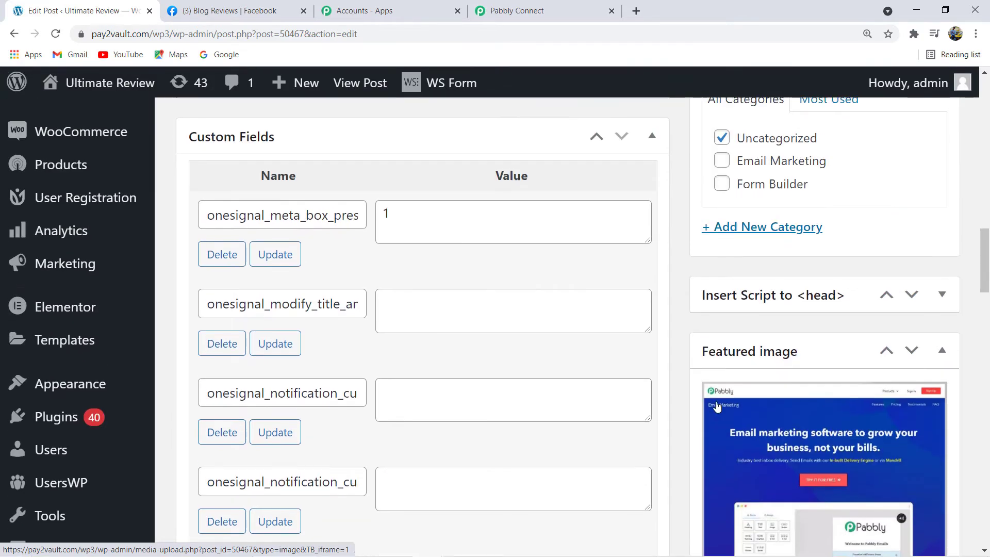
scroll(717, 406, "up", 15)
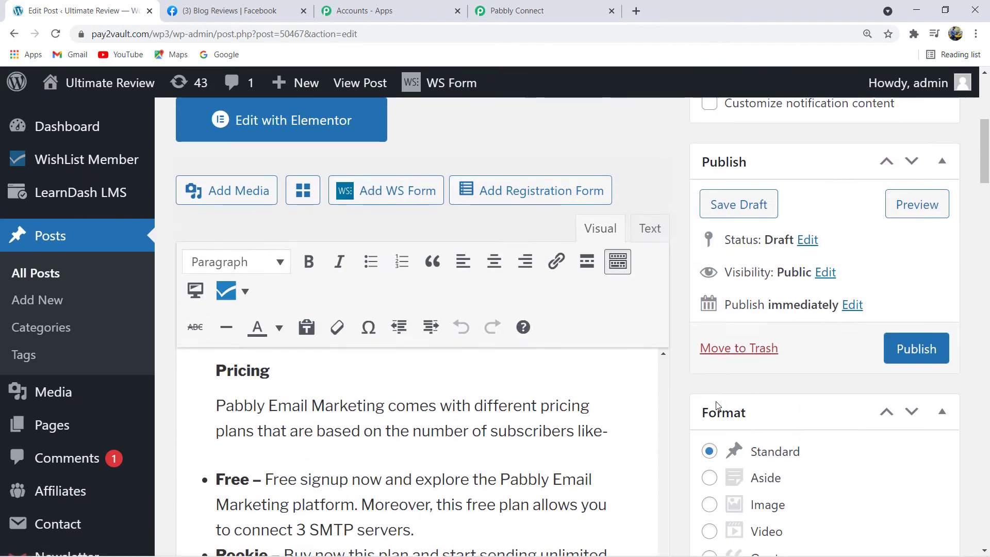
scroll(717, 406, "up", 4)
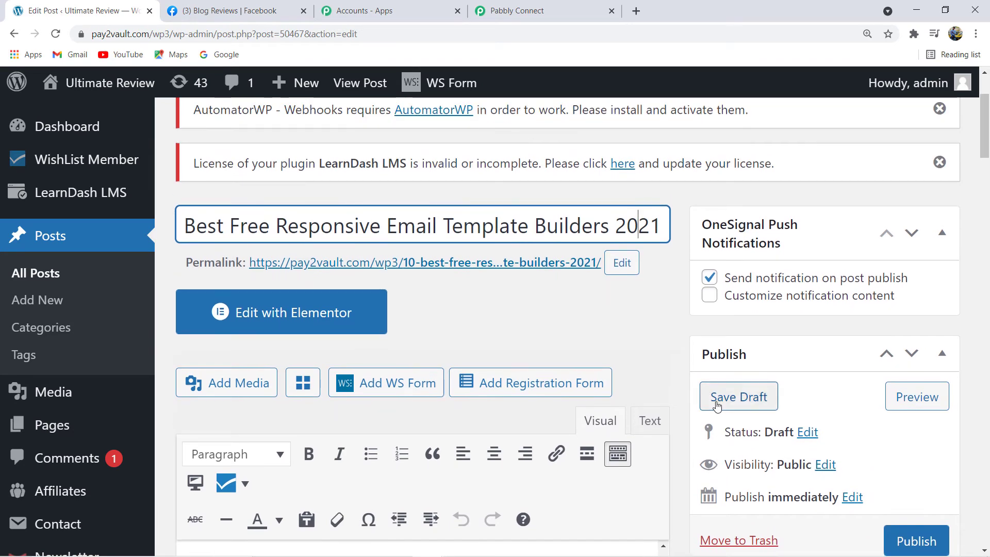
scroll(717, 406, "down", 2)
left_click(918, 415)
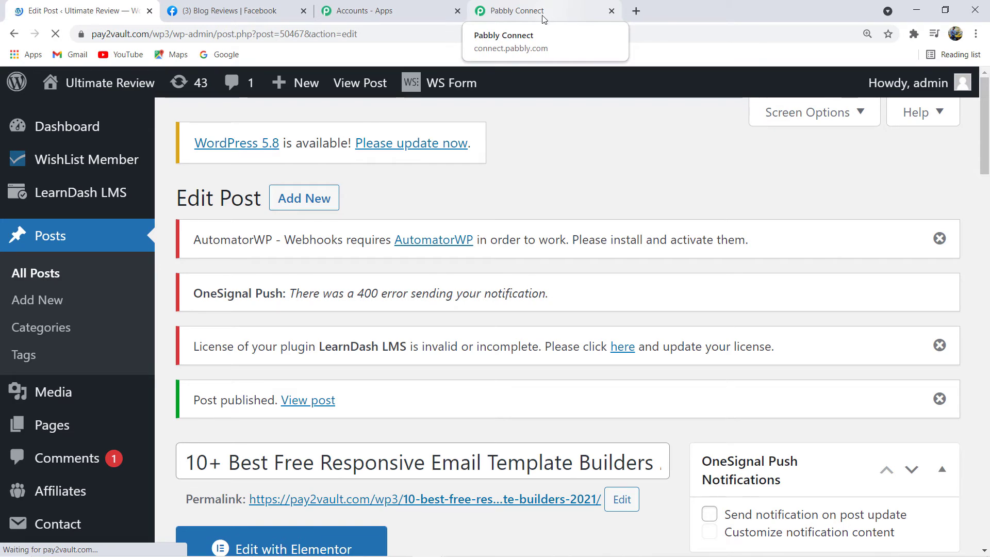
scroll(546, 213, "down", 1)
scroll(546, 232, "down", 4)
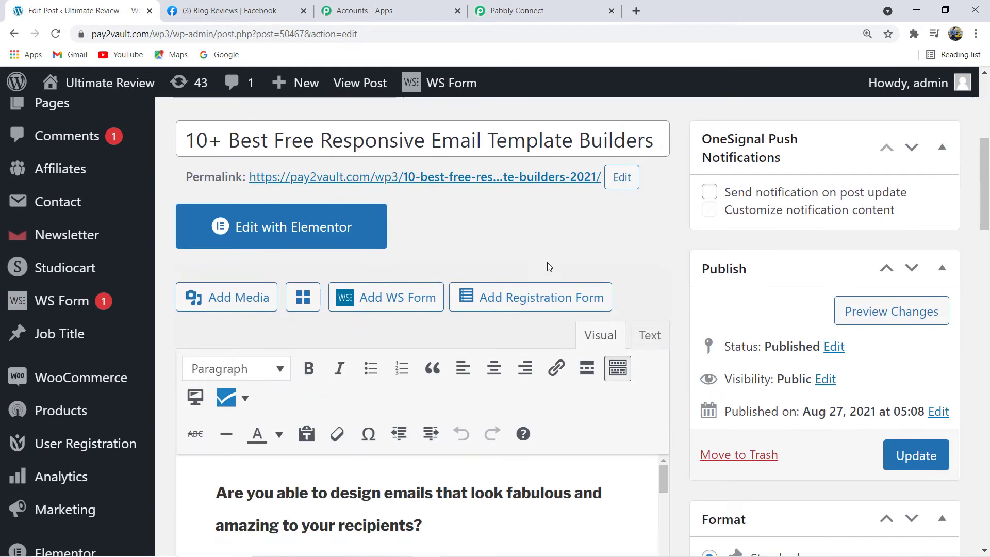
scroll(546, 263, "up", 3)
scroll(547, 267, "up", 2)
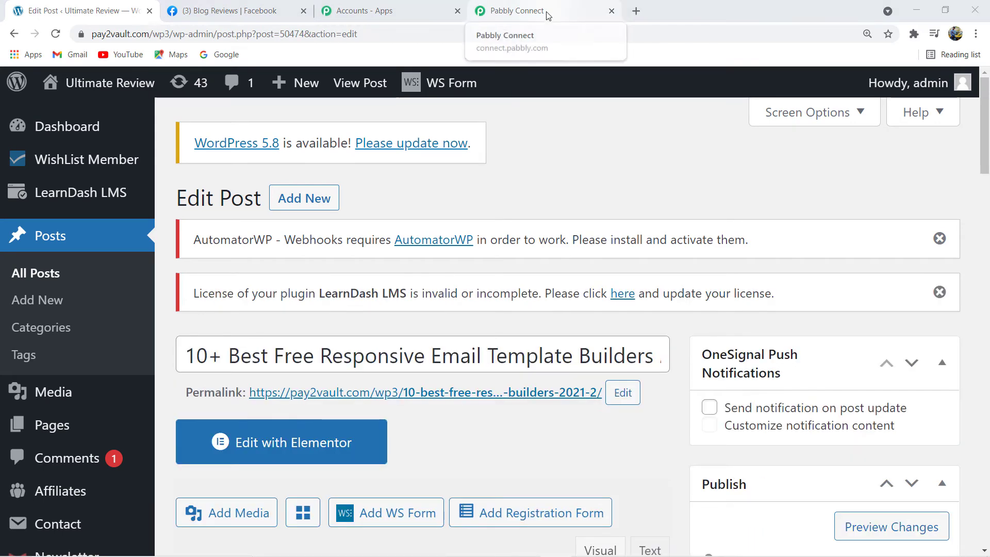
Step: Switch to Pabbly Connect and examine the post fields in the trigger's received webhook response
left_click(547, 14)
scroll(590, 224, "down", 6)
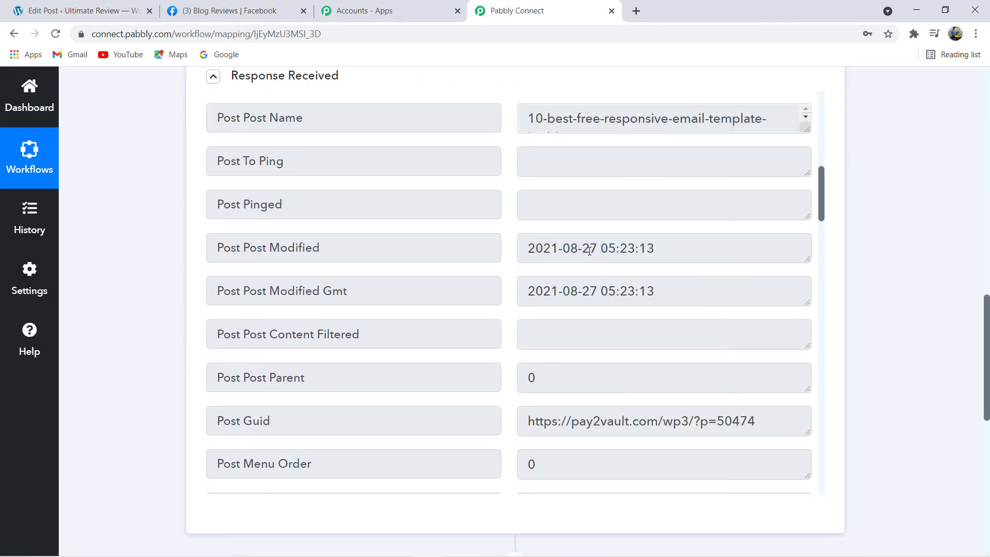
scroll(172, 209, "down", 1)
scroll(736, 252, "down", 3)
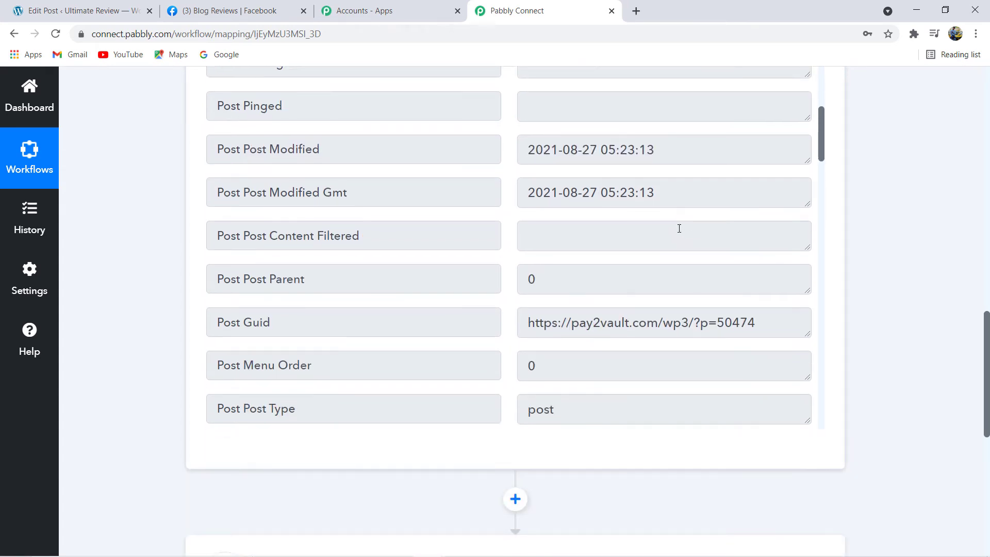
scroll(647, 241, "up", 15)
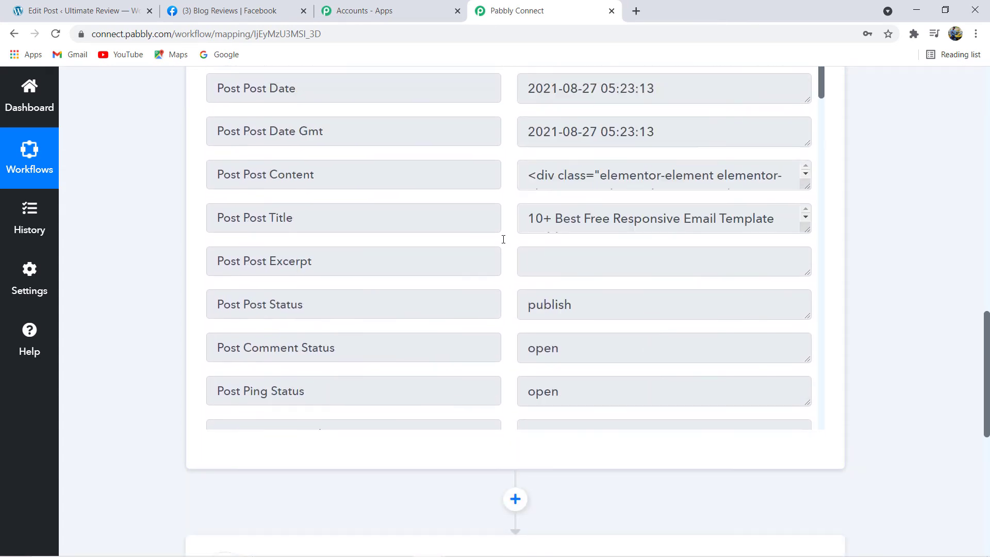
Step: Review the post details in the received webhook response and enlarge the Post Title value to show the full title
scroll(176, 235, "up", 3)
scroll(386, 368, "up", 2)
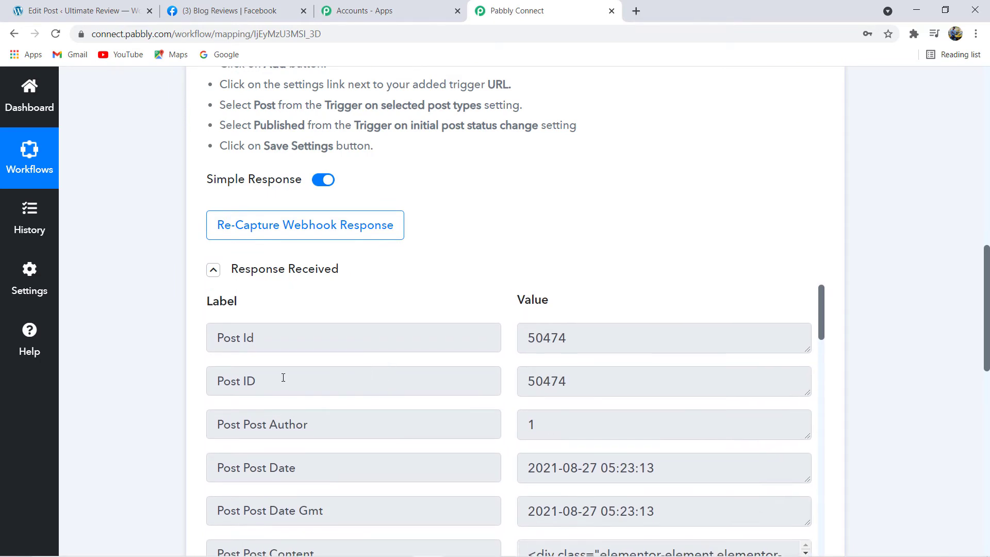
scroll(136, 362, "down", 1)
scroll(137, 362, "down", 1)
scroll(610, 281, "down", 2)
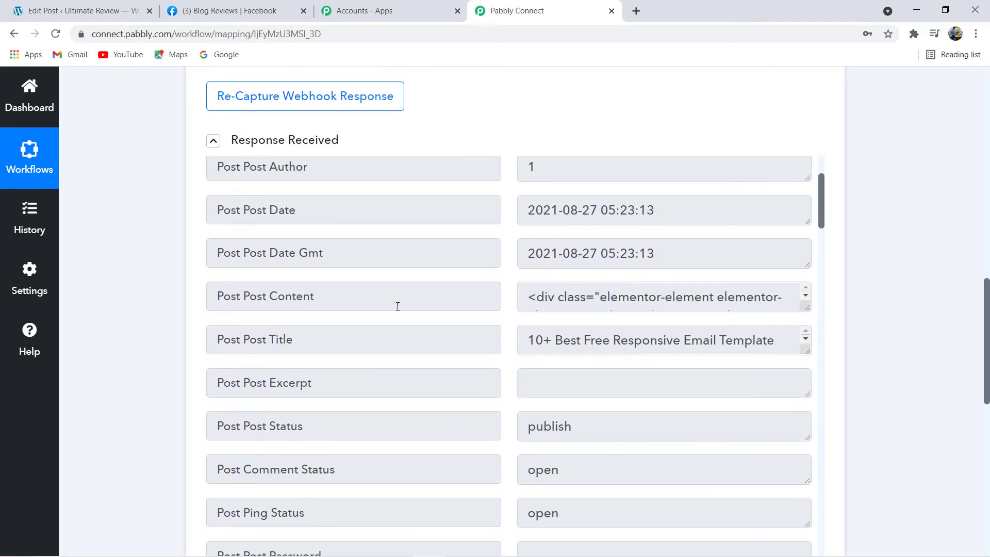
scroll(655, 299, "down", 2)
scroll(657, 336, "down", 1)
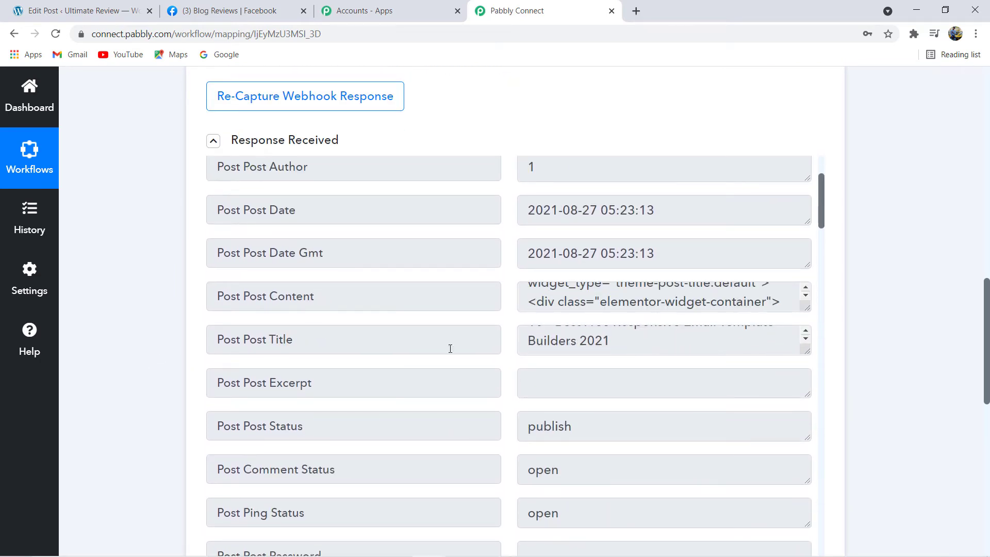
left_click_drag(812, 360, 809, 392)
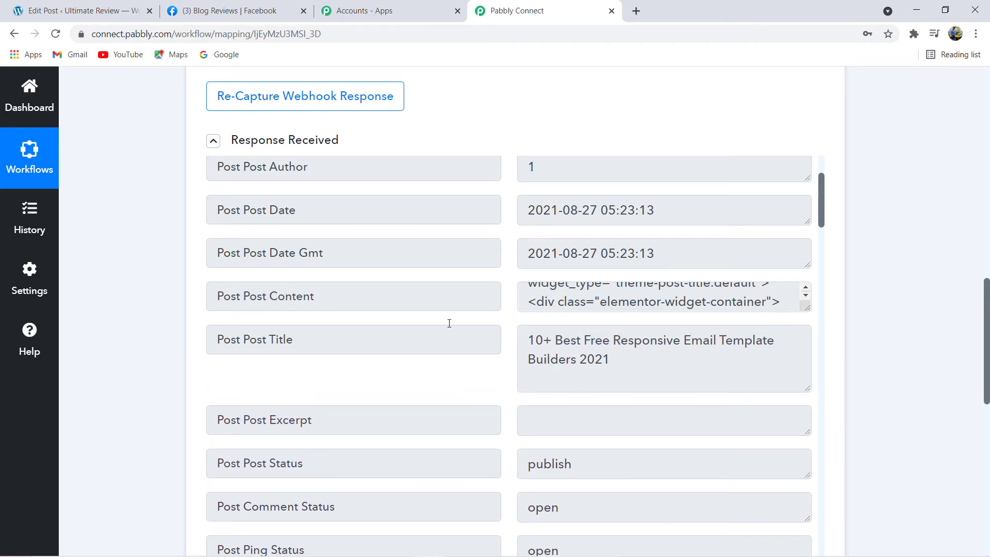
Step: Examine the remaining fields of the webhook response, including the post name, thumbnail, permalink and category taxonomy
scroll(449, 323, "down", 5)
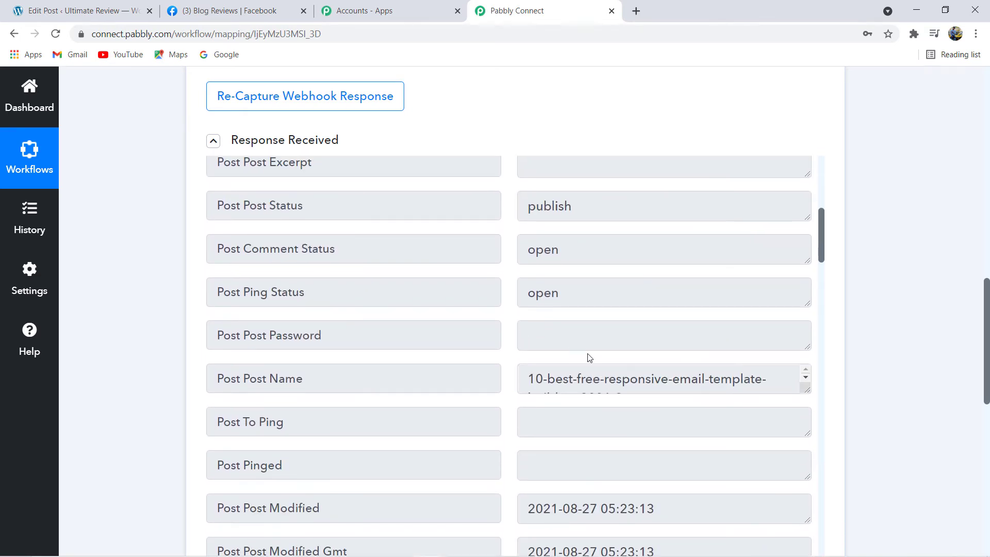
scroll(383, 379, "down", 1)
scroll(644, 333, "down", 5)
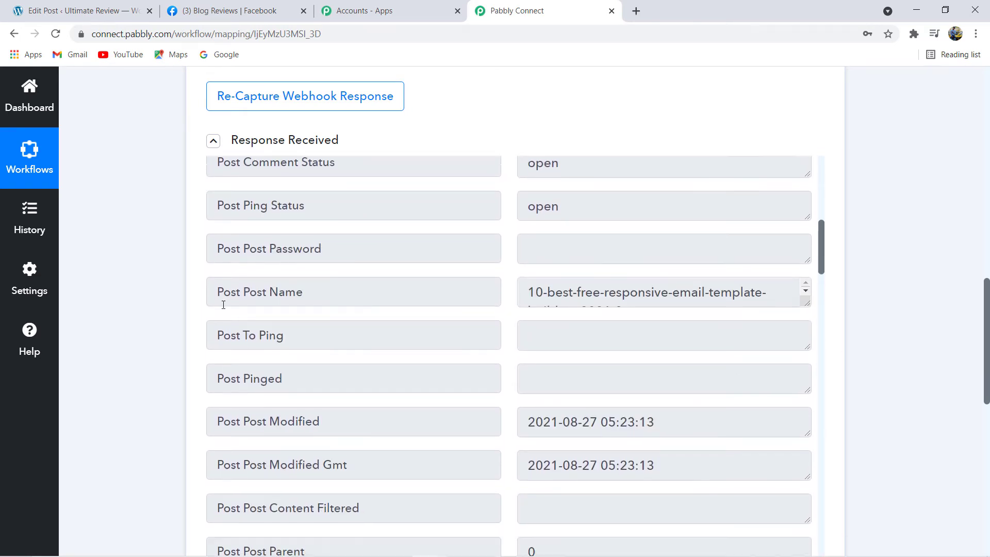
scroll(172, 309, "down", 1)
scroll(171, 309, "down", 1)
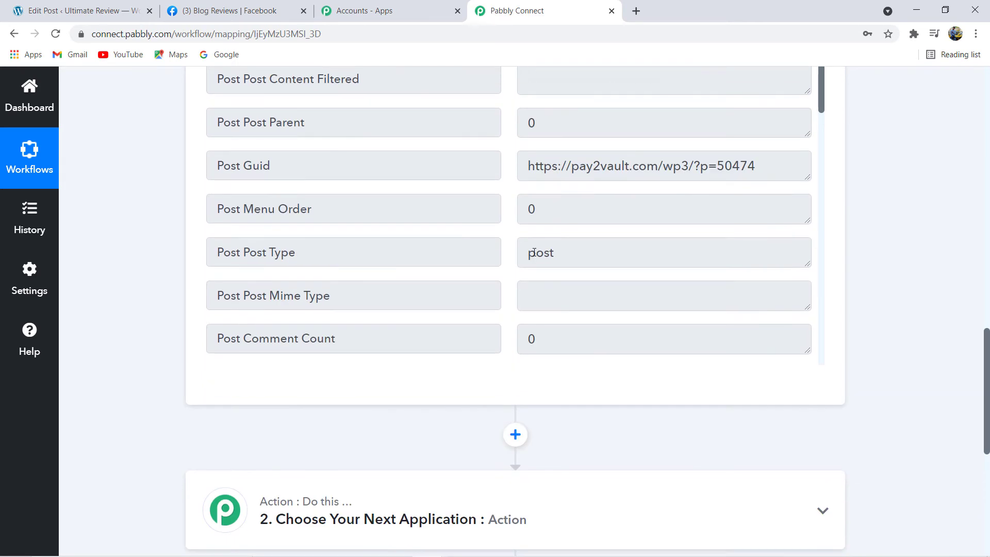
scroll(530, 250, "down", 7)
scroll(531, 251, "down", 15)
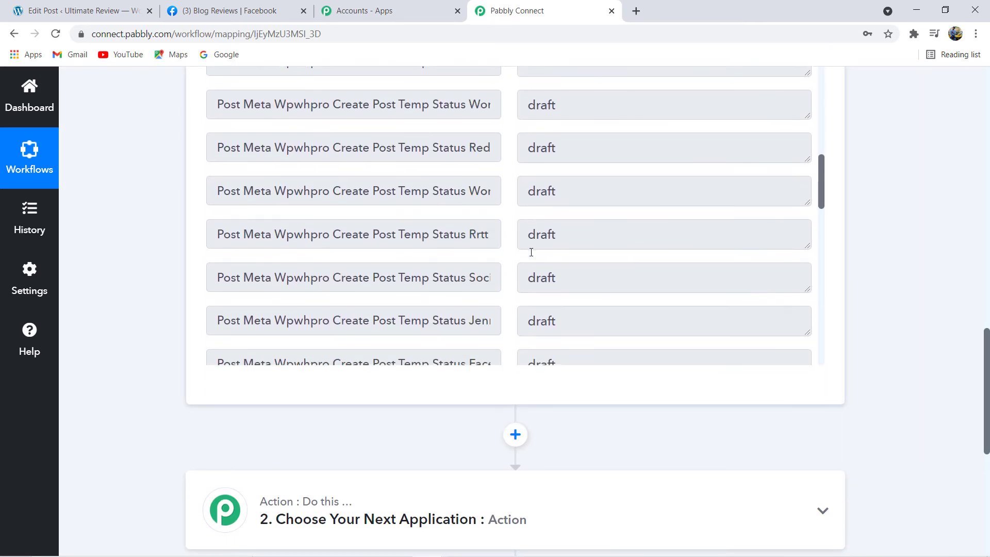
scroll(531, 260, "down", 7)
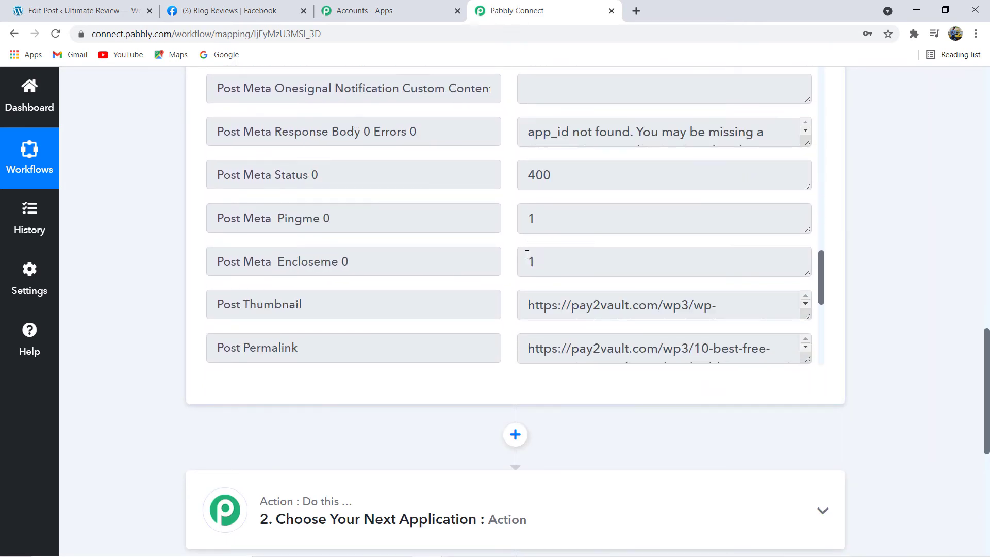
scroll(349, 227, "up", 3)
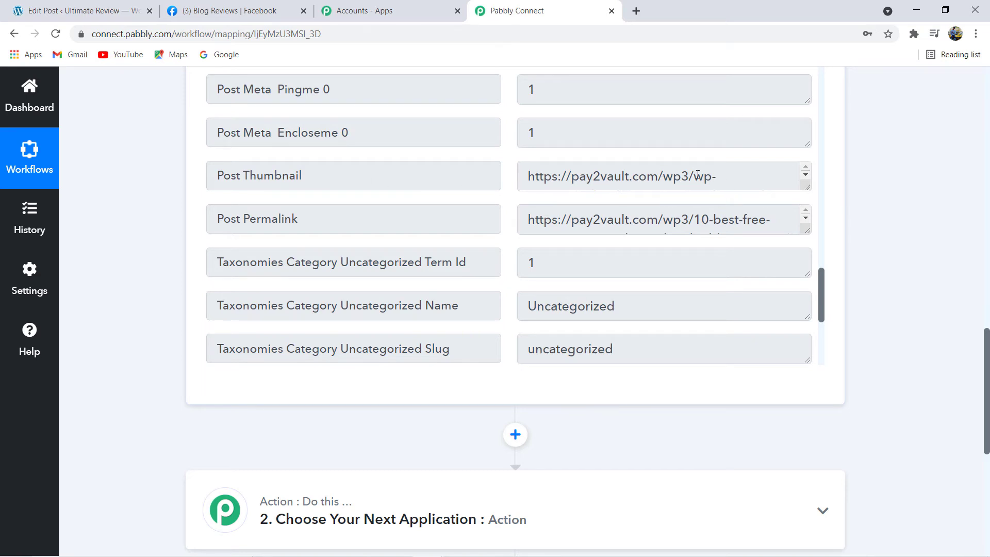
scroll(698, 174, "down", 2)
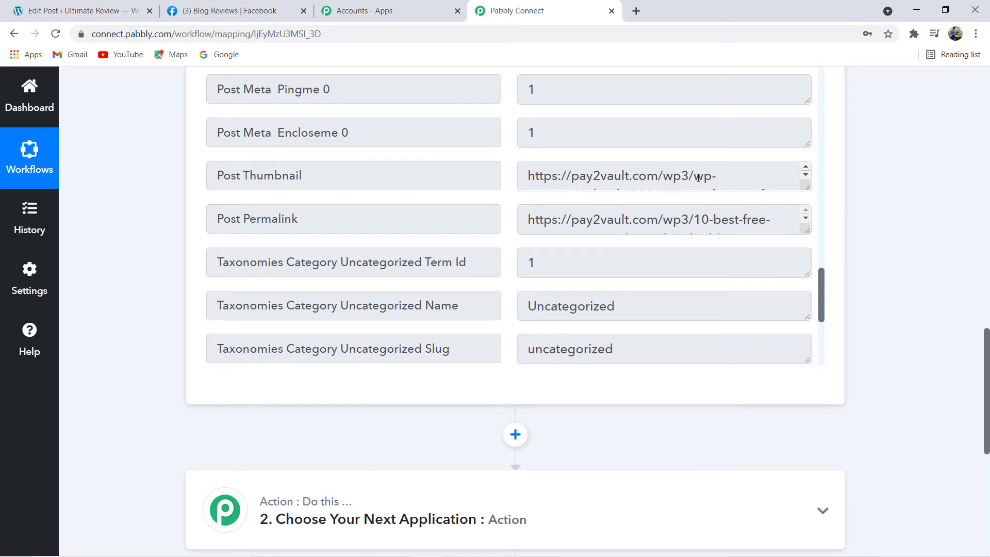
scroll(634, 268, "down", 6)
scroll(567, 274, "down", 3)
scroll(551, 277, "down", 2)
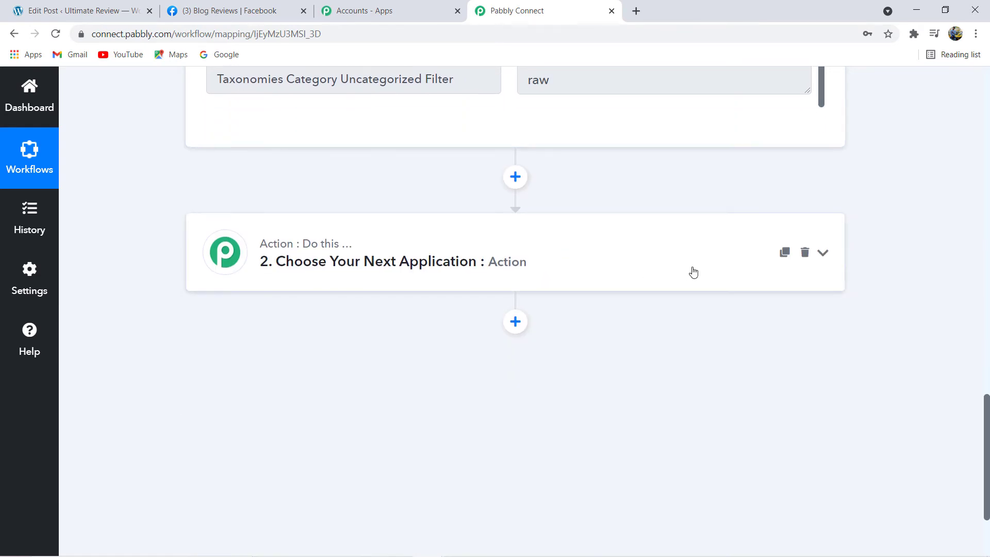
Step: Set the workflow's action step to the Facebook Pages app with the Create Page Post event
scroll(692, 271, "up", 7)
scroll(662, 202, "down", 1)
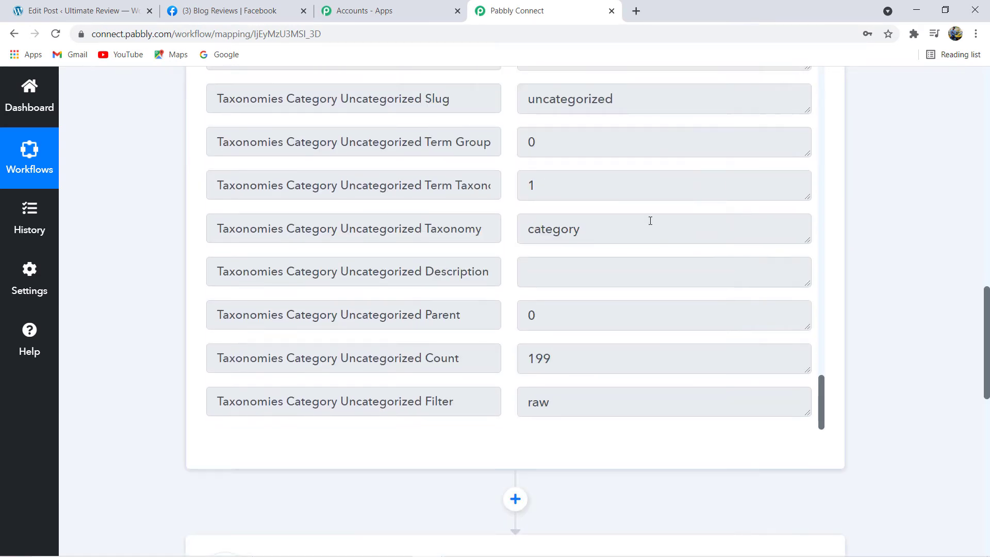
scroll(602, 233, "down", 5)
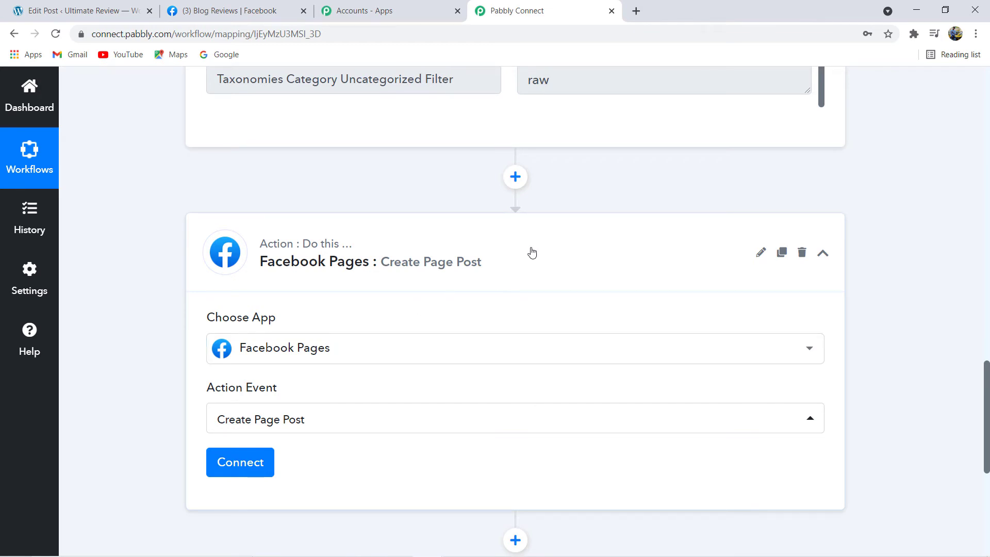
scroll(536, 254, "down", 1)
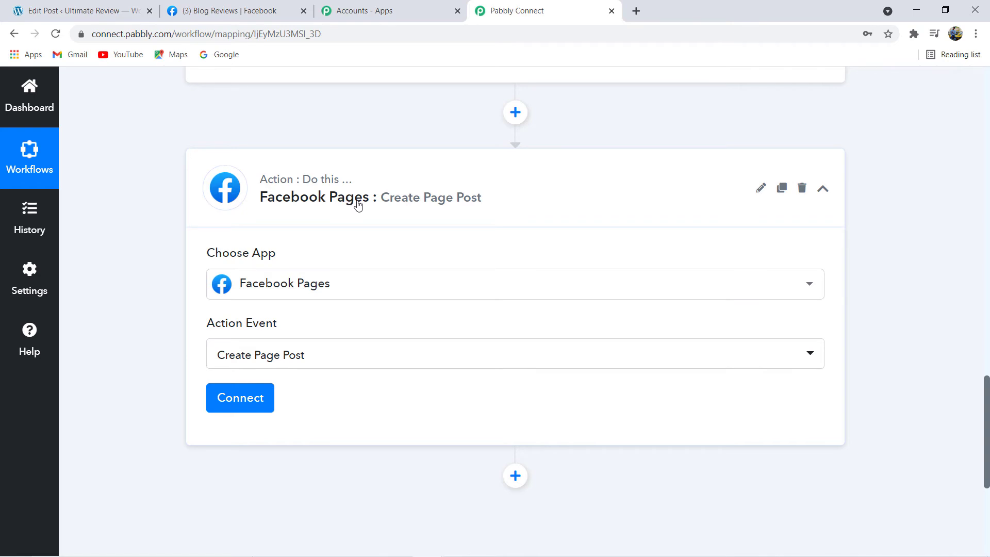
Step: Connect a Facebook Pages account to the action by adding a new connection and authenticating it
scroll(362, 214, "up", 7)
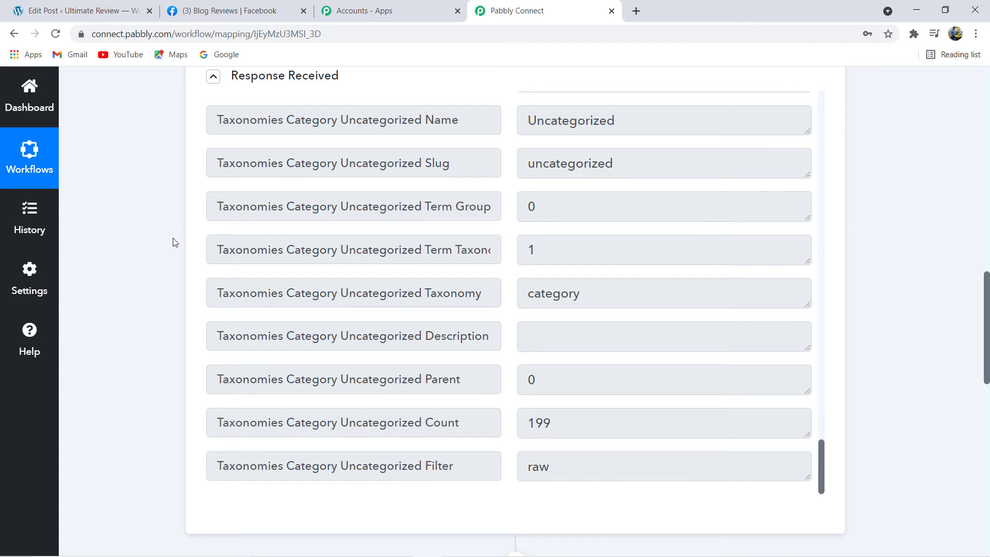
scroll(235, 272, "up", 12)
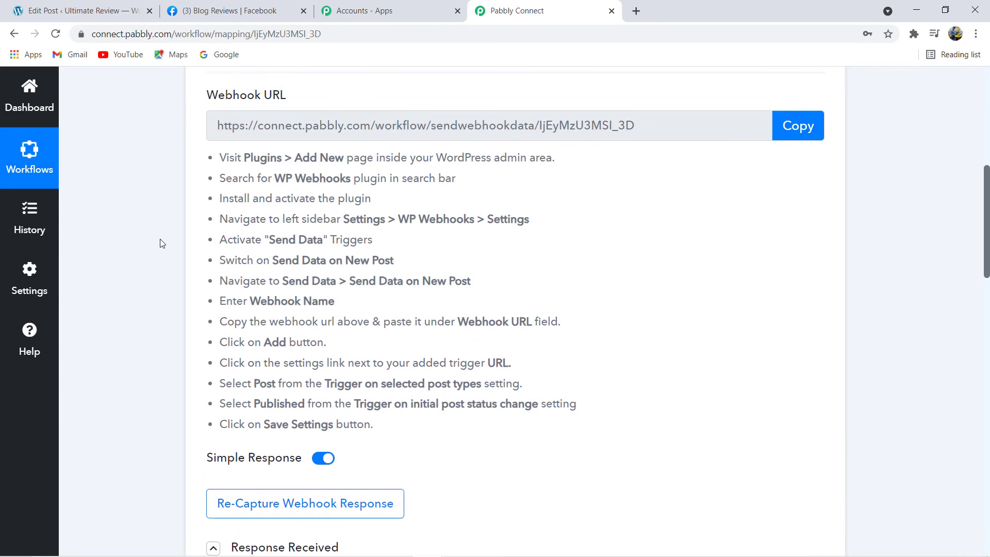
scroll(170, 289, "down", 10)
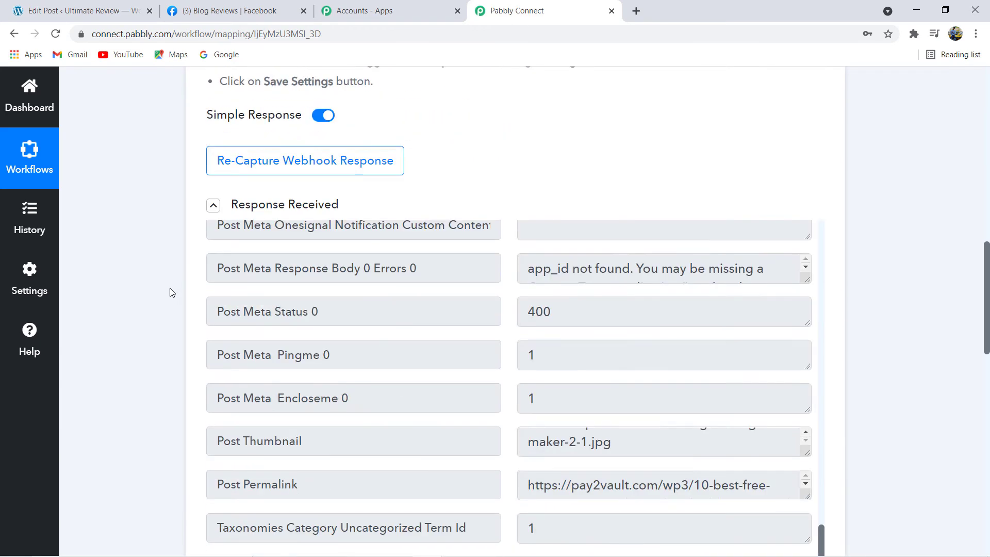
scroll(590, 259, "down", 6)
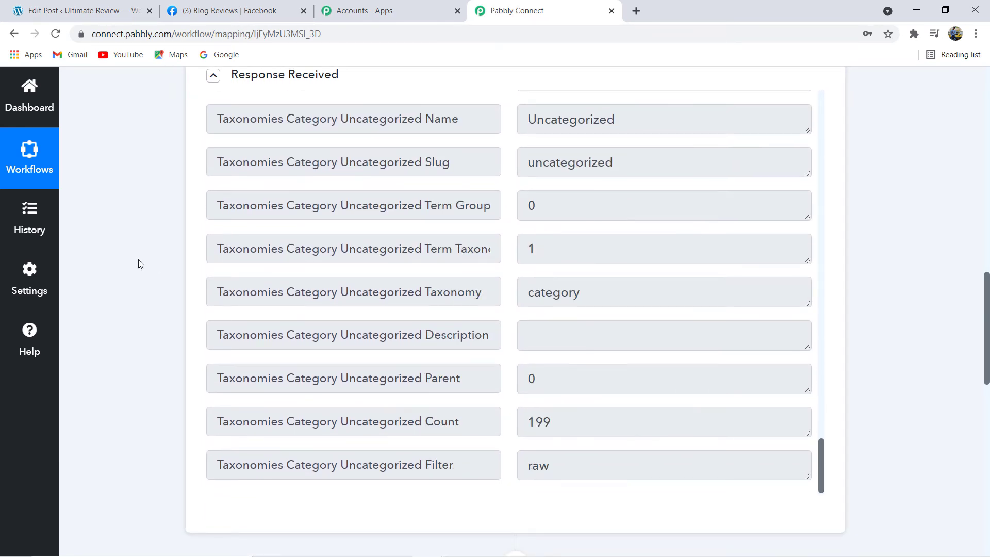
scroll(138, 264, "down", 3)
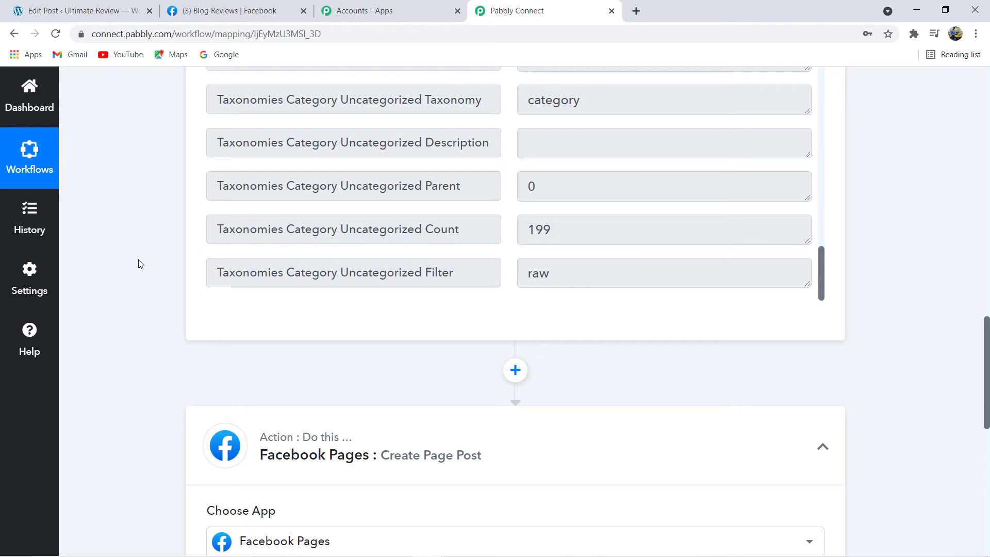
scroll(138, 264, "down", 5)
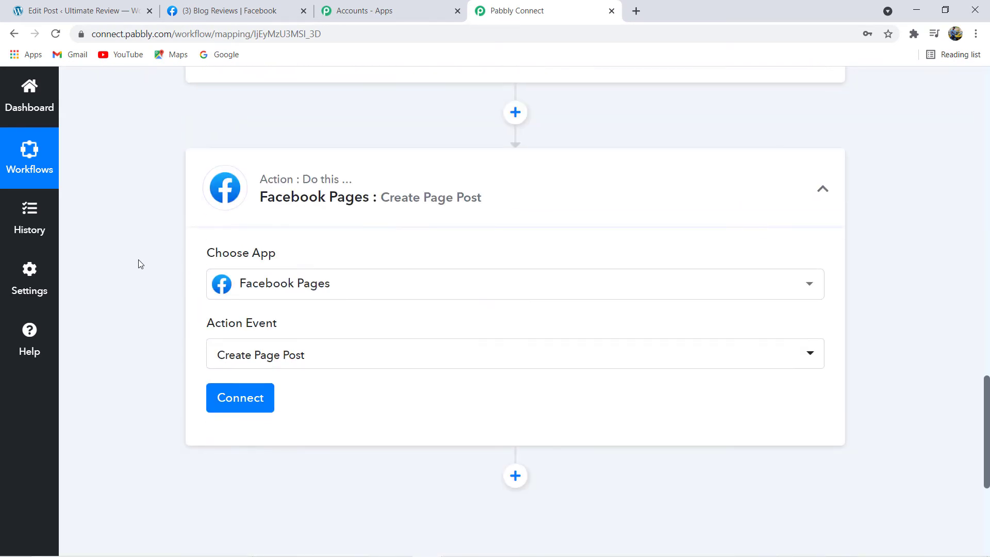
left_click(256, 407)
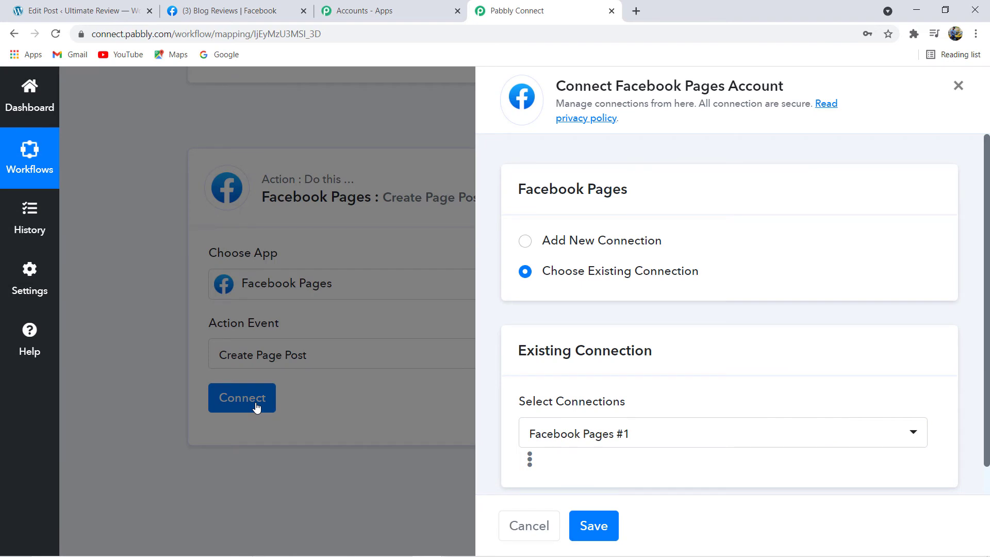
left_click(591, 246)
scroll(600, 277, "down", 1)
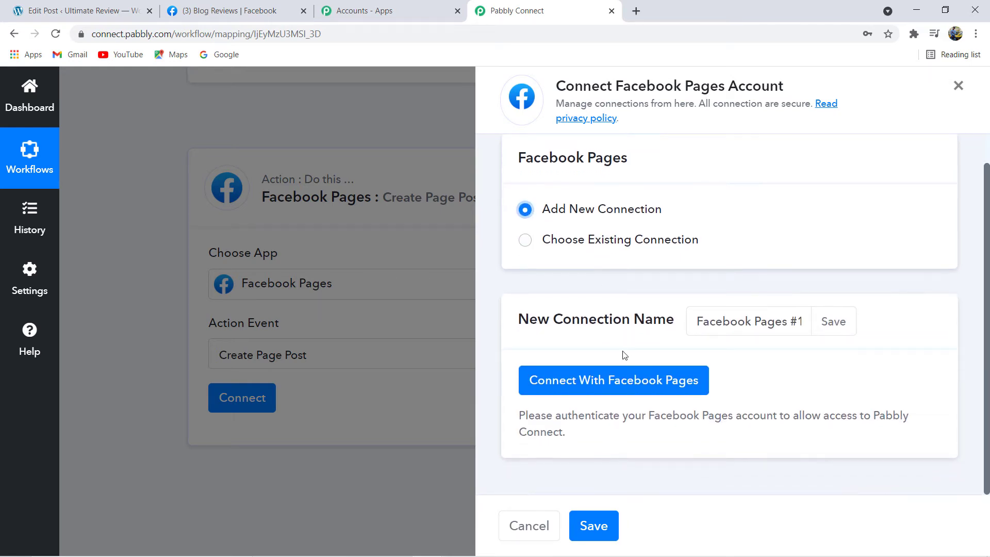
left_click(638, 384)
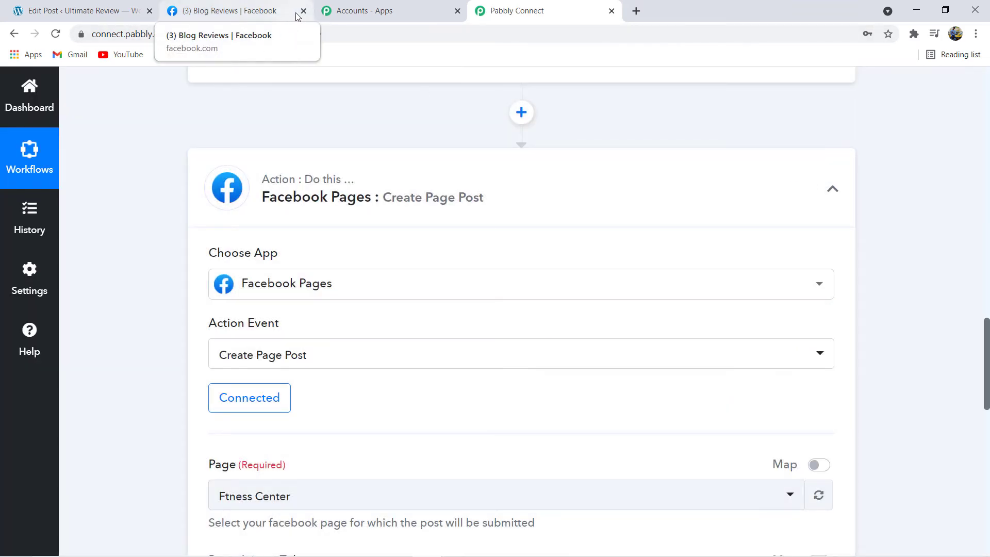
Step: Switch to Facebook to view the account's home feed, and return to the Pabbly Connect workflow
left_click(274, 13)
left_click(30, 88)
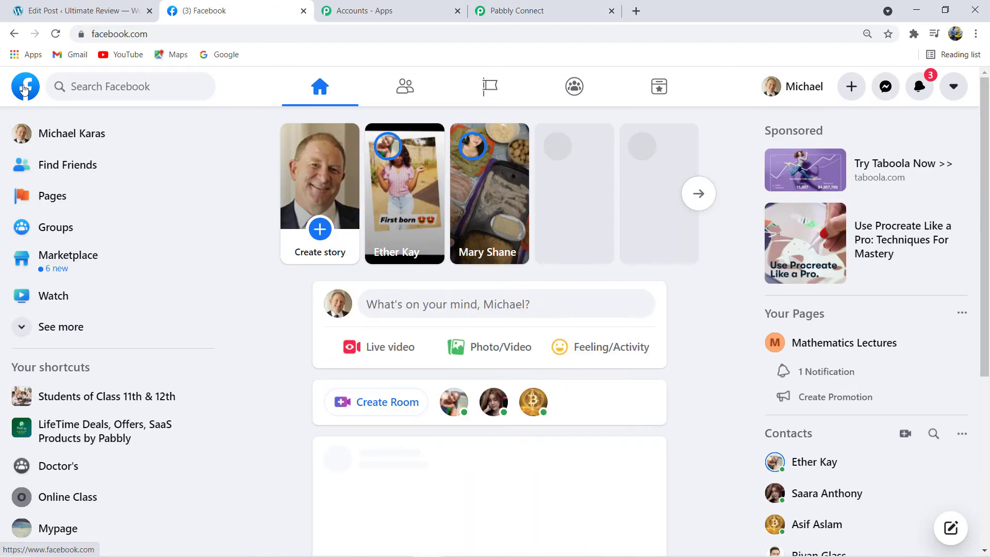
left_click(527, 10)
Step: Review the Page, Page Access Token, Message and Link URL fields of the Create Page Post action
scroll(438, 230, "down", 1)
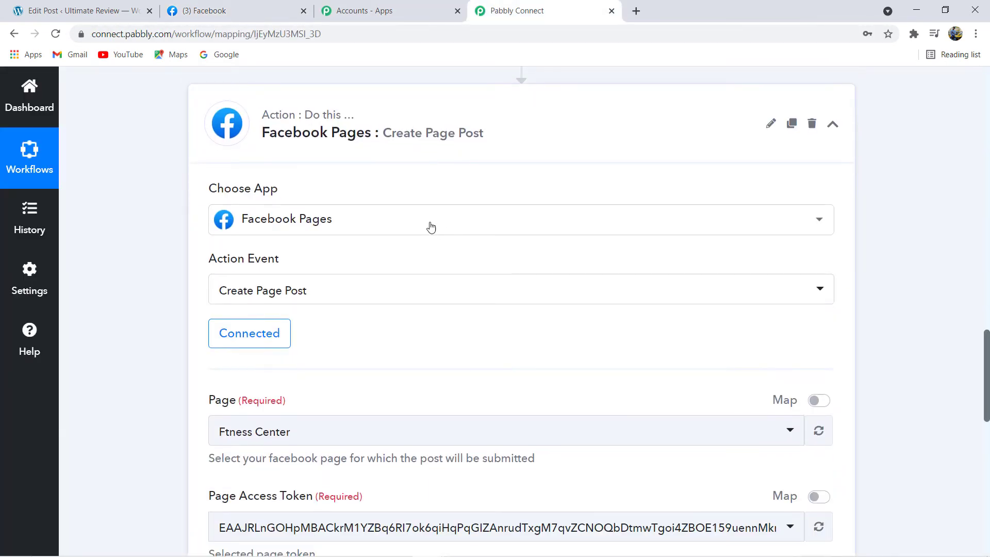
scroll(403, 294, "down", 3)
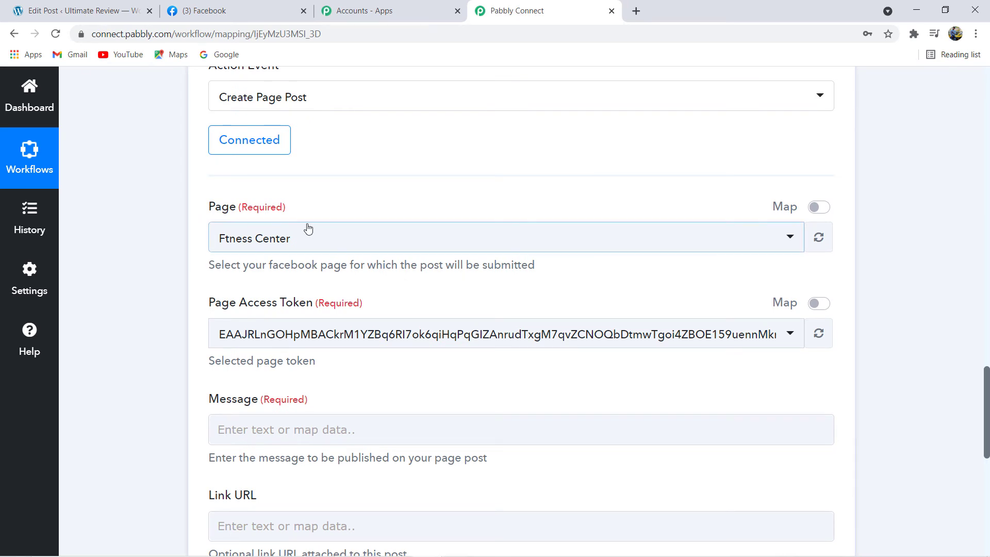
scroll(309, 238, "down", 1)
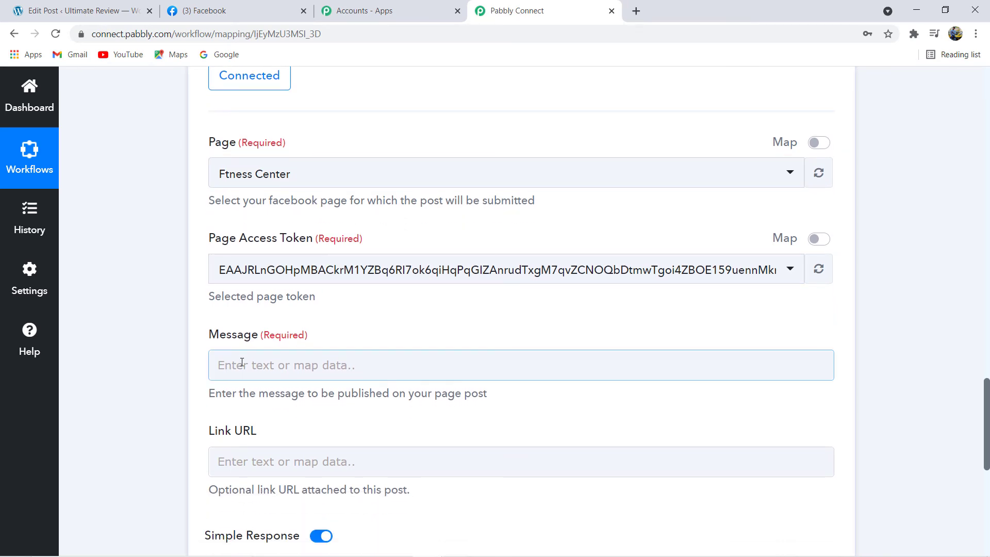
scroll(257, 309, "down", 2)
left_click(234, 341)
scroll(243, 340, "up", 3)
scroll(248, 337, "up", 1)
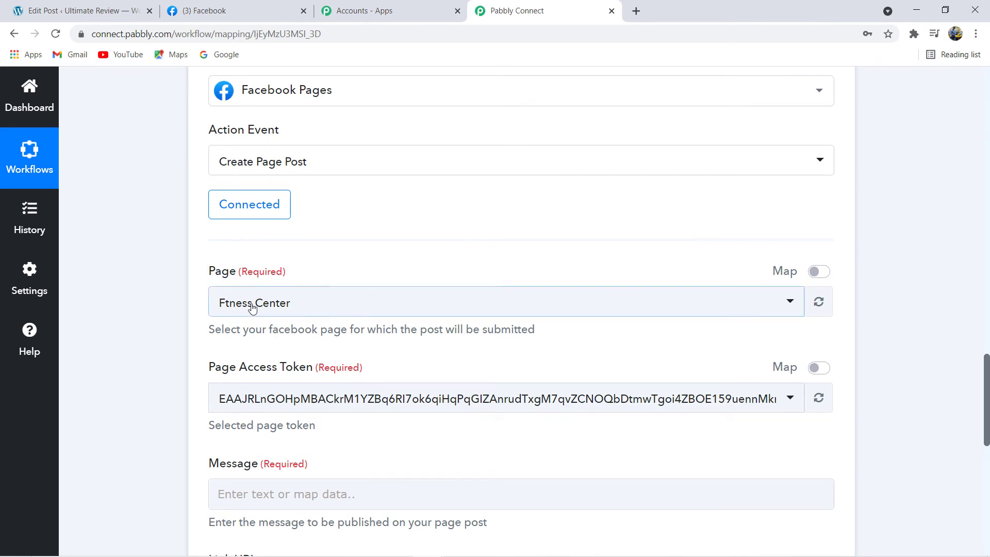
Step: Open the Page options of the Create Page Post action and look through the available Facebook pages
left_click(341, 310)
scroll(174, 324, "down", 2)
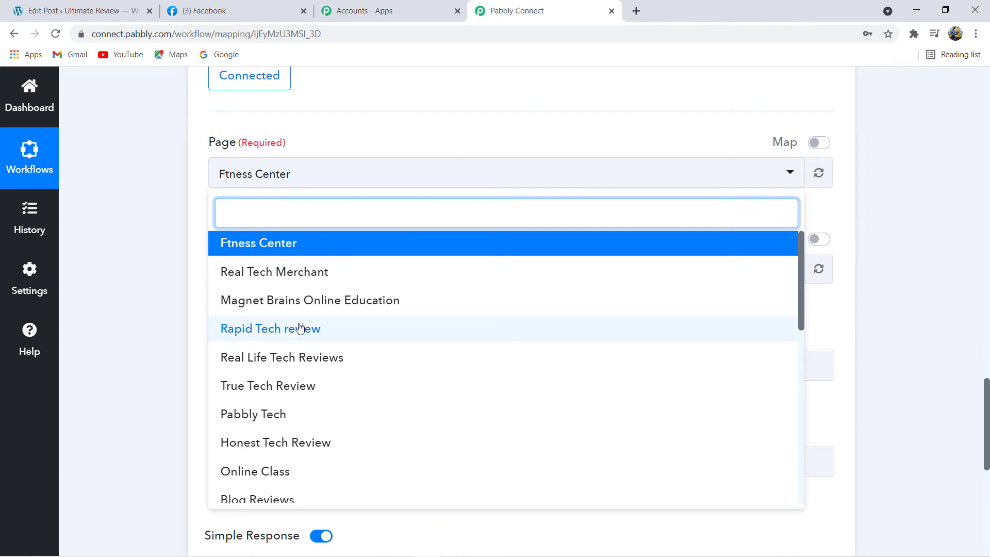
scroll(300, 326, "down", 1)
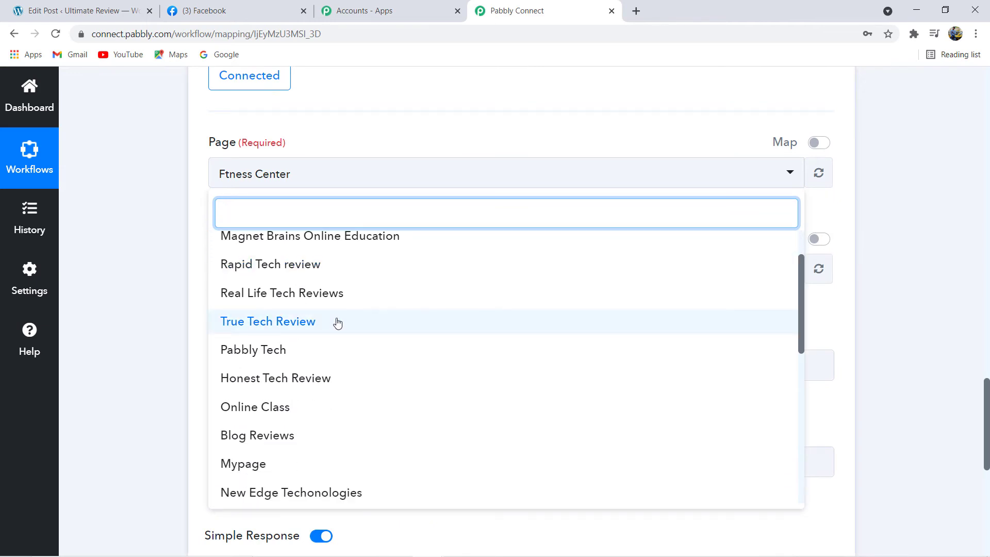
scroll(338, 322, "up", 2)
scroll(342, 320, "down", 3)
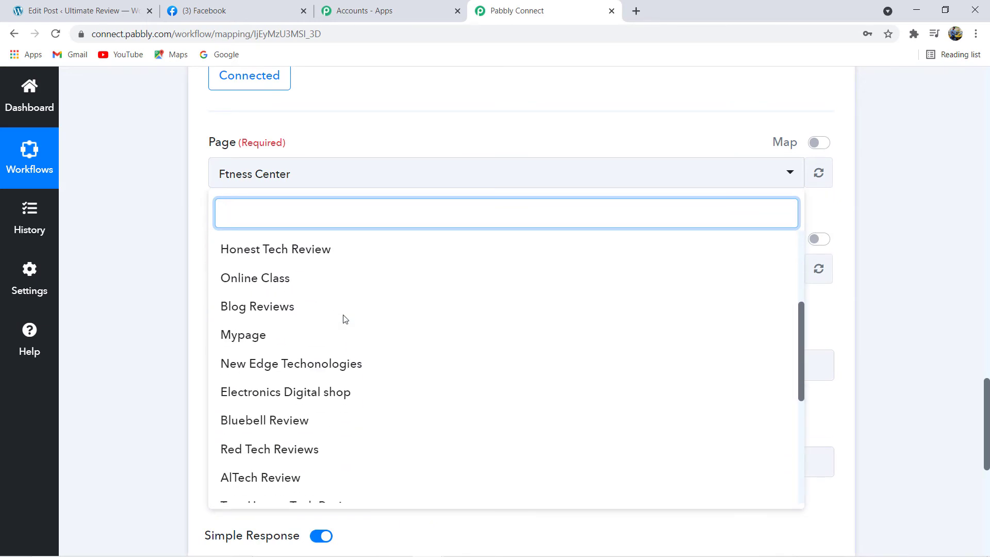
scroll(345, 318, "down", 5)
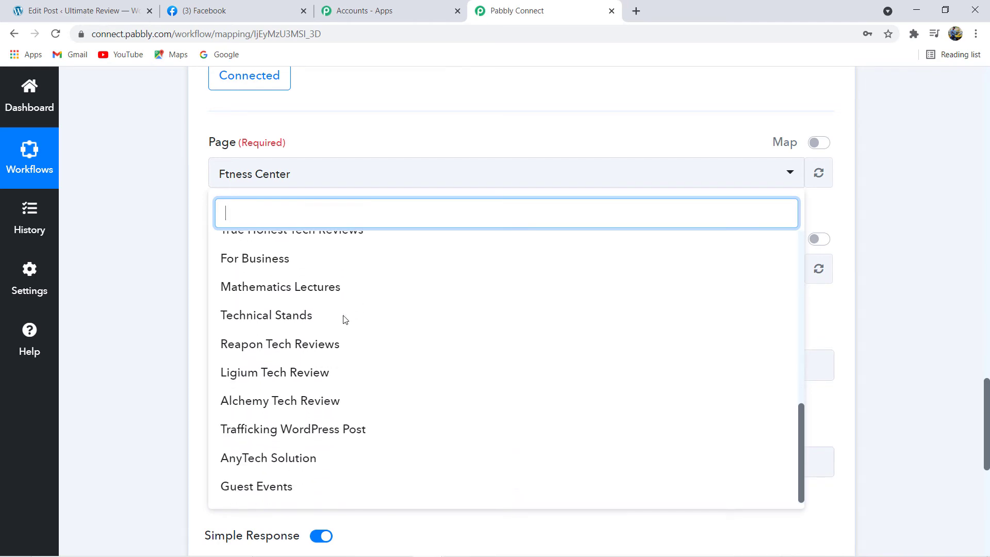
scroll(333, 444, "up", 2)
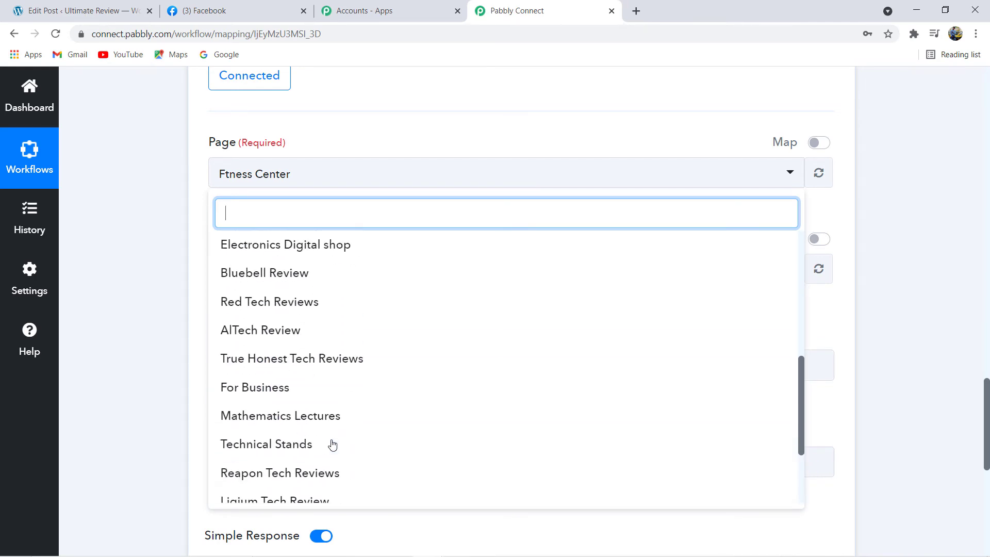
scroll(333, 444, "up", 3)
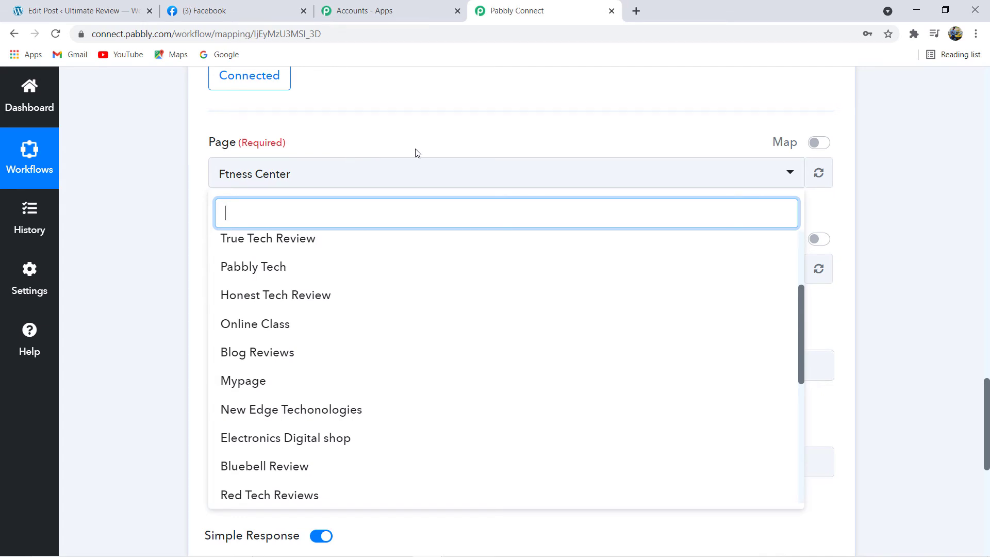
scroll(320, 308, "up", 1)
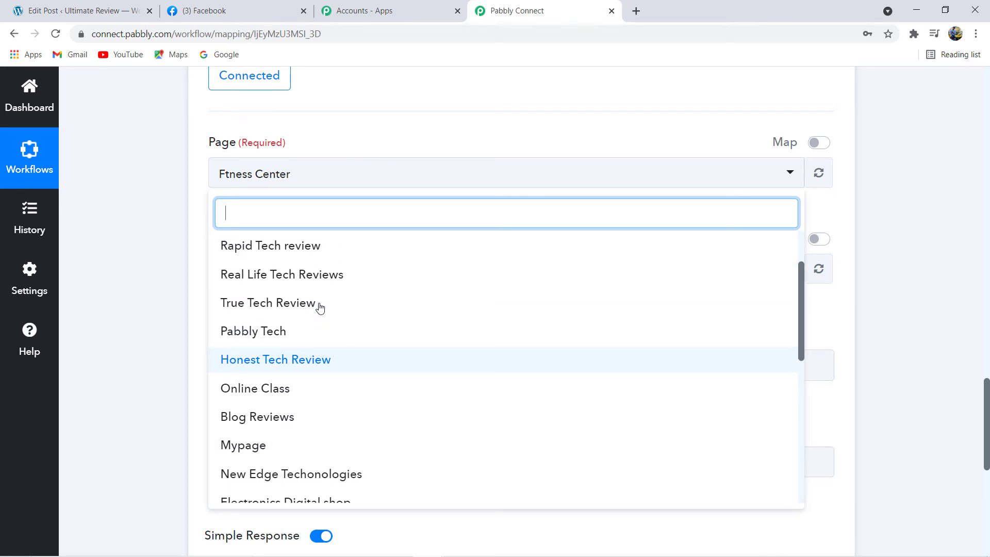
Step: Switch to Facebook, view the list of managed Pages, and compare it with the Page options in the Pabbly Connect workflow
left_click(245, 5)
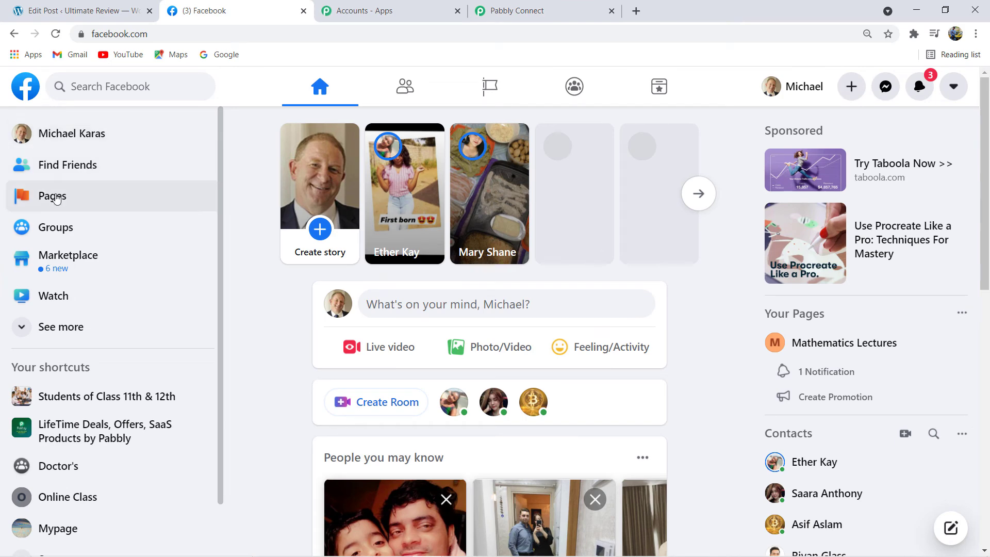
left_click(56, 197)
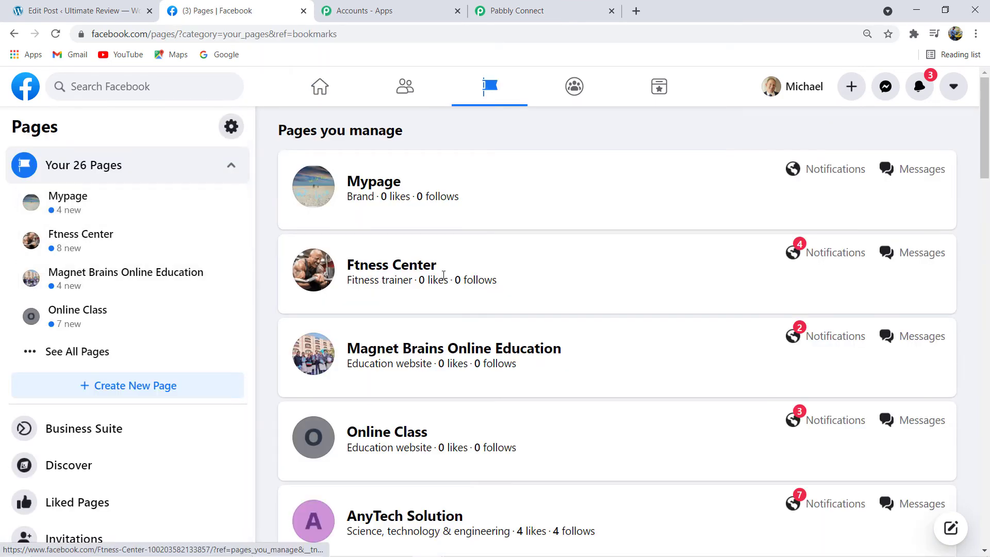
scroll(444, 275, "down", 7)
scroll(443, 275, "down", 15)
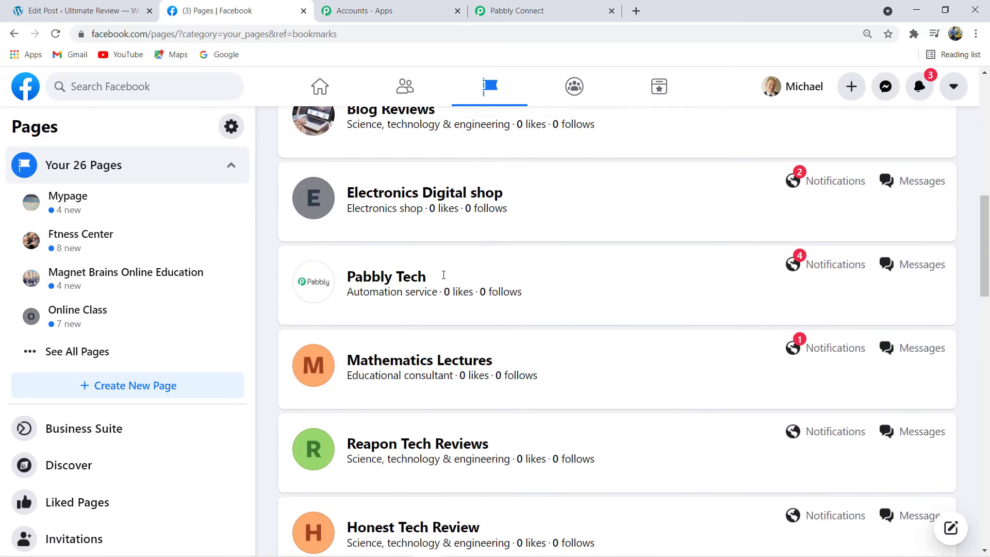
scroll(445, 278, "down", 11)
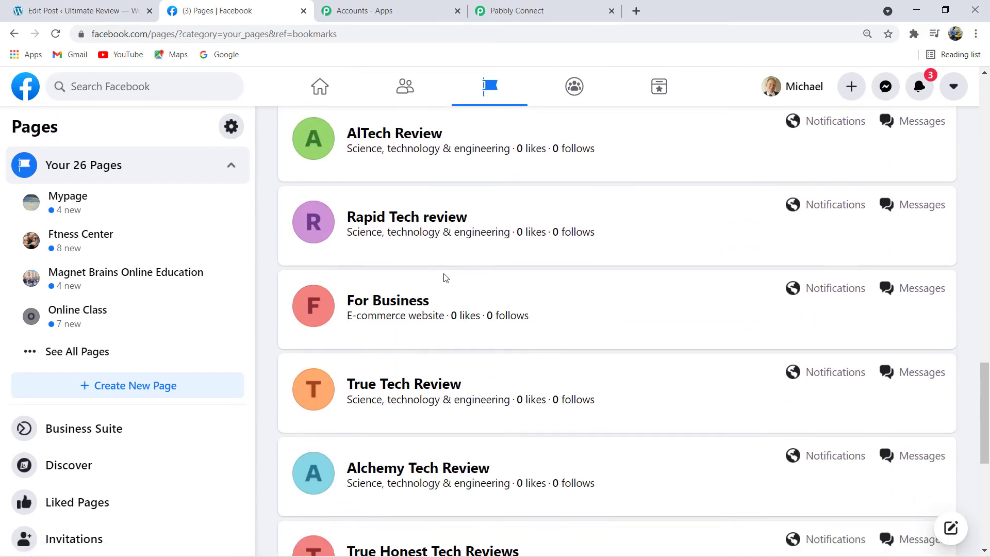
scroll(443, 289, "up", 6)
scroll(438, 336, "up", 20)
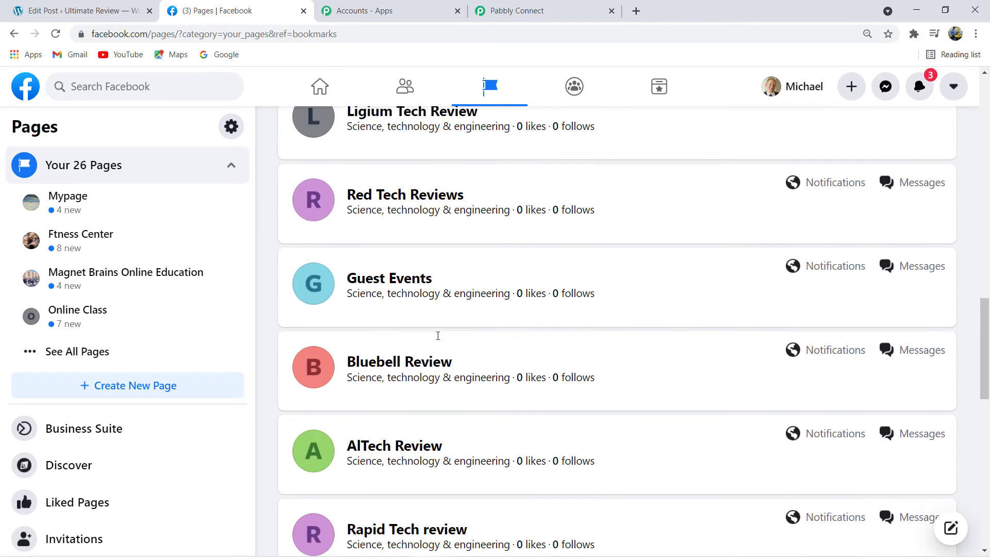
left_click(578, 11)
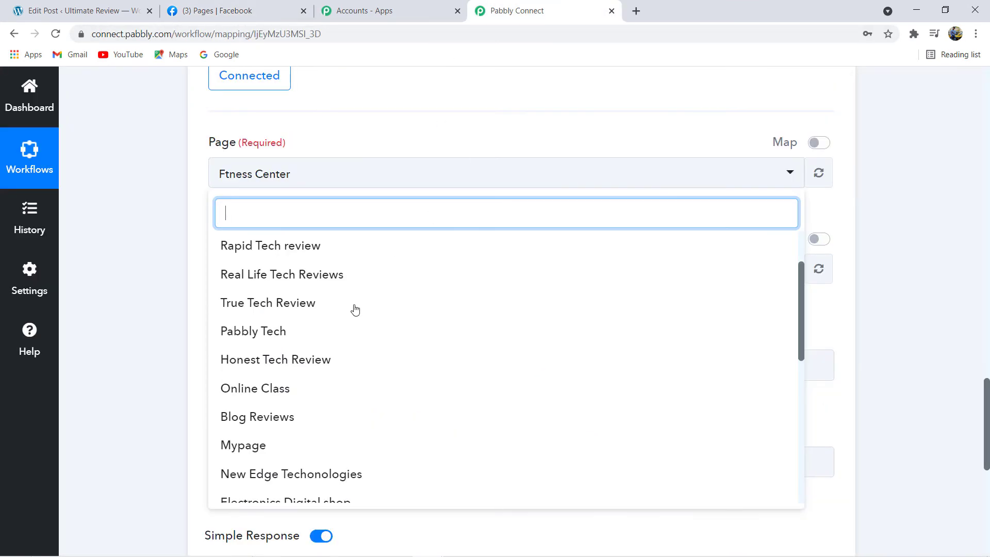
scroll(347, 318, "down", 4)
scroll(336, 369, "down", 3)
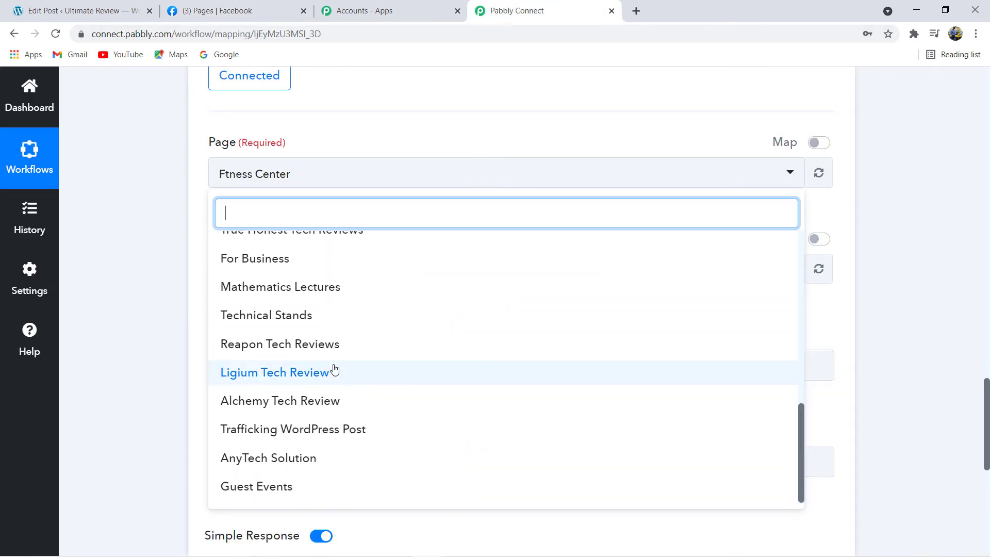
scroll(335, 370, "up", 7)
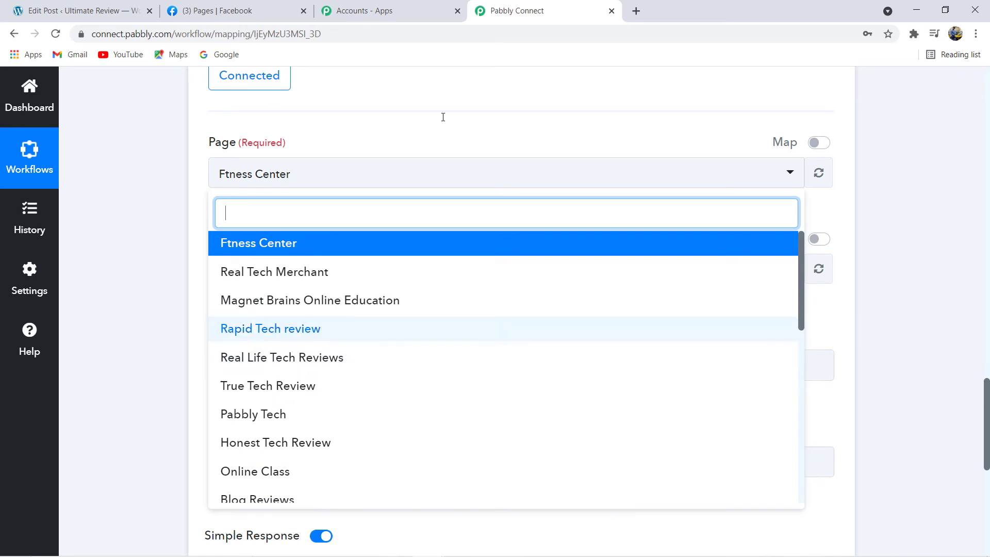
Step: Switch to Facebook, open the Blog Reviews page and look over its existing posts
left_click(229, 11)
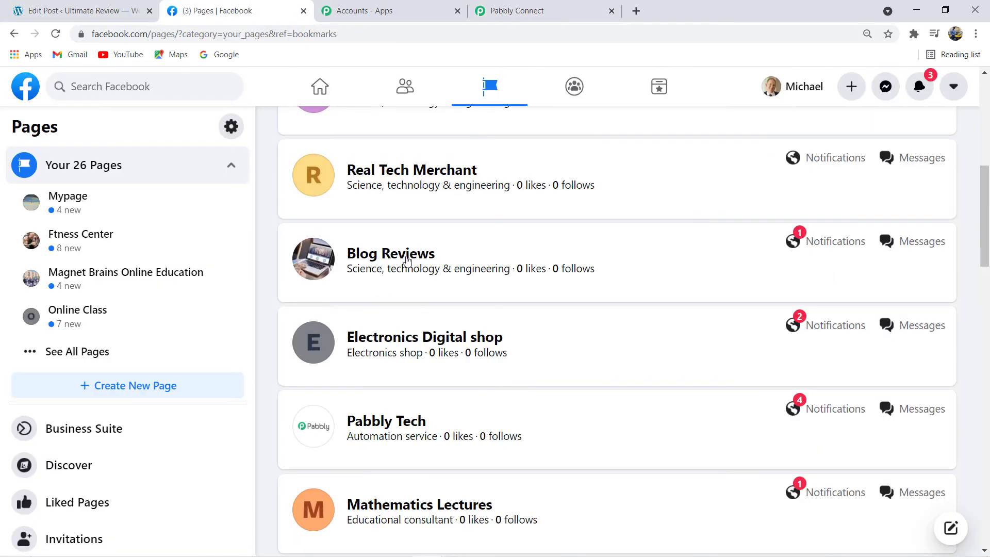
left_click(410, 255)
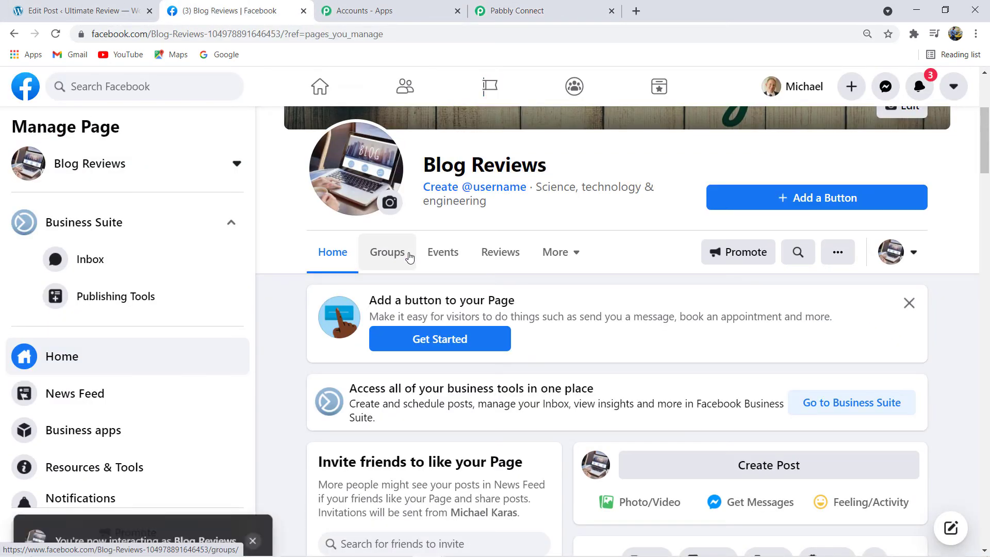
scroll(597, 276, "down", 5)
scroll(664, 308, "up", 3)
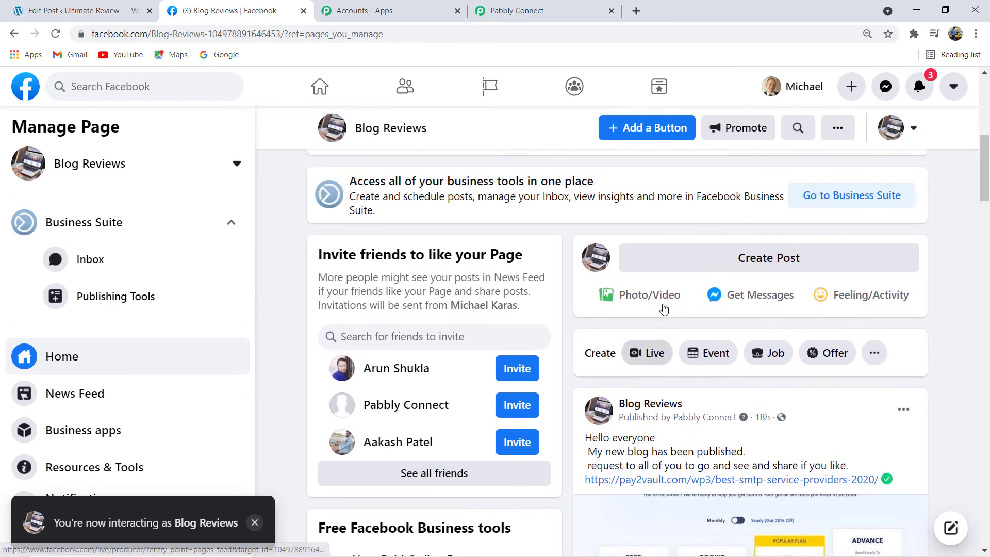
scroll(663, 307, "down", 4)
scroll(704, 317, "up", 10)
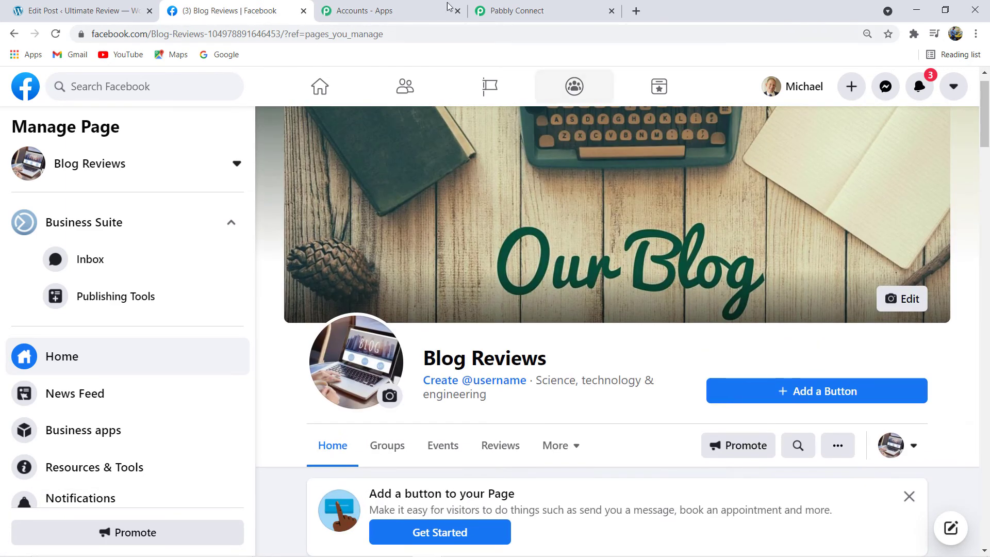
Step: Return to the Pabbly Connect workflow and set the action's Page to Blog Reviews
left_click(564, 8)
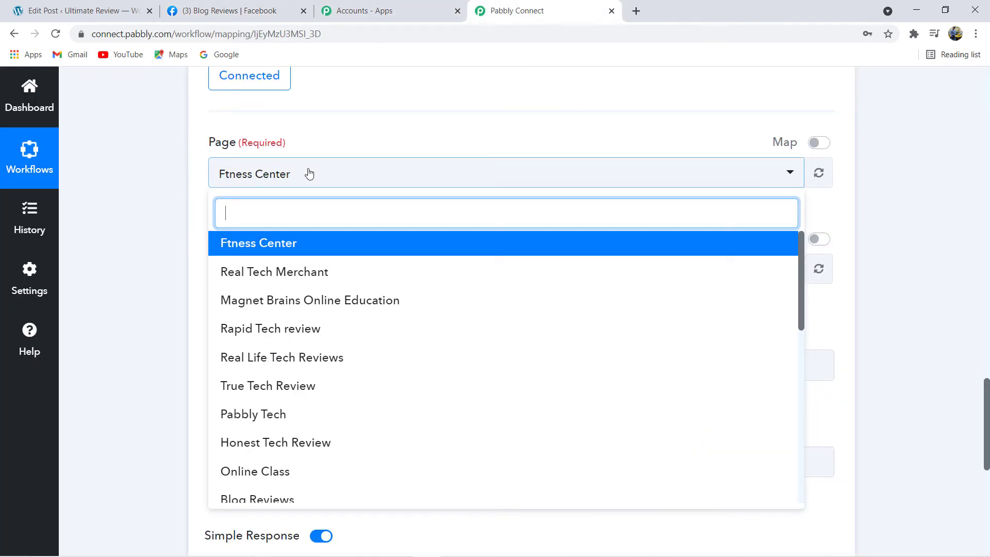
scroll(267, 308, "down", 4)
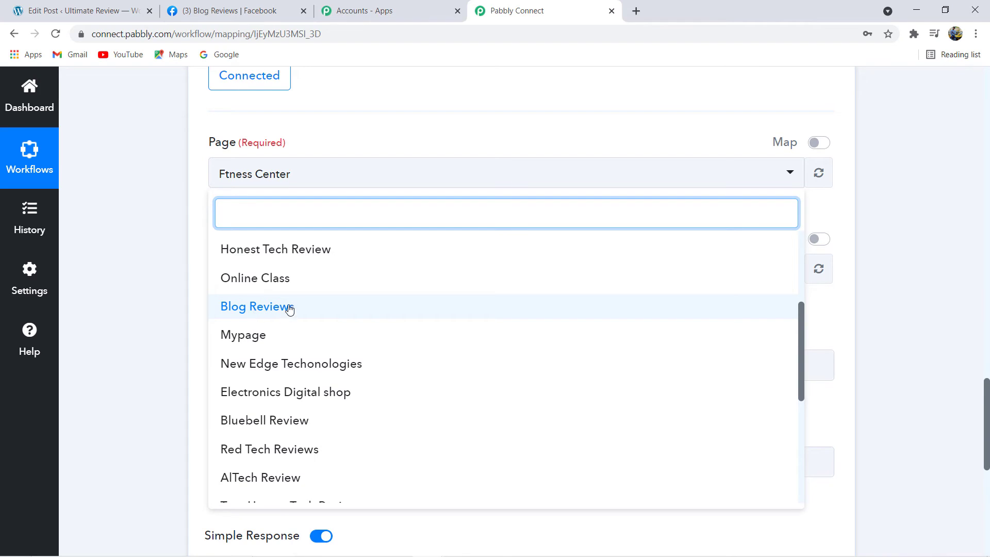
left_click(287, 310)
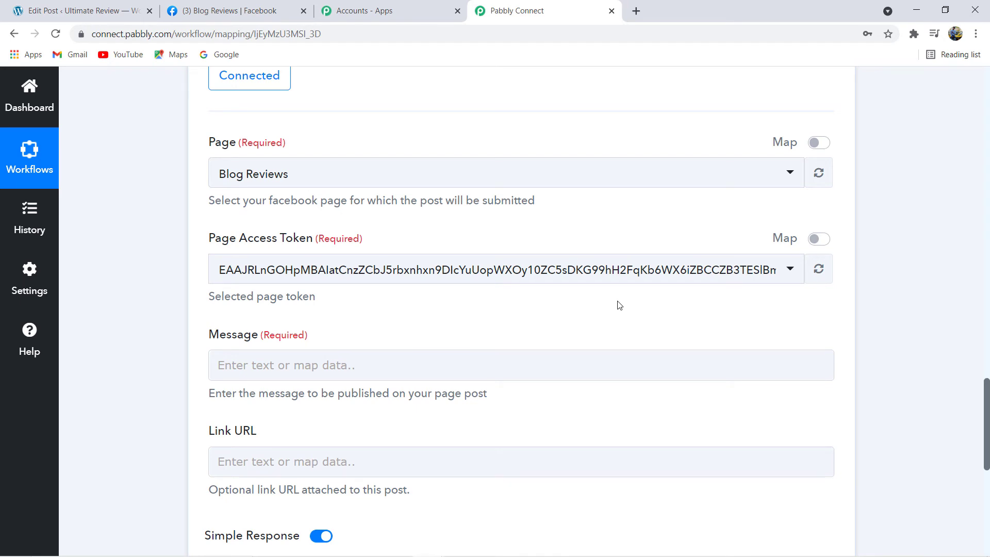
Step: Open the Message field's mapping data and look through the values from WordPress: New Post Published
scroll(619, 305, "down", 3)
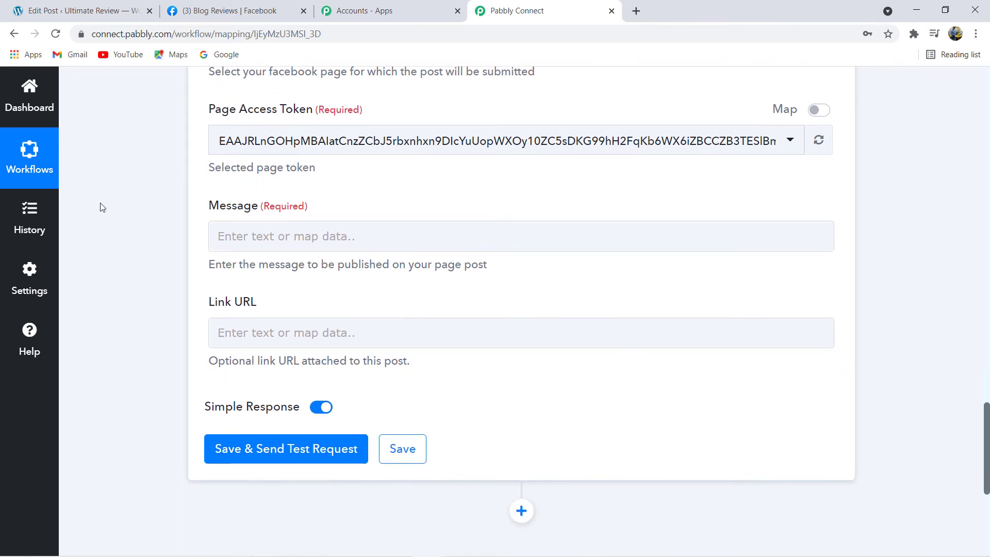
left_click(311, 235)
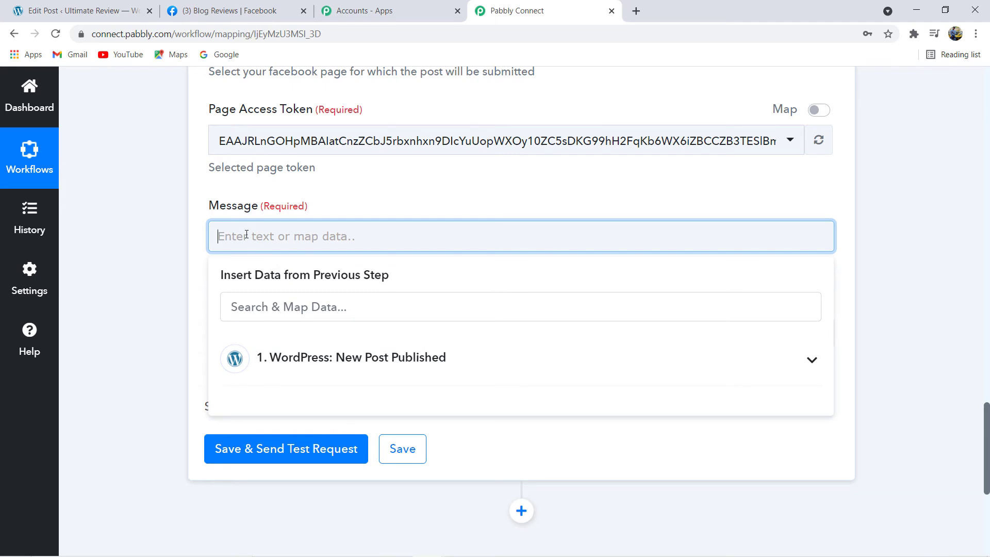
left_click(356, 360)
scroll(146, 326, "down", 2)
scroll(368, 347, "down", 7)
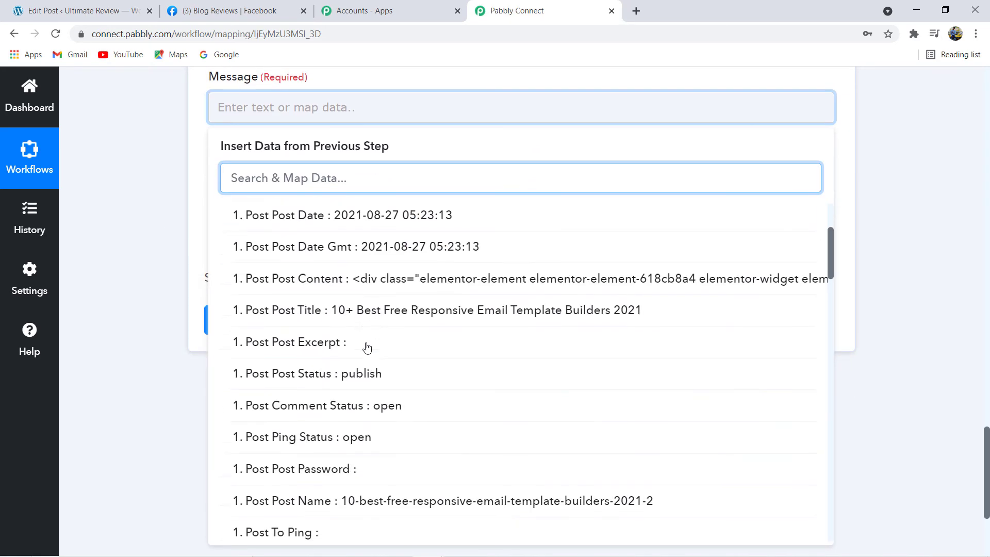
scroll(367, 347, "down", 15)
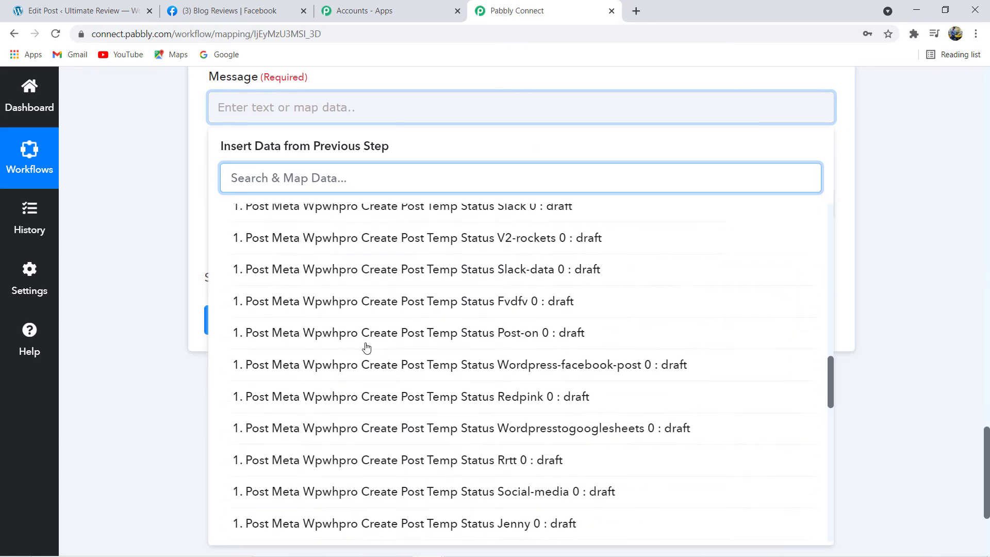
scroll(366, 347, "down", 11)
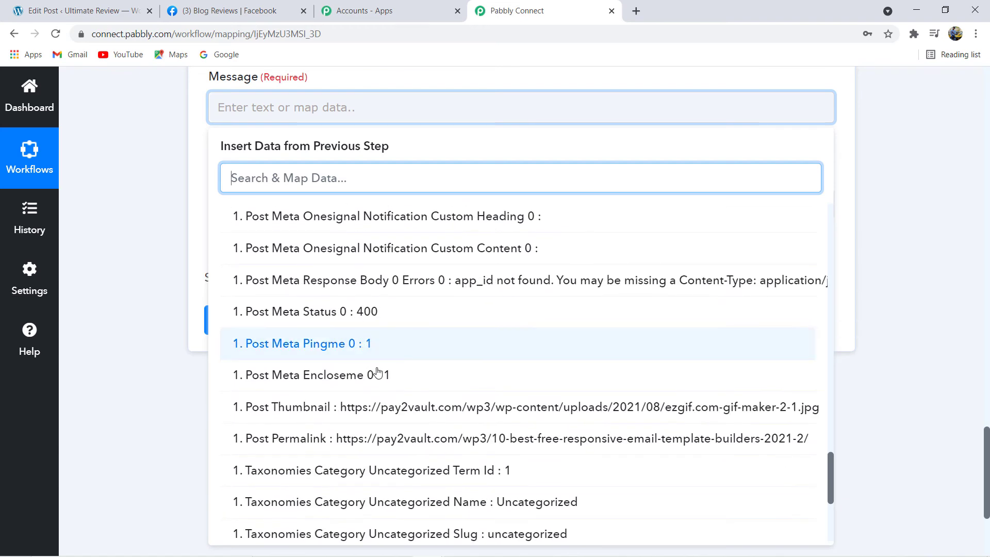
scroll(382, 374, "down", 2)
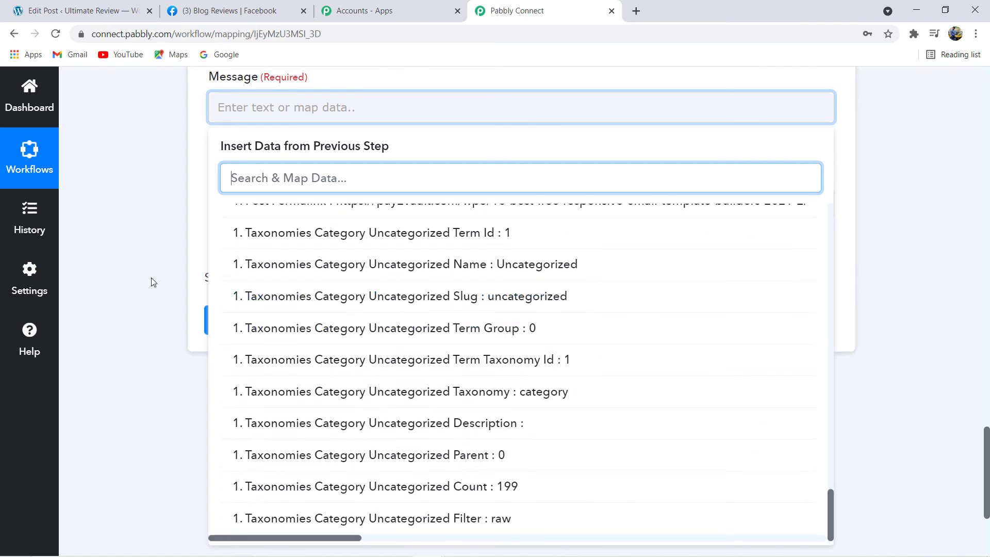
Step: Examine the post fields in the WordPress trigger's received response, and close the mapping list back at the empty Message field
scroll(152, 281, "up", 12)
scroll(152, 281, "up", 5)
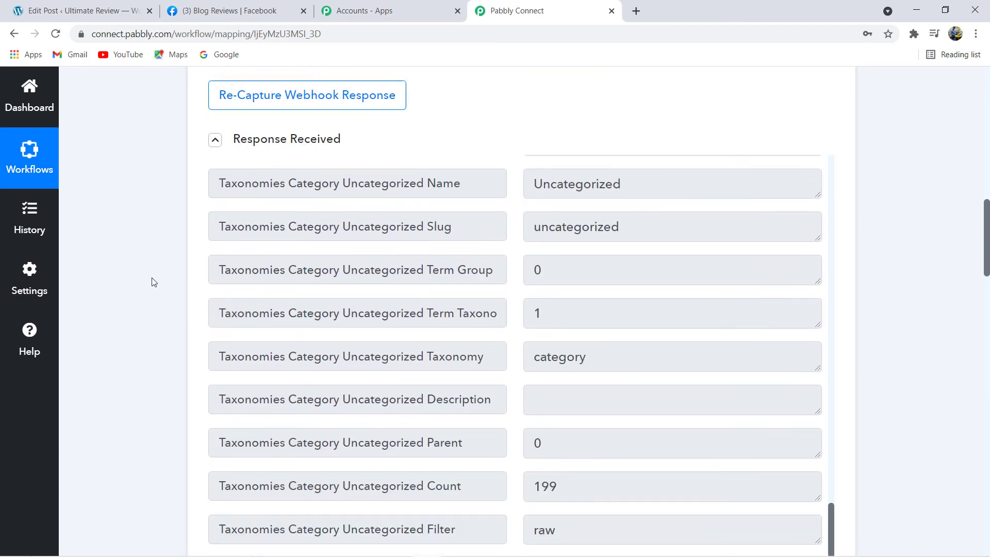
scroll(526, 408, "up", 5)
scroll(569, 407, "up", 3)
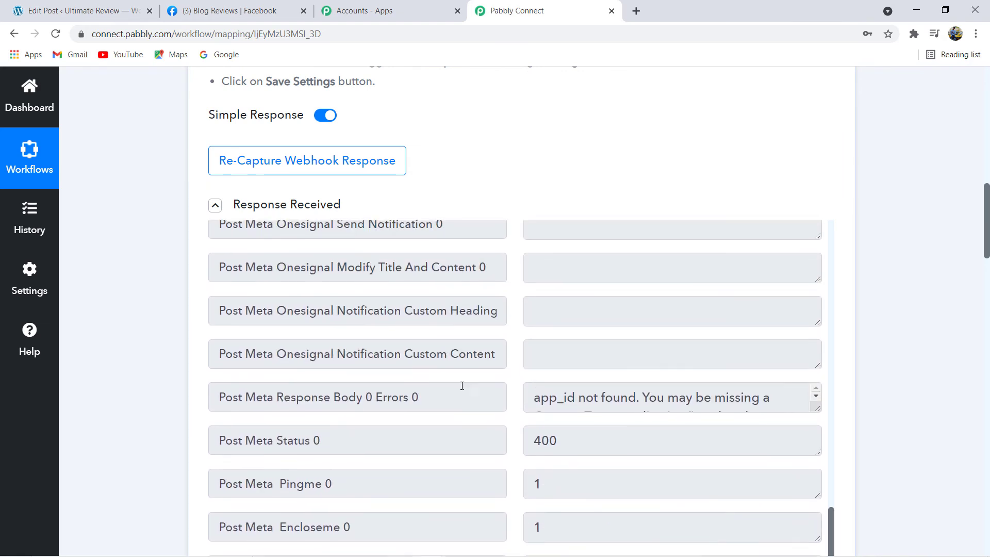
scroll(117, 316, "down", 3)
scroll(626, 285, "up", 10)
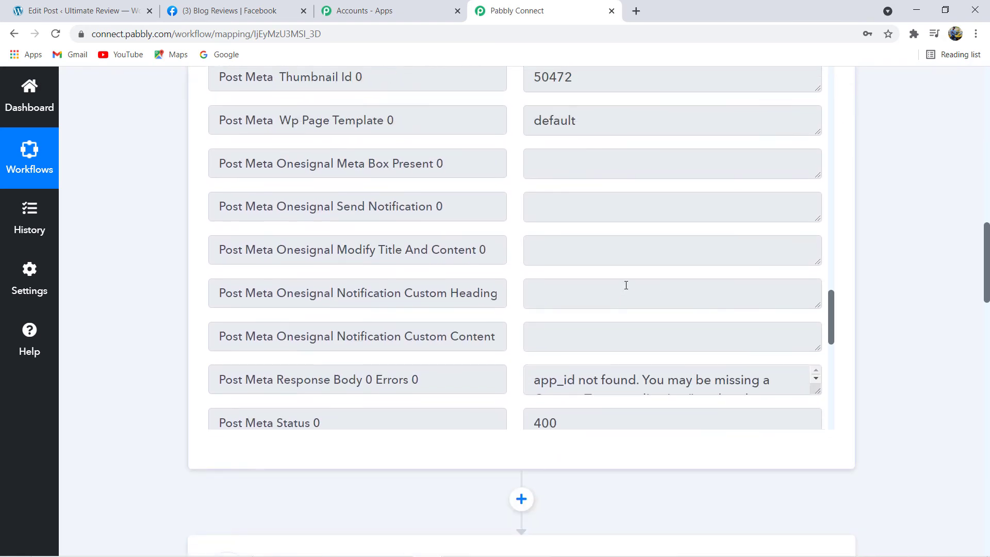
scroll(195, 215, "up", 3)
scroll(195, 215, "up", 1)
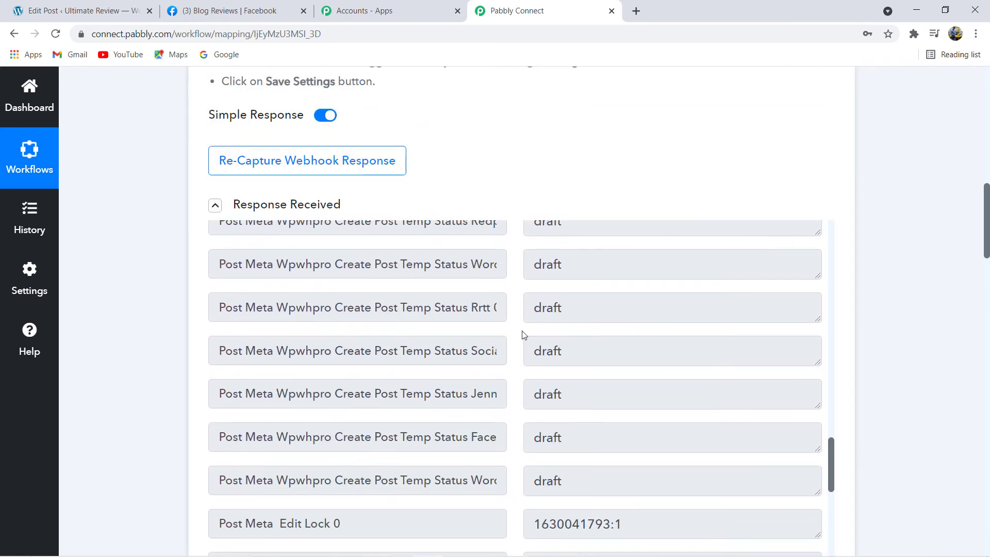
scroll(564, 360, "up", 10)
scroll(564, 363, "up", 10)
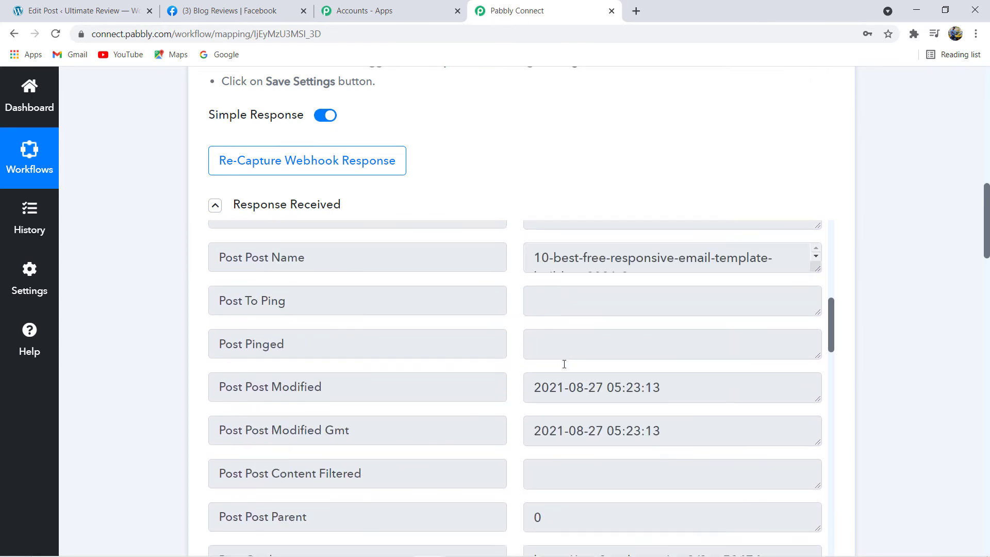
scroll(987, 275, "down", 1)
scroll(988, 274, "down", 15)
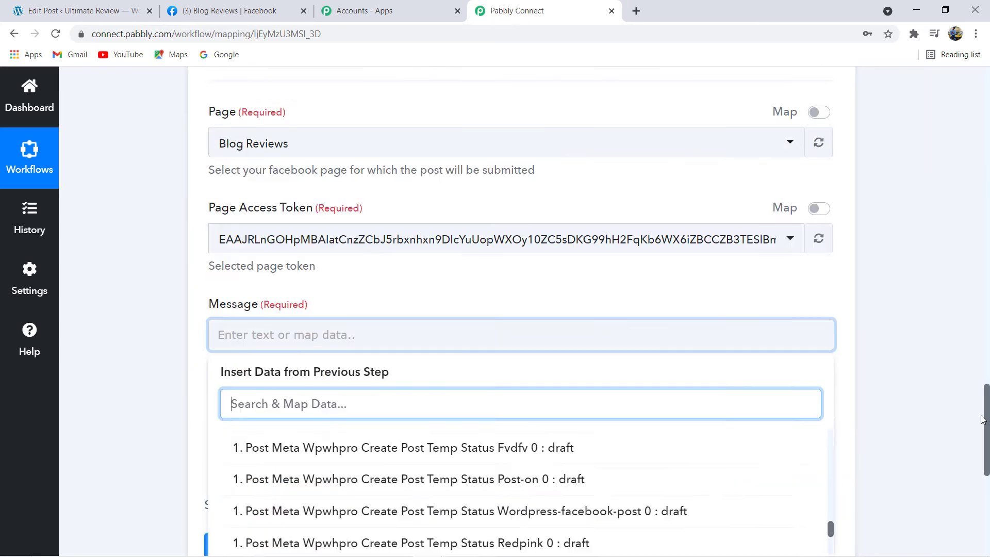
left_click(118, 121)
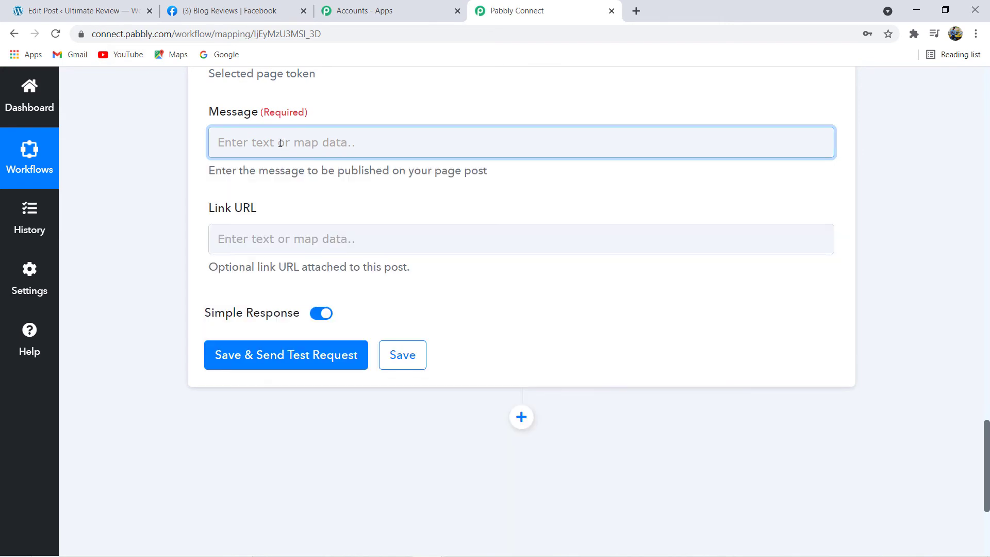
Step: Write the Message as "Hello Everyone,\n\nNew article published today!!\nTitle:\nLink:", without the {{article-title}} placeholder
left_click(291, 143)
left_click(282, 213)
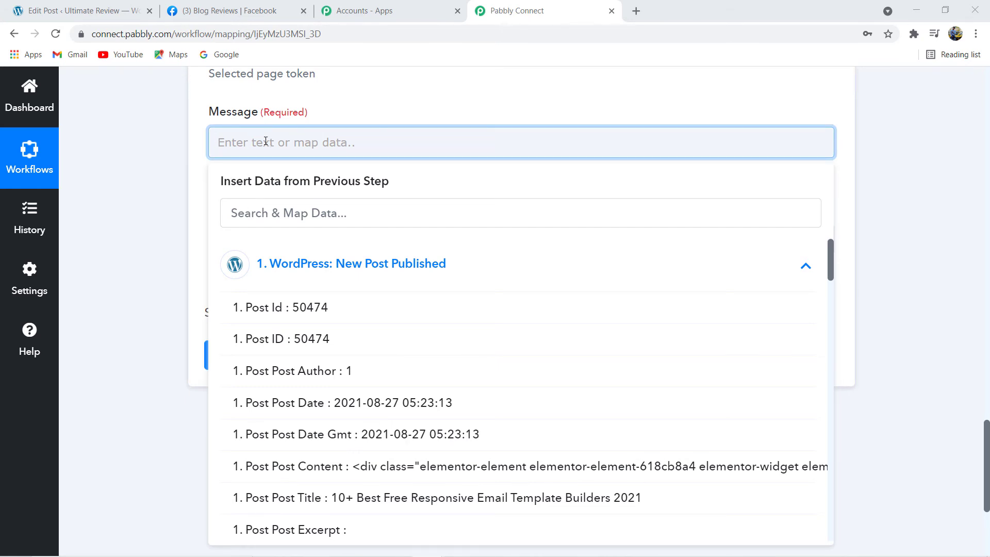
type("Hello Everyone,\\n\\nNew article published today!!\\nTitle: {{article-title}}\\nLink:")
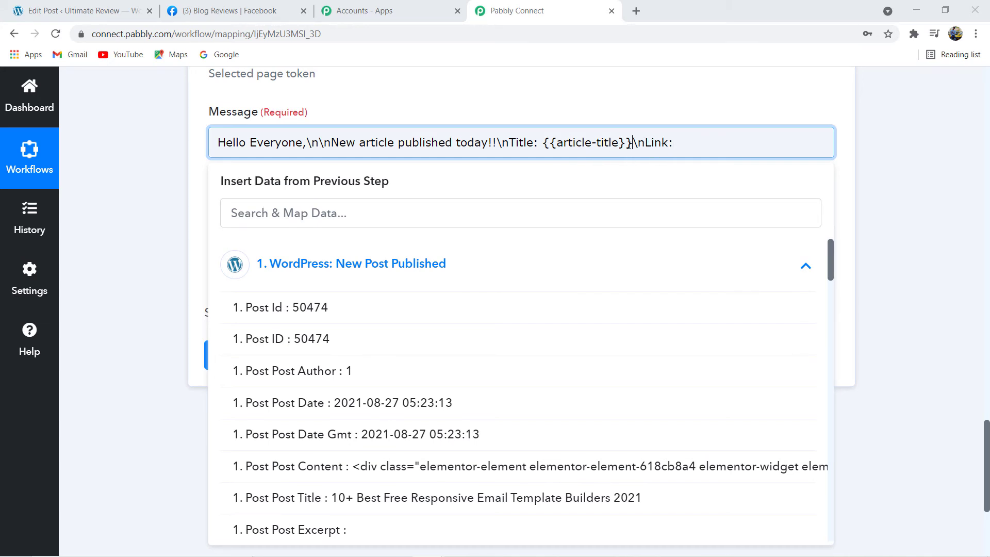
left_click_drag(633, 145, 539, 157)
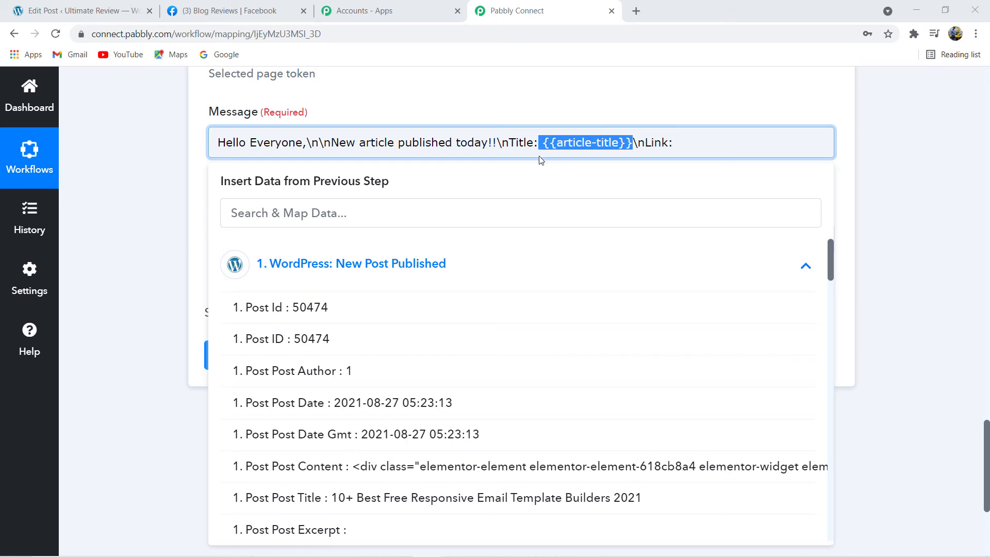
key("BackSpace")
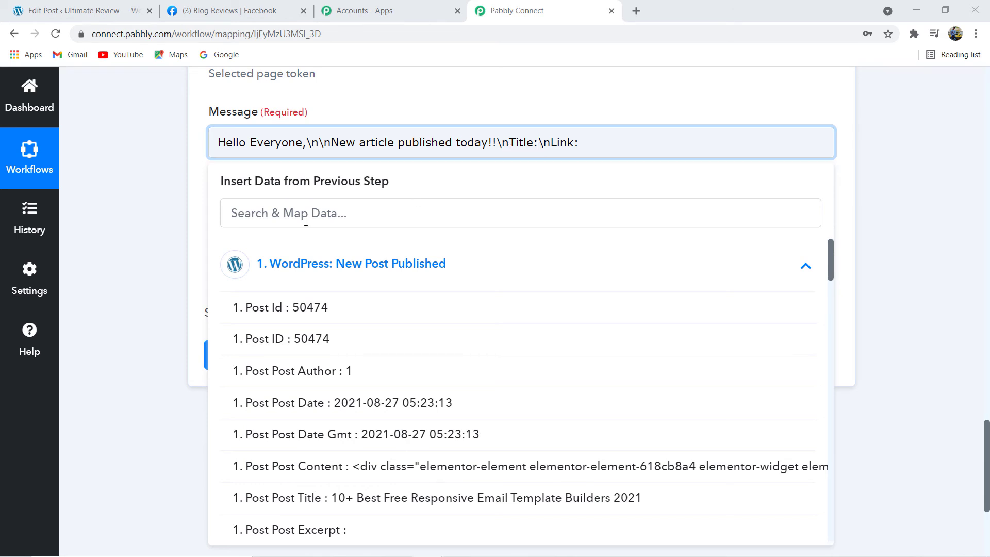
scroll(325, 363, "down", 3)
scroll(325, 356, "up", 3)
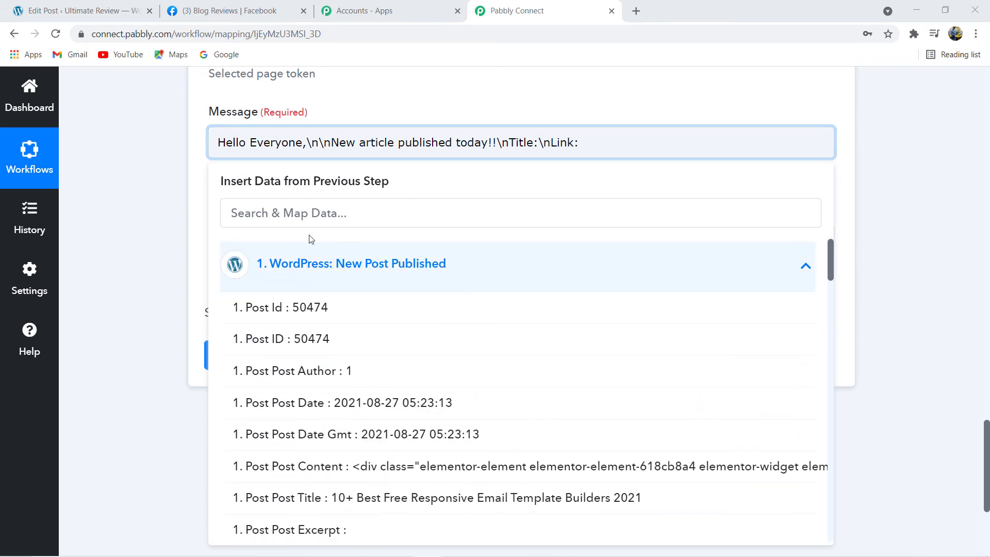
left_click(318, 213)
type("titl")
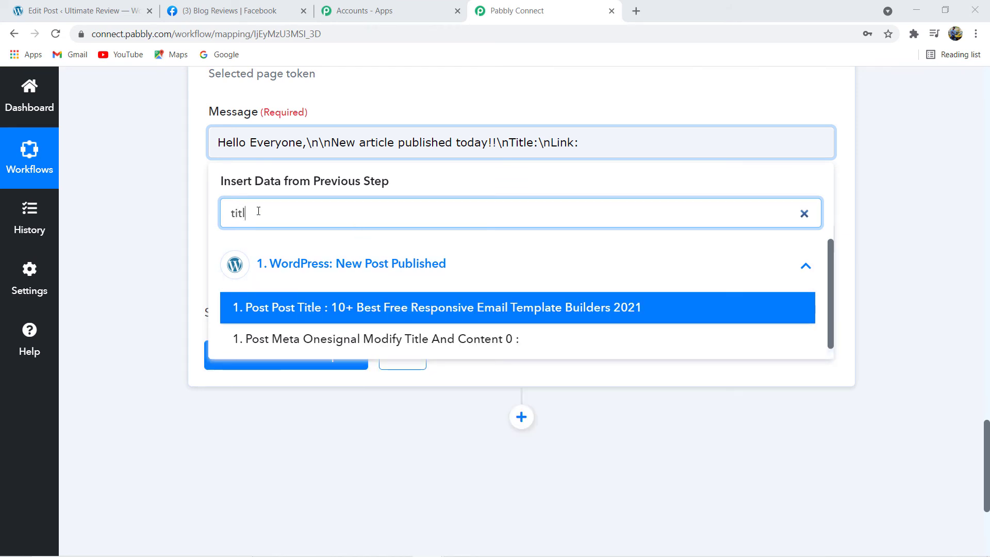
key("BackSpace")
key("BackSpace")
key("BackSpace")
key("BackSpace")
Step: Map the WordPress Post Post Name value into the message right after "Title:"
scroll(369, 415, "down", 1)
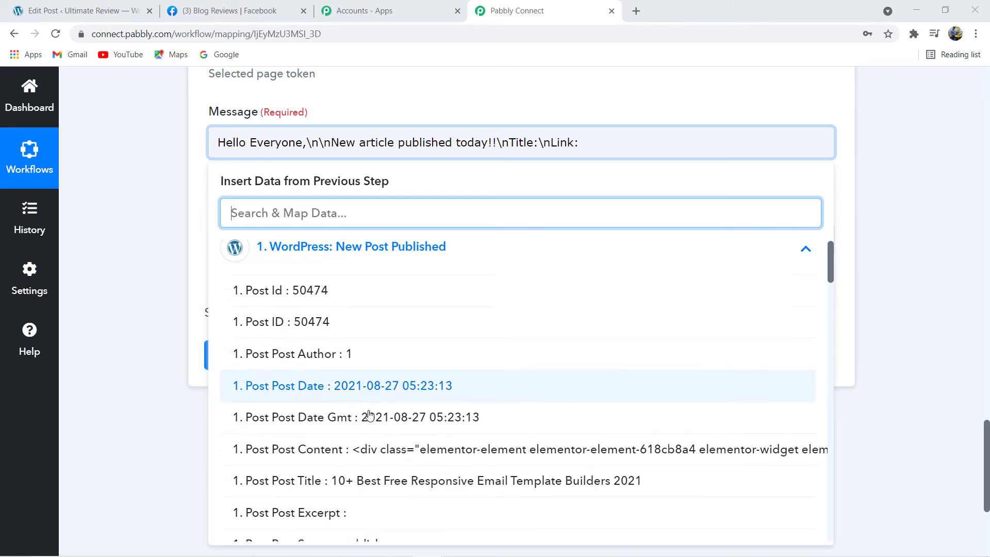
scroll(369, 415, "down", 4)
scroll(416, 470, "down", 3)
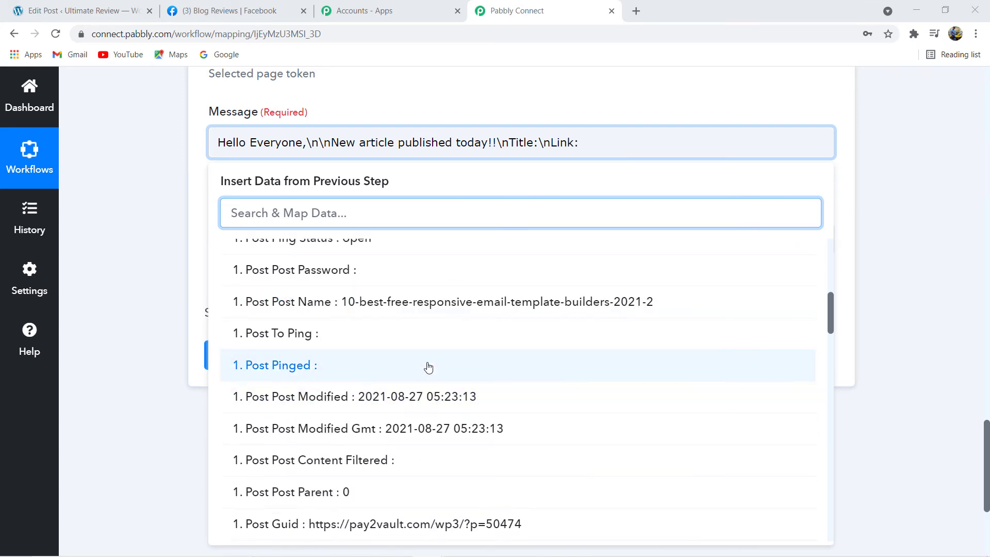
scroll(420, 335, "down", 3)
scroll(410, 299, "up", 3)
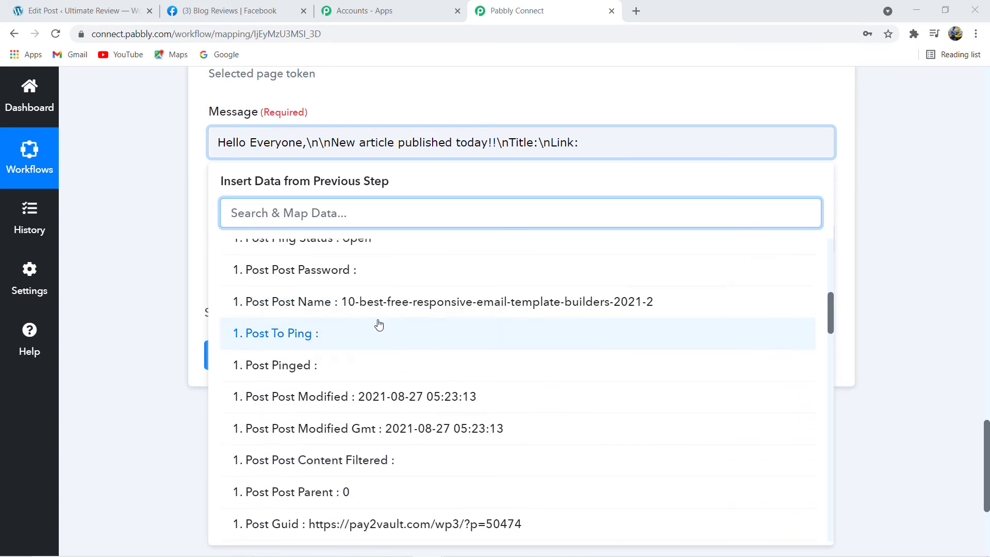
left_click(358, 303)
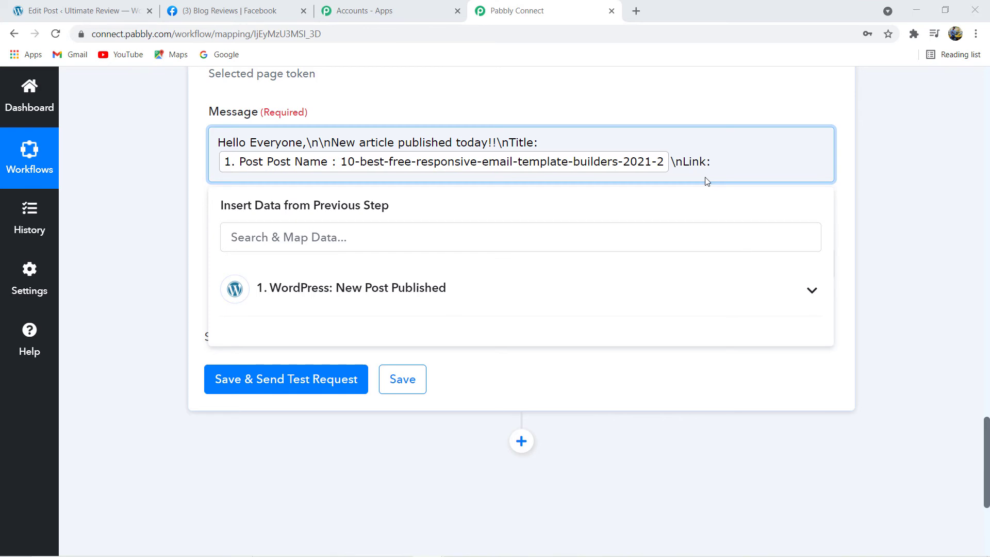
Step: Map the WordPress Post Permalink value into the message after "Link:" and close the mapping list
left_click(363, 236)
left_click(320, 288)
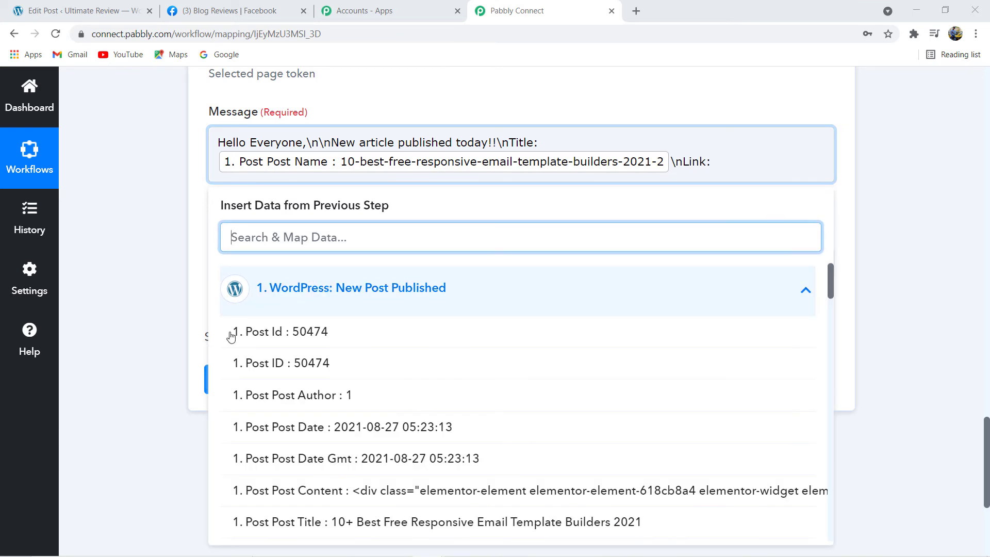
scroll(132, 394, "down", 2)
scroll(387, 328, "down", 12)
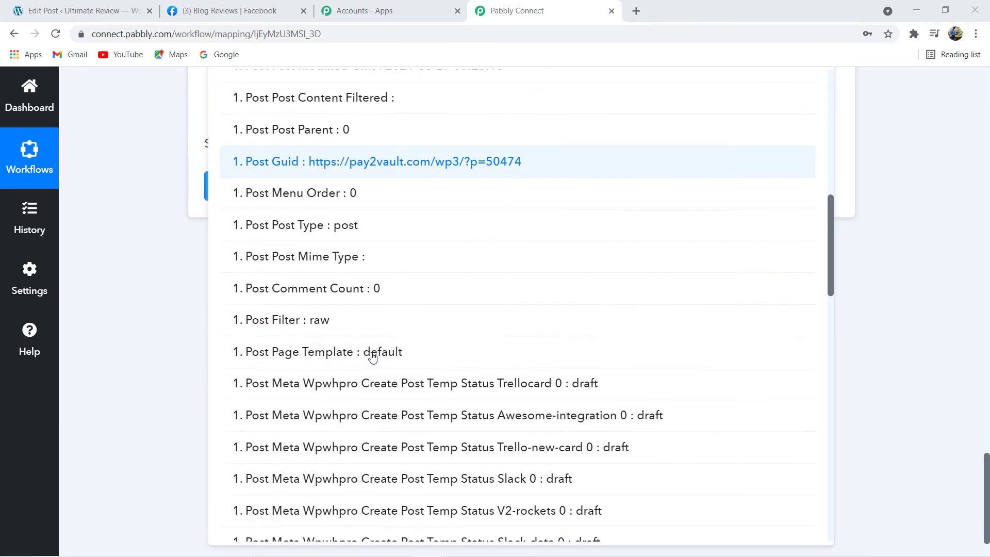
scroll(373, 356, "down", 15)
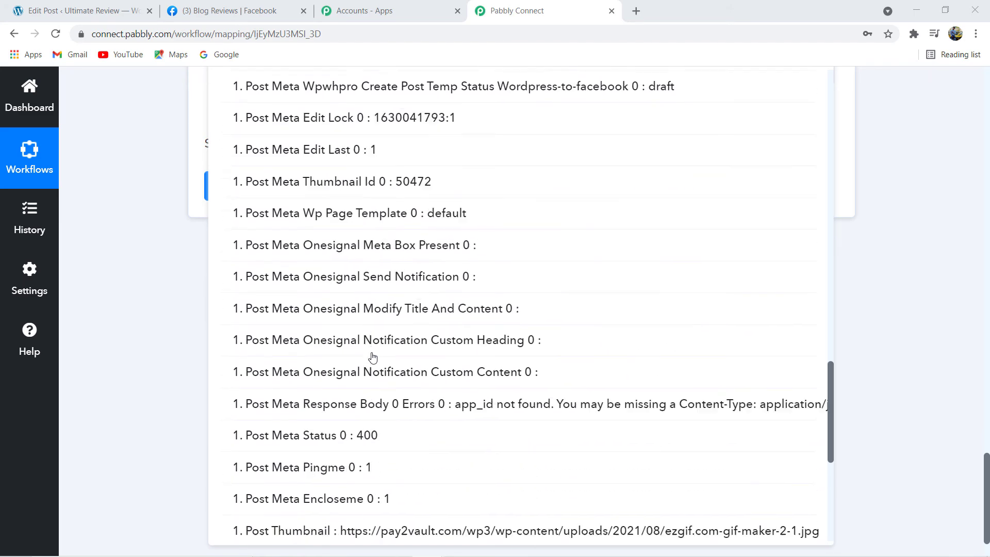
scroll(372, 356, "down", 6)
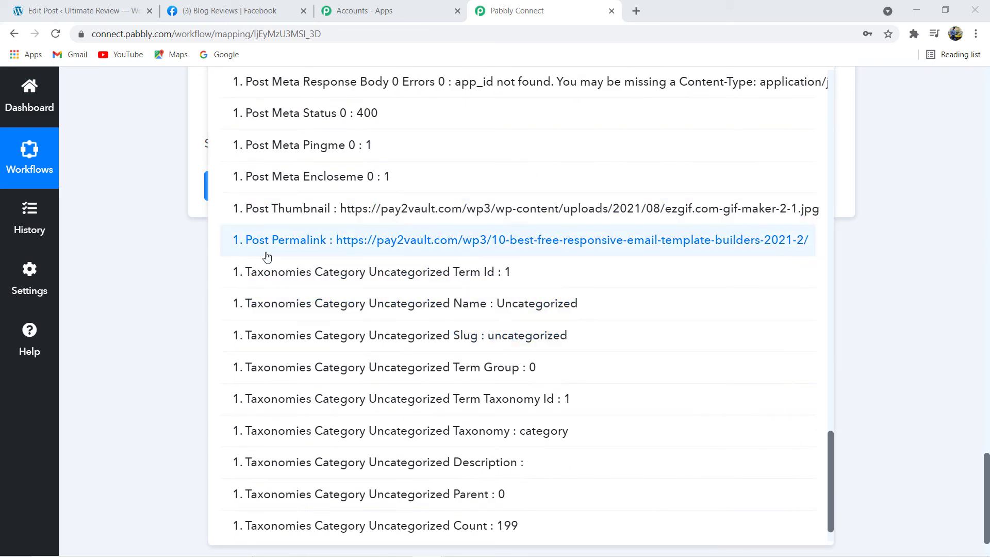
left_click(362, 248)
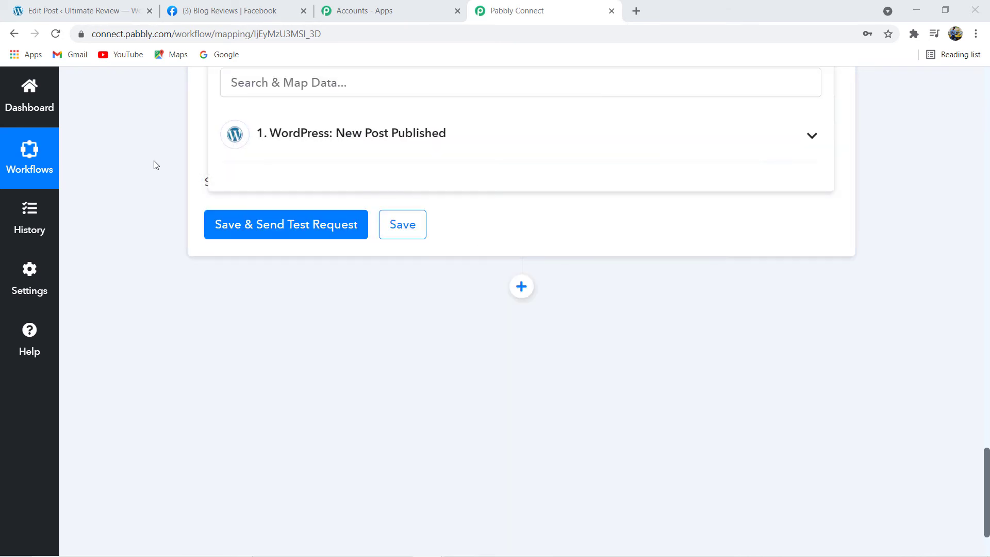
scroll(279, 220, "up", 5)
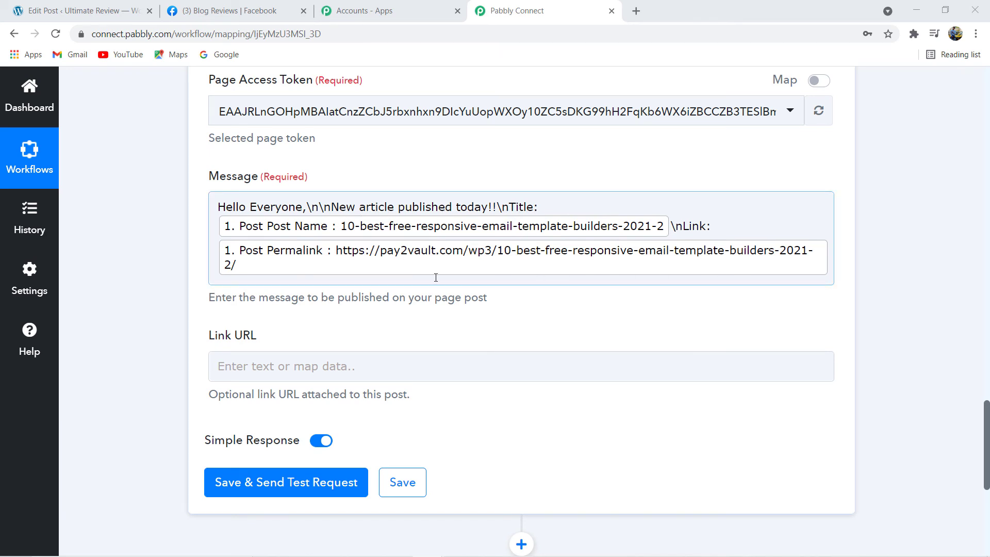
Step: Search the WordPress data for "post thu" and map Post Thumbnail into the Link URL field
left_click(258, 367)
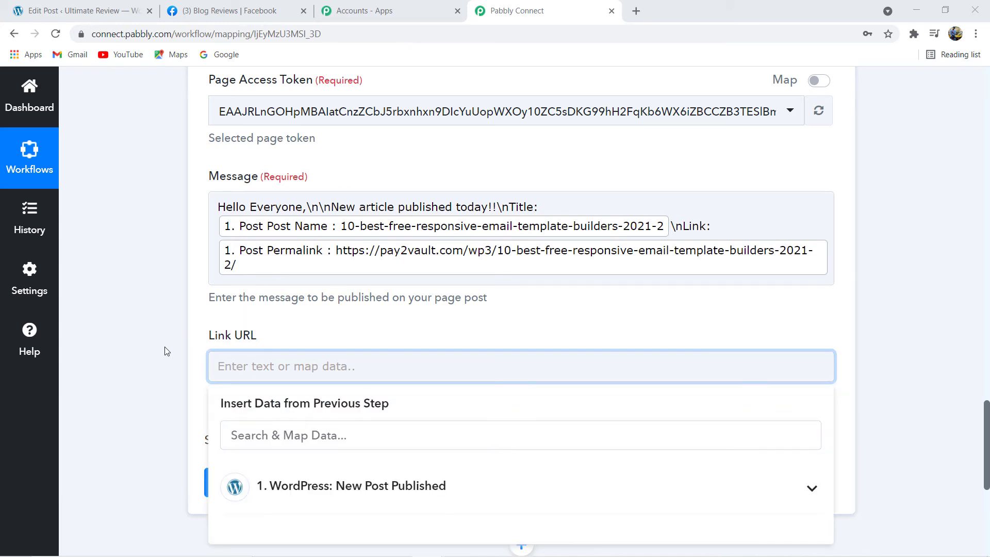
left_click(168, 351)
scroll(161, 333, "down", 1)
left_click(261, 295)
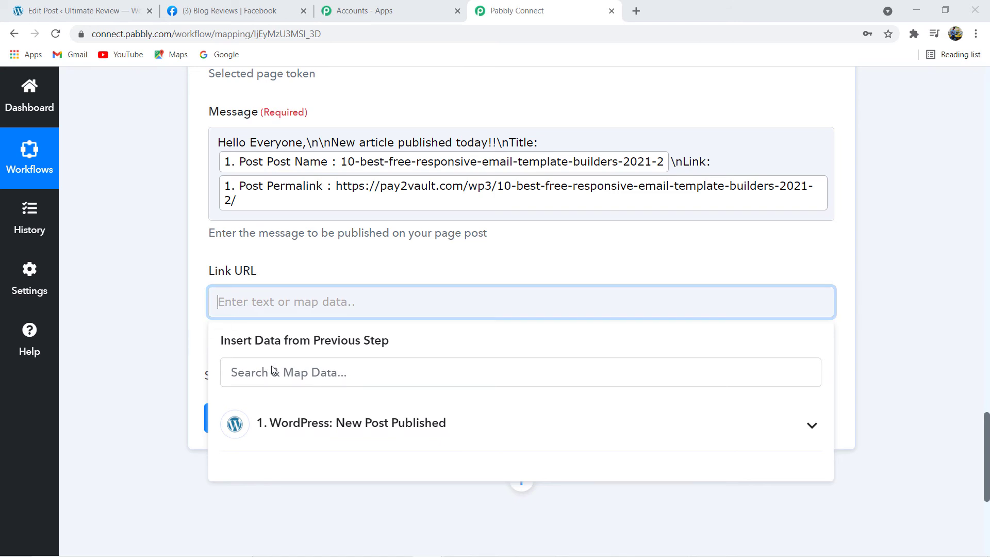
left_click(327, 422)
scroll(120, 399, "down", 4)
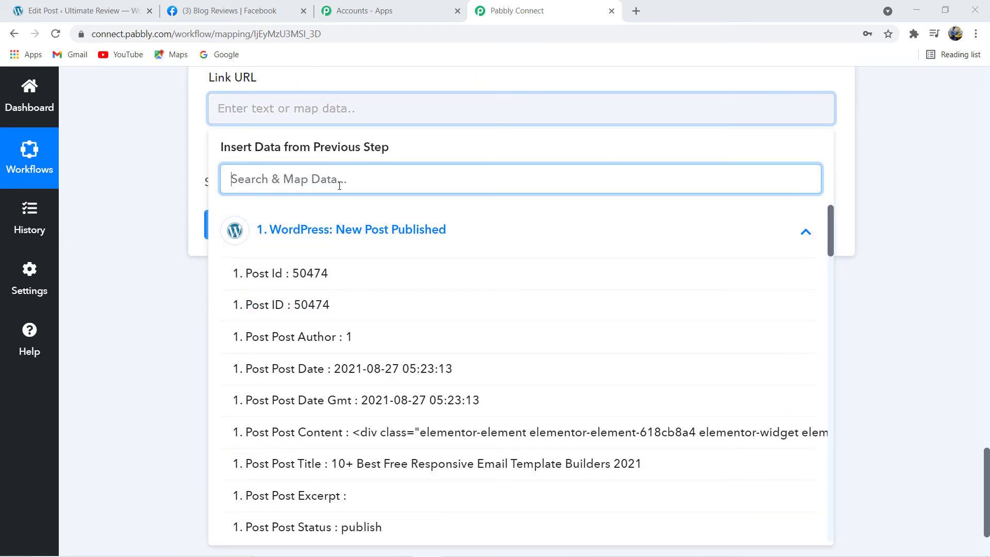
type("post thu")
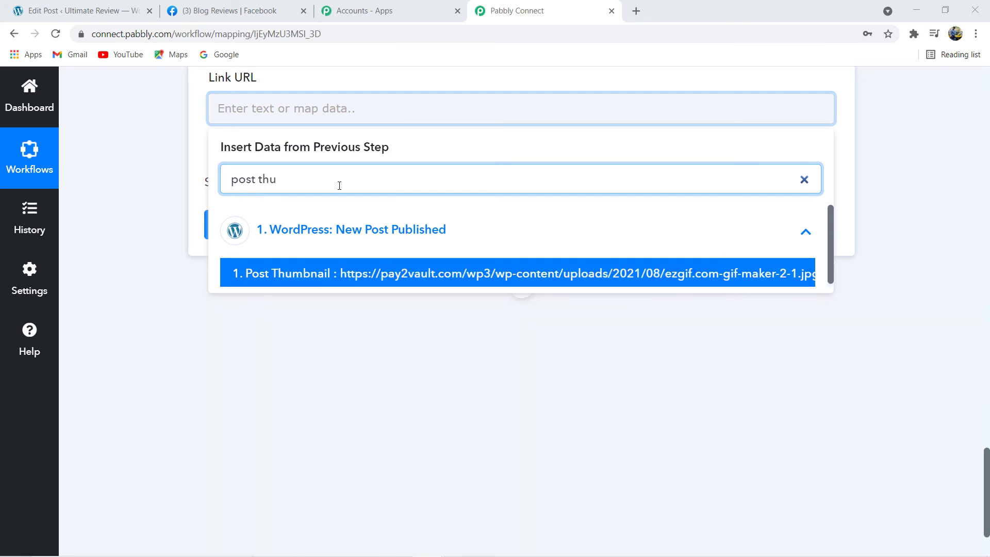
left_click(403, 274)
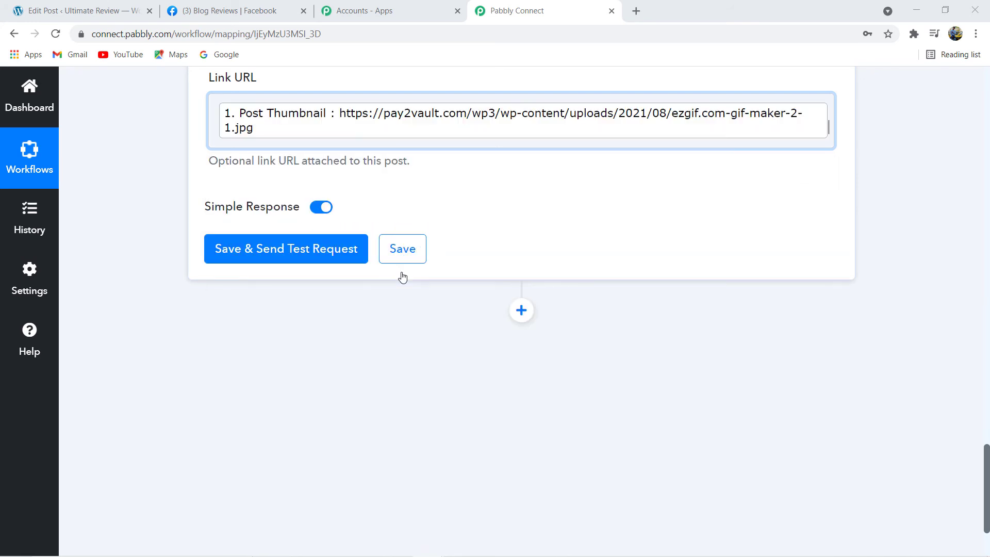
left_click(163, 167)
Step: Review the mapped Message and Link URL, then save the Facebook action and send a test request
scroll(161, 174, "up", 3)
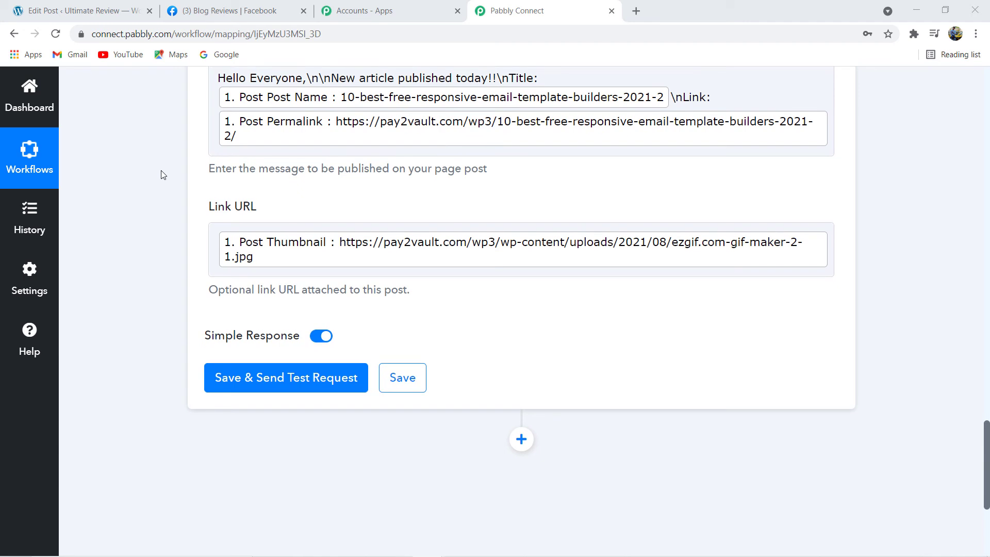
scroll(160, 173, "up", 1)
scroll(160, 173, "down", 1)
left_click(325, 391)
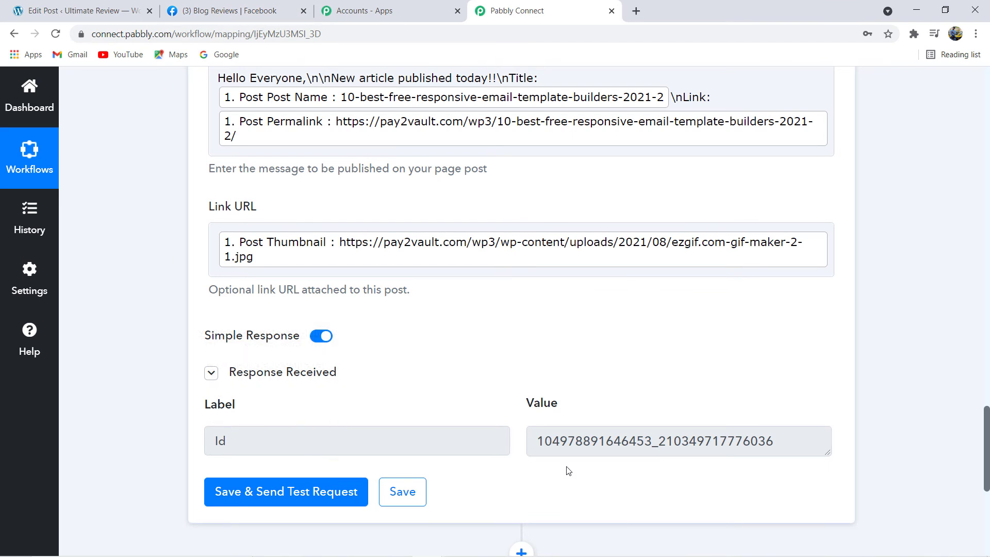
Step: Switch to the Blog Reviews page on Facebook, reload it and check its newest post
left_click(261, 15)
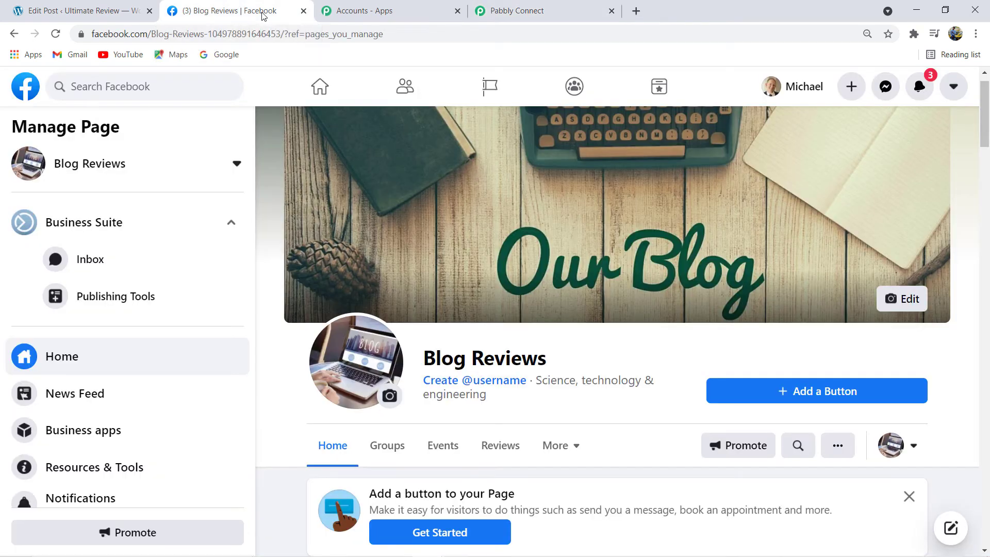
scroll(562, 295, "down", 6)
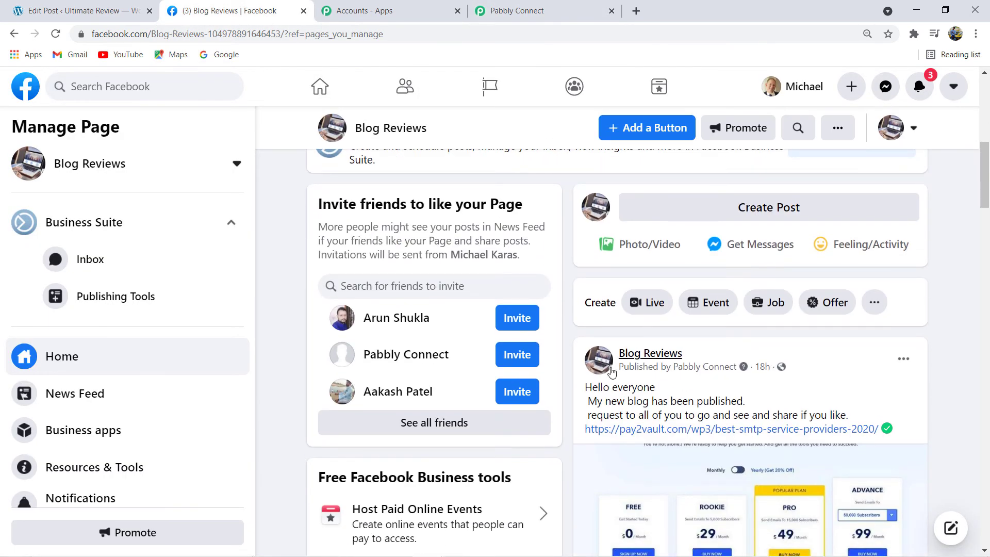
scroll(679, 412, "up", 2)
scroll(679, 412, "down", 3)
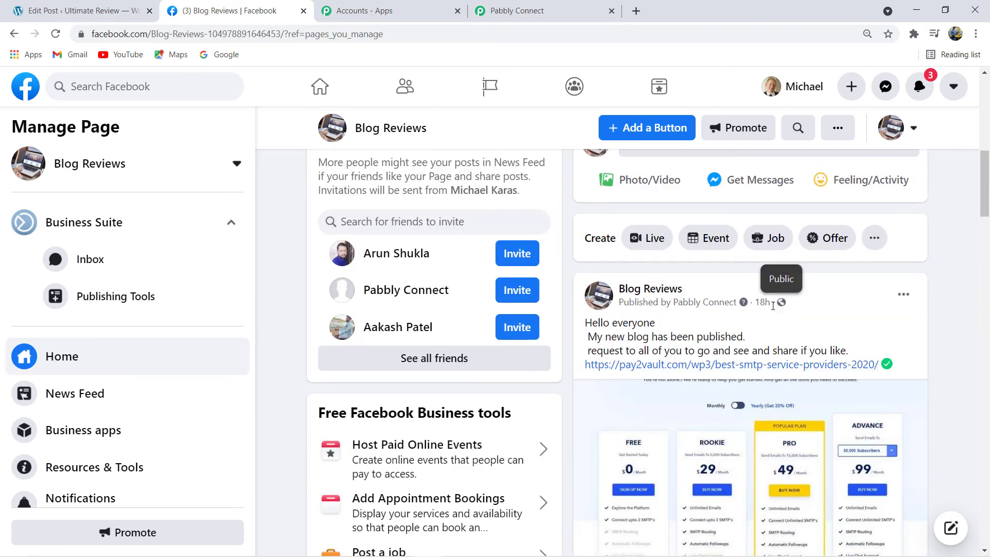
scroll(679, 361, "up", 8)
left_click(56, 34)
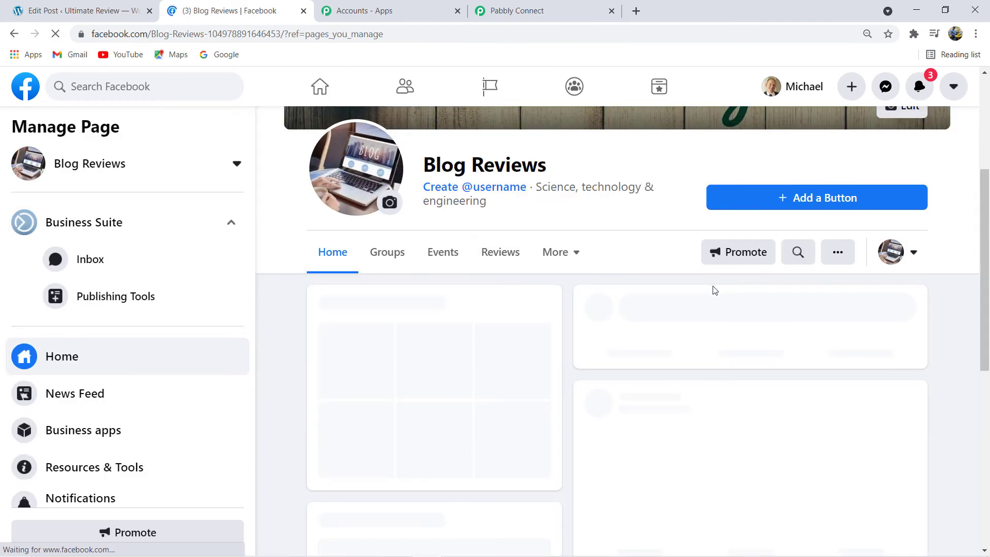
scroll(704, 298, "down", 1)
scroll(704, 298, "down", 4)
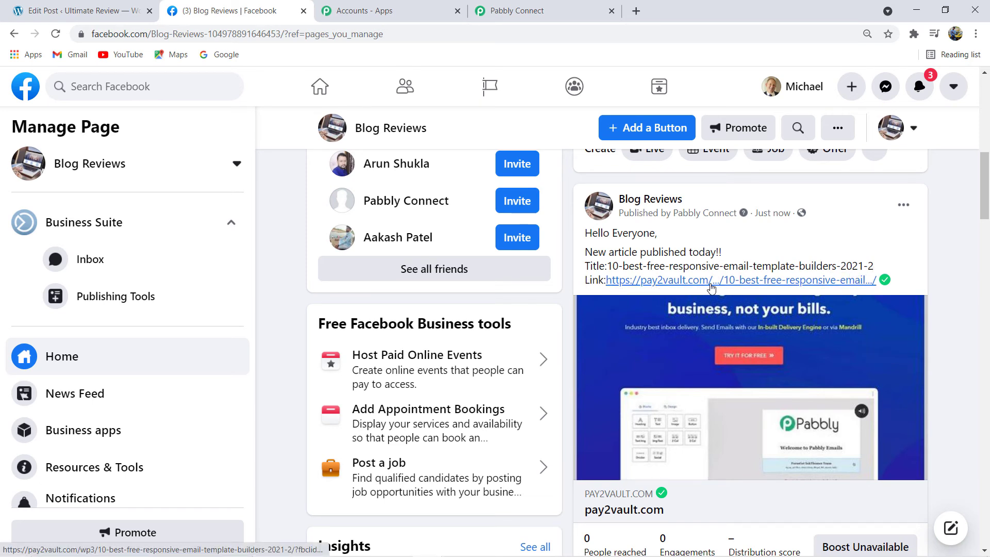
Step: Open the article link in the new Facebook post, look through the WordPress article, and close its tab
left_click(712, 288)
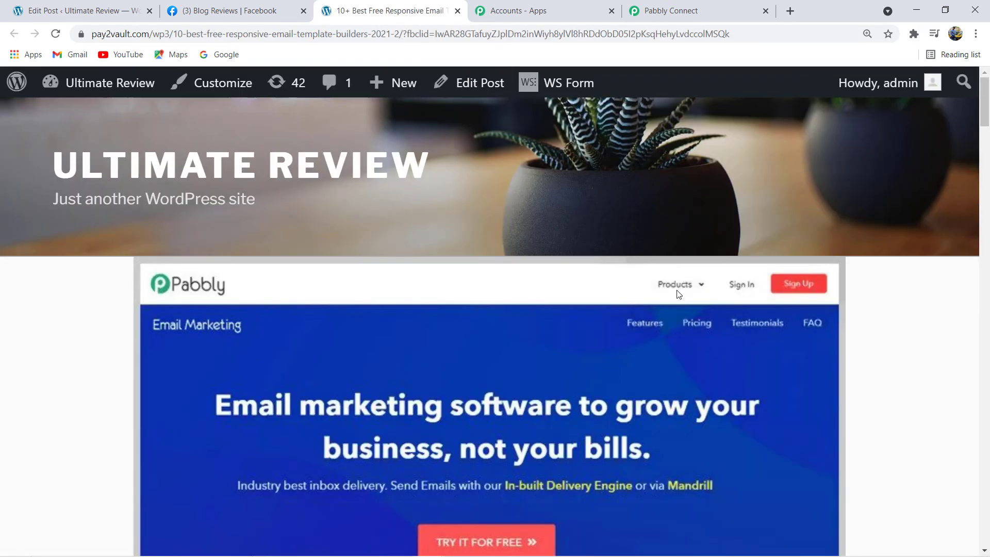
scroll(458, 220, "down", 9)
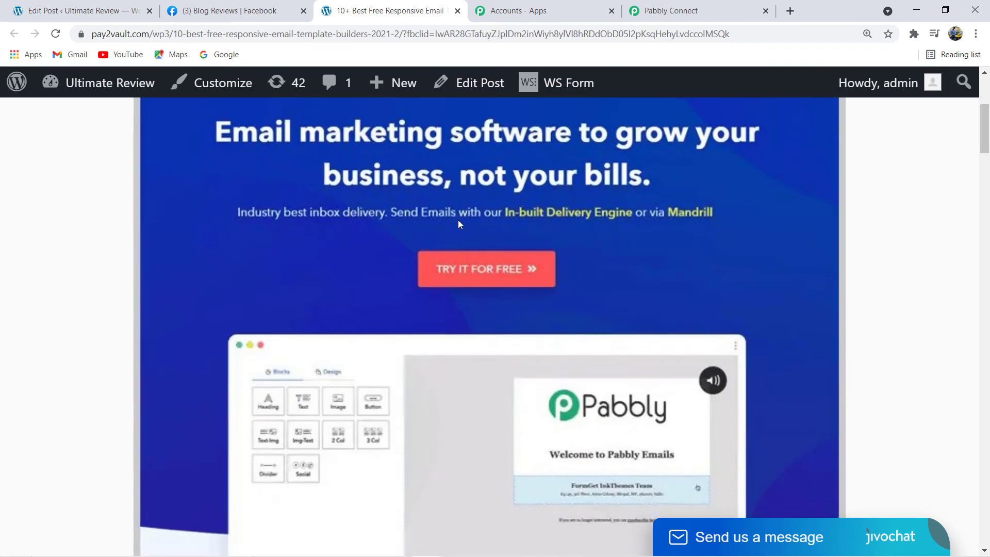
scroll(459, 220, "down", 7)
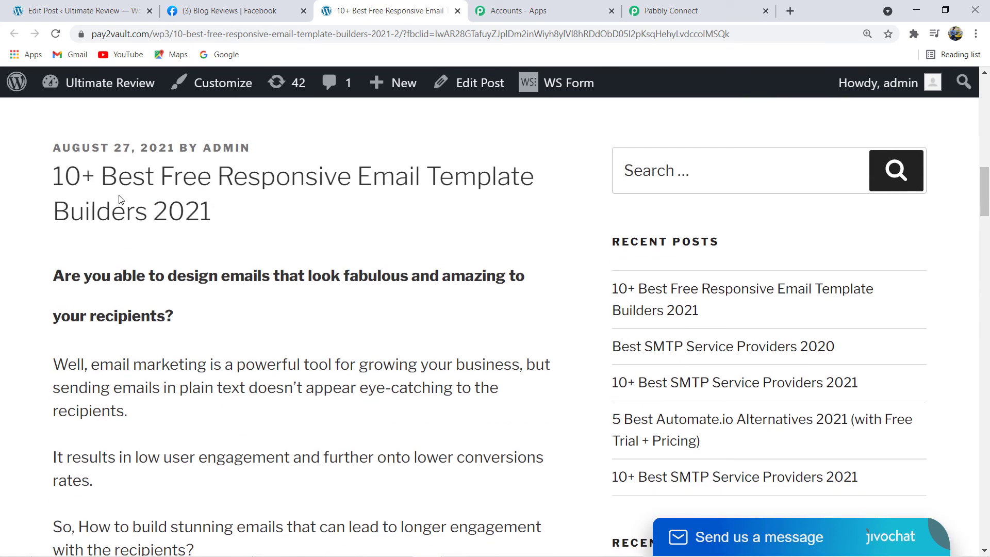
scroll(124, 251, "down", 20)
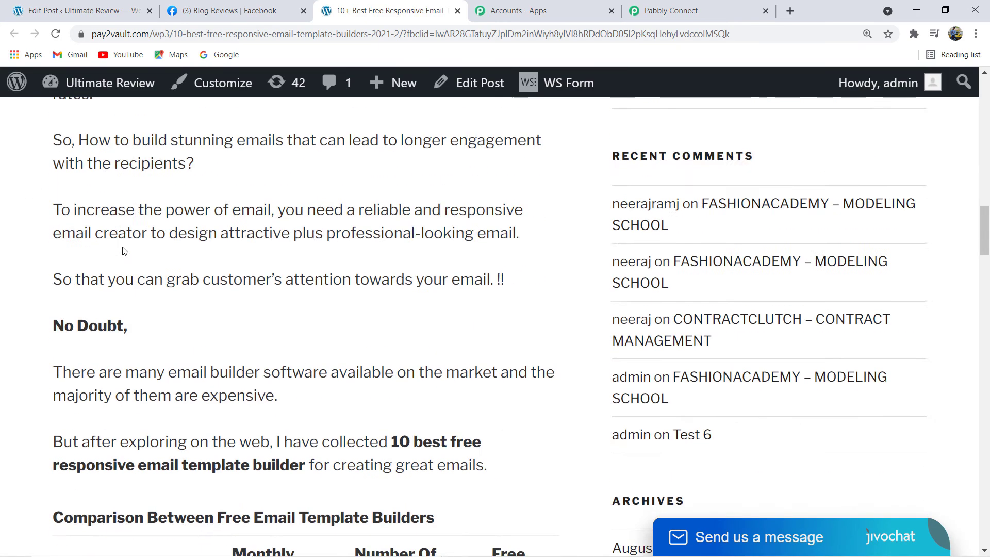
scroll(124, 251, "down", 20)
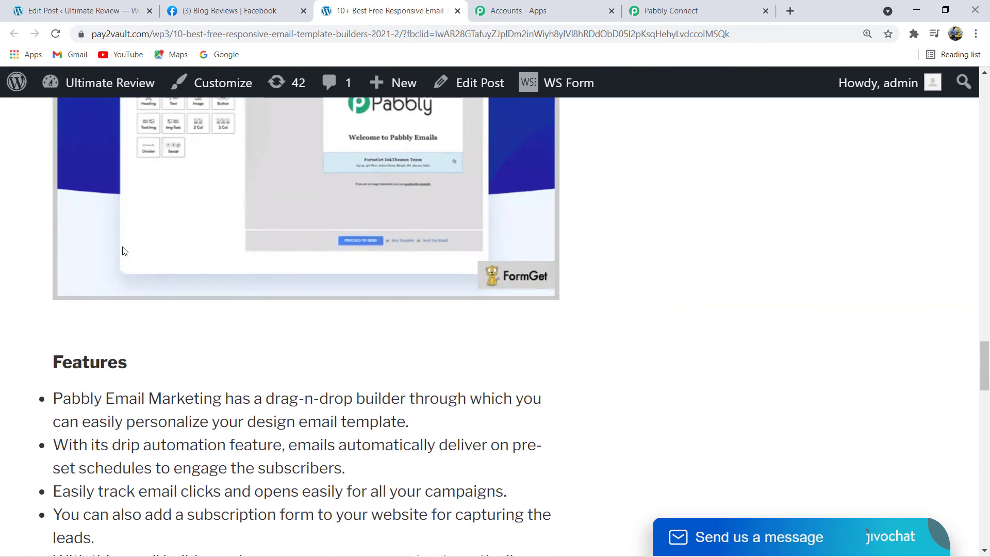
scroll(124, 252, "up", 7)
scroll(124, 251, "up", 20)
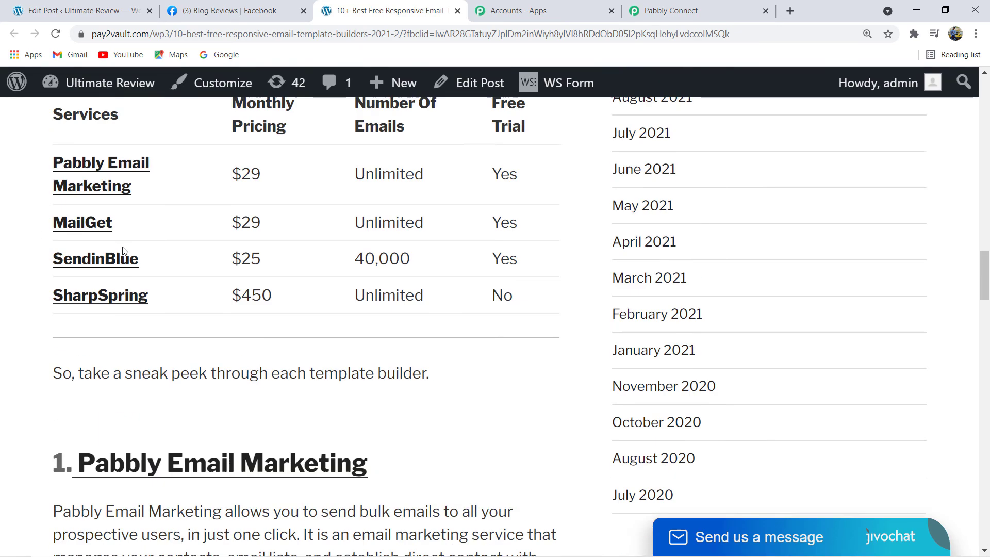
left_click(457, 11)
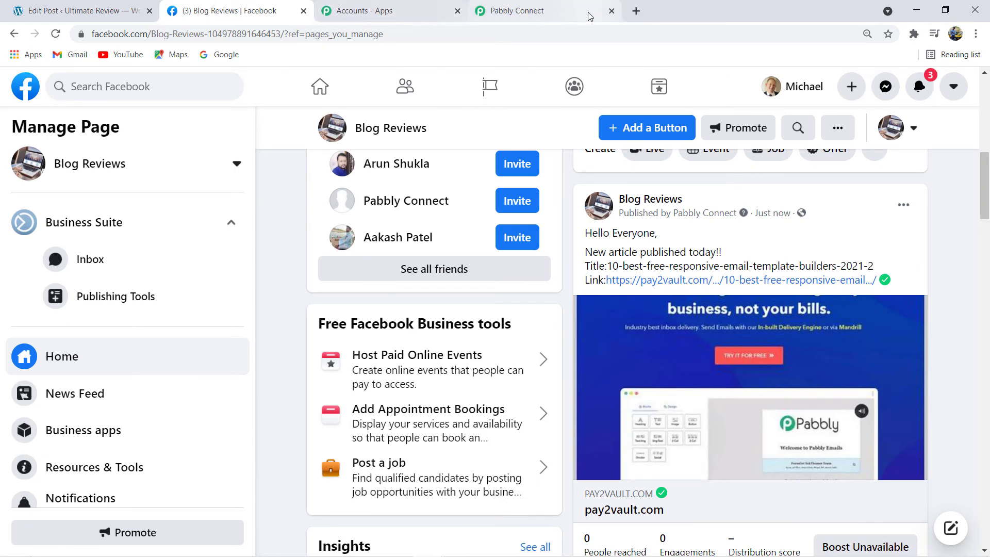
Step: Switch to the WordPress to Facebook workflow in Pabbly Connect and collapse its steps to review the trigger and action
left_click(521, 11)
scroll(427, 299, "up", 18)
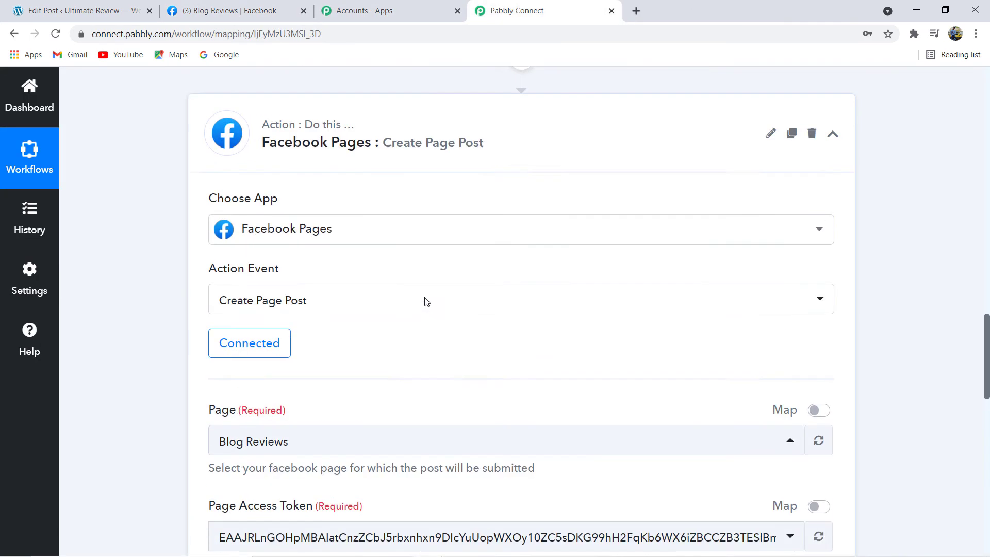
scroll(378, 233, "up", 20)
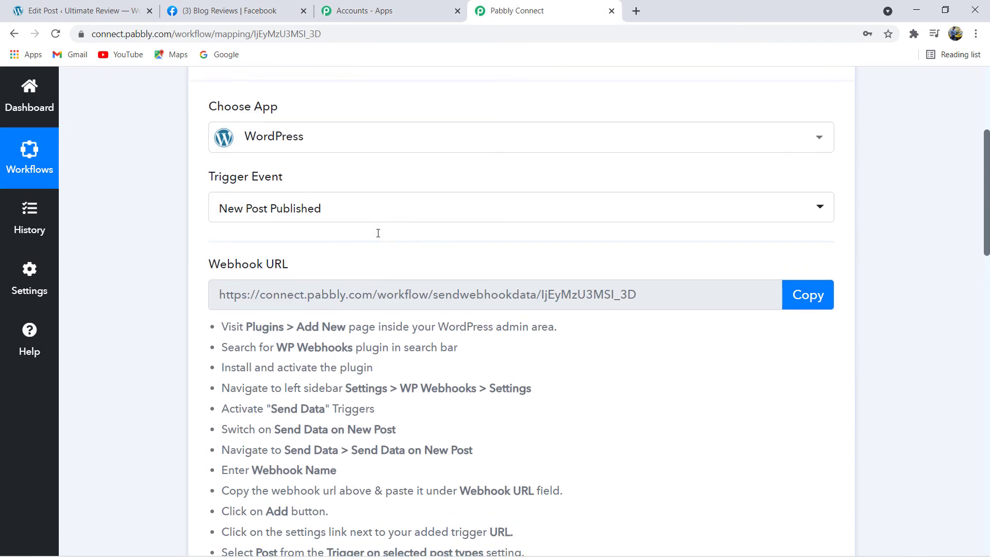
left_click(401, 217)
scroll(467, 300, "up", 2)
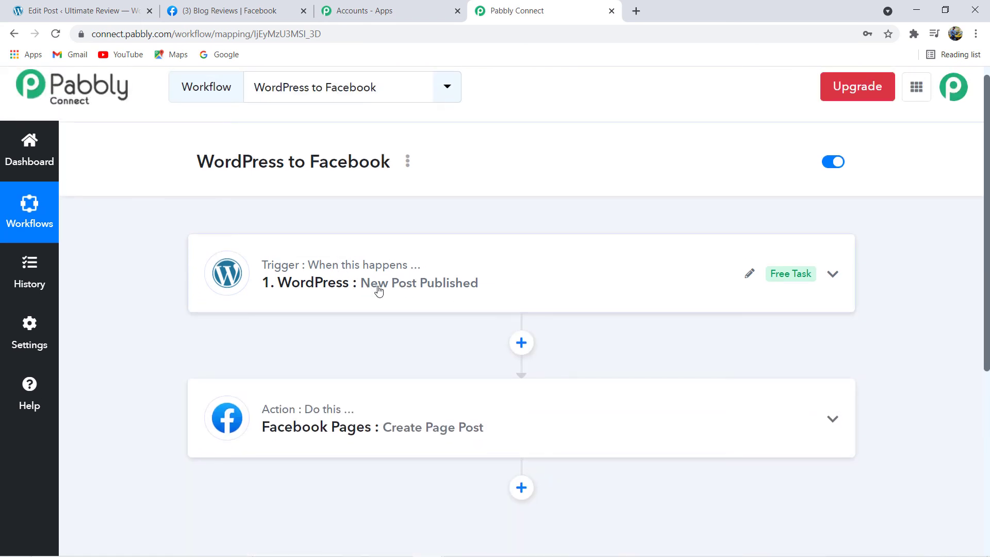
mouse_move(409, 409)
Step: Compare the Blog Reviews page on Facebook with the Pabbly Connect workflow and look over the page's newest post
left_click(219, 4)
scroll(725, 346, "up", 8)
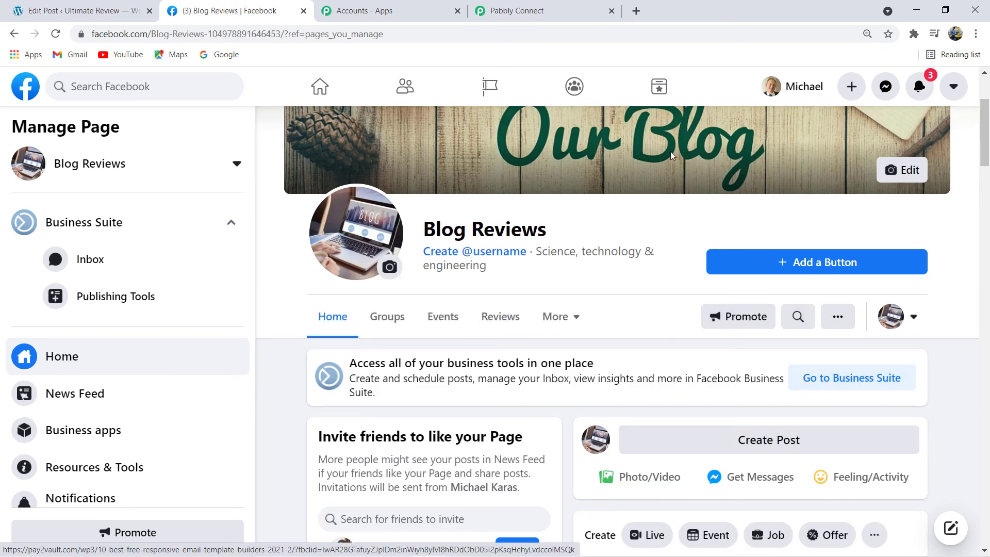
left_click(516, 10)
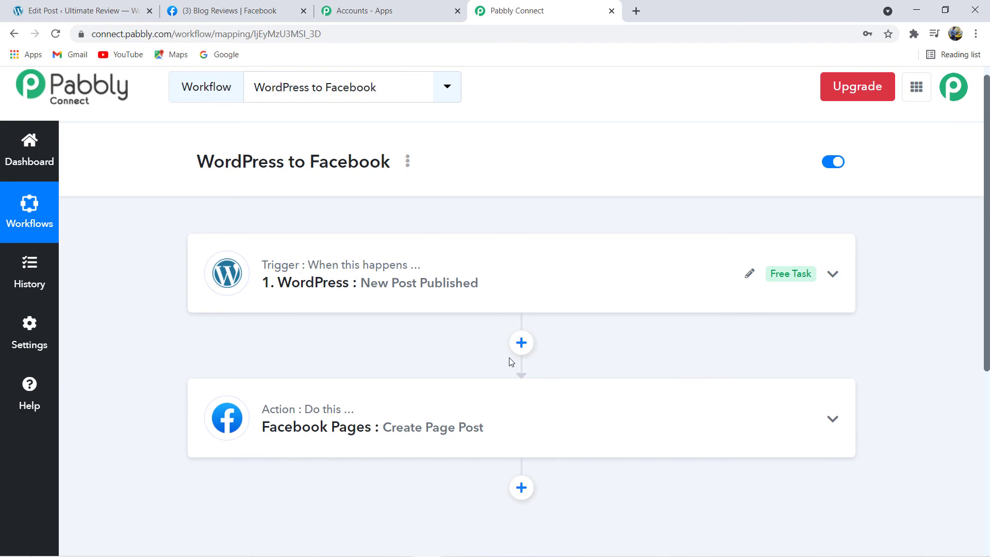
left_click(258, 10)
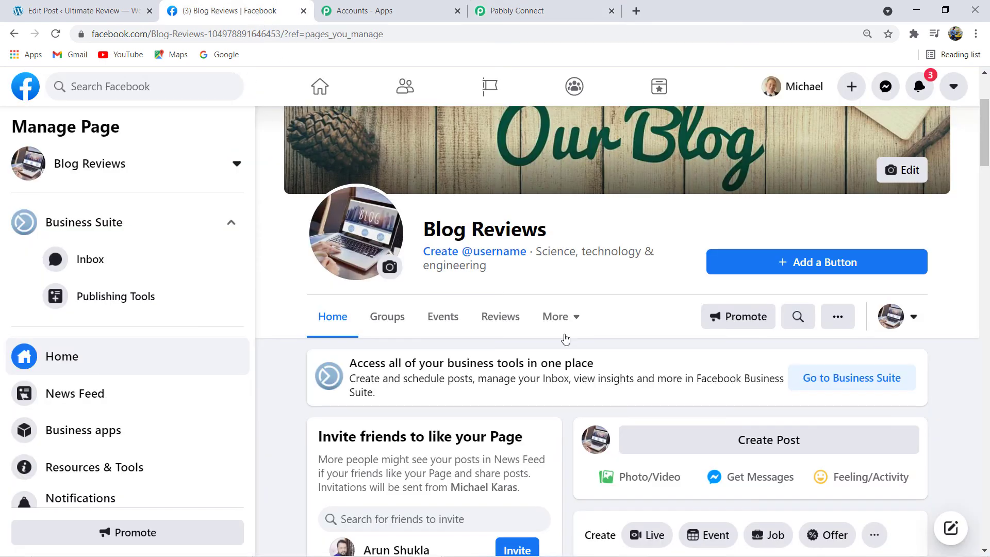
scroll(666, 459, "down", 10)
scroll(670, 458, "up", 4)
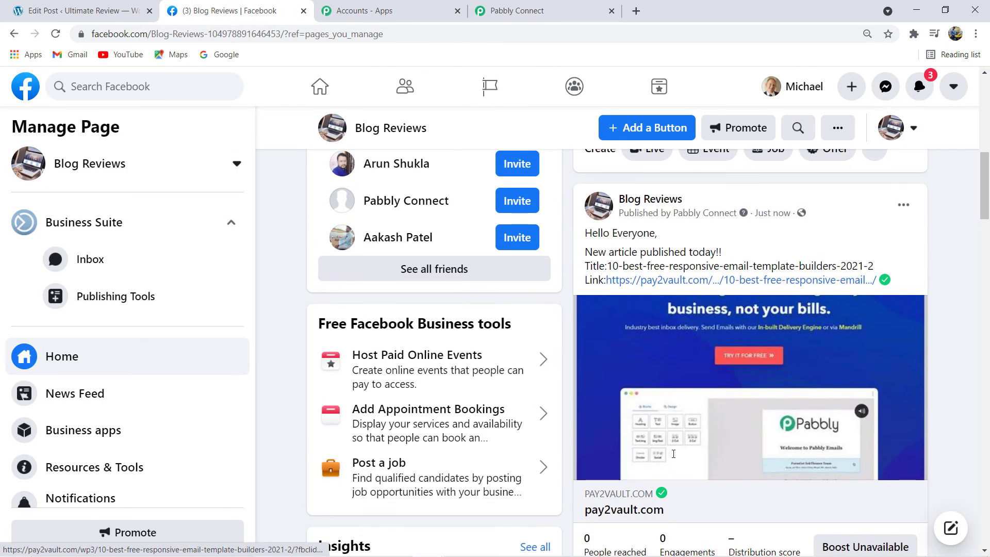
scroll(673, 458, "up", 2)
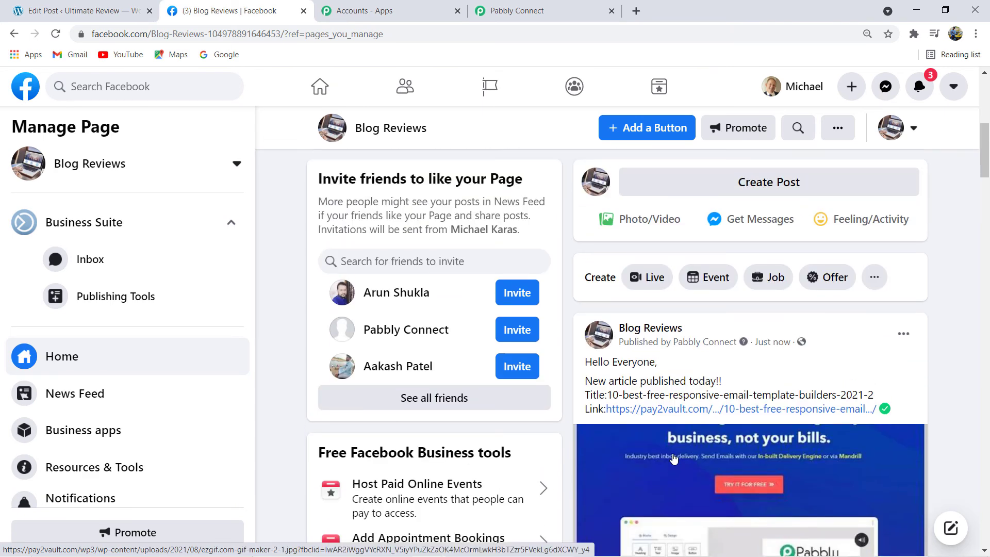
scroll(750, 413, "up", 1)
scroll(750, 413, "up", 5)
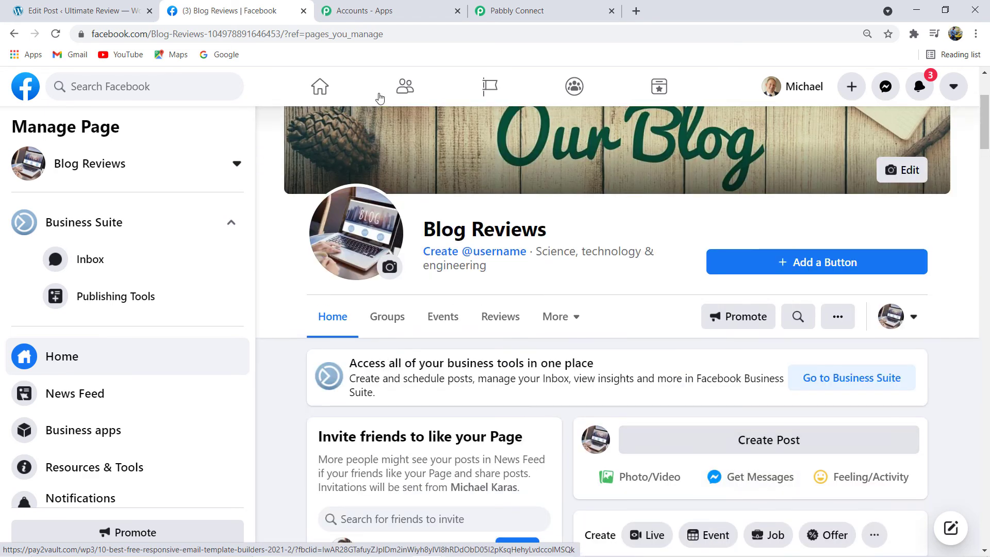
Step: Switch to the WordPress admin, list all posts, and open the draft "6 Best Email Marketing Without Double Opt-In" for editing
left_click(88, 6)
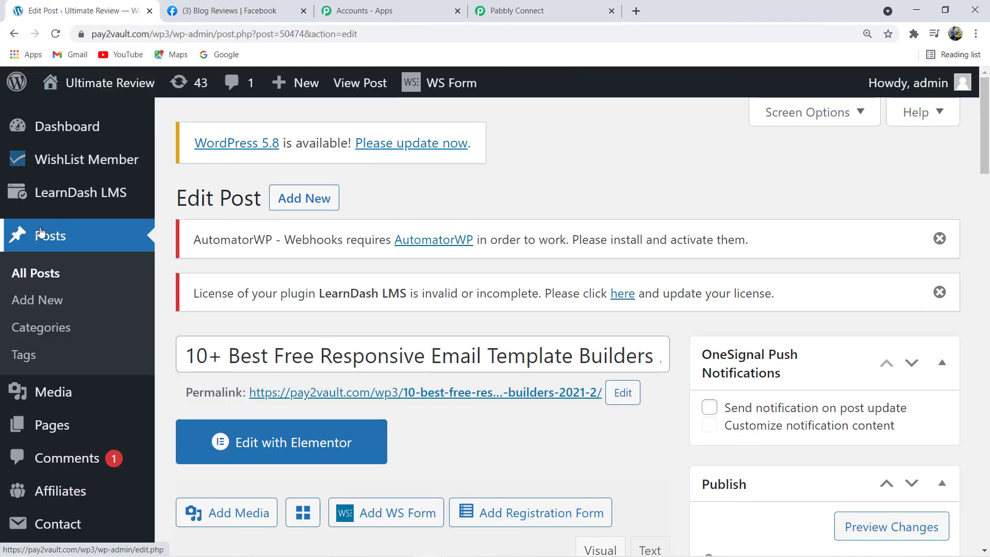
left_click(39, 275)
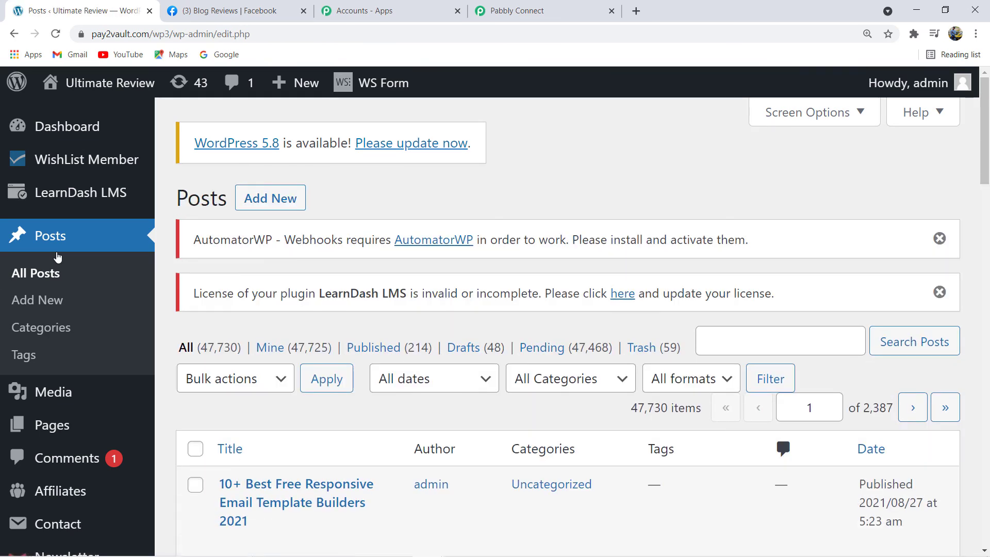
scroll(469, 427, "down", 5)
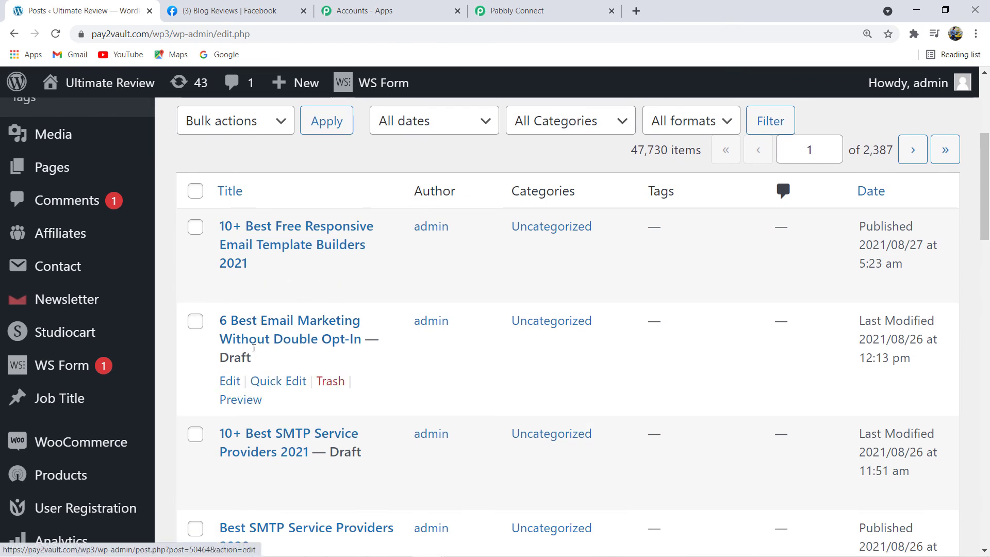
left_click(300, 322)
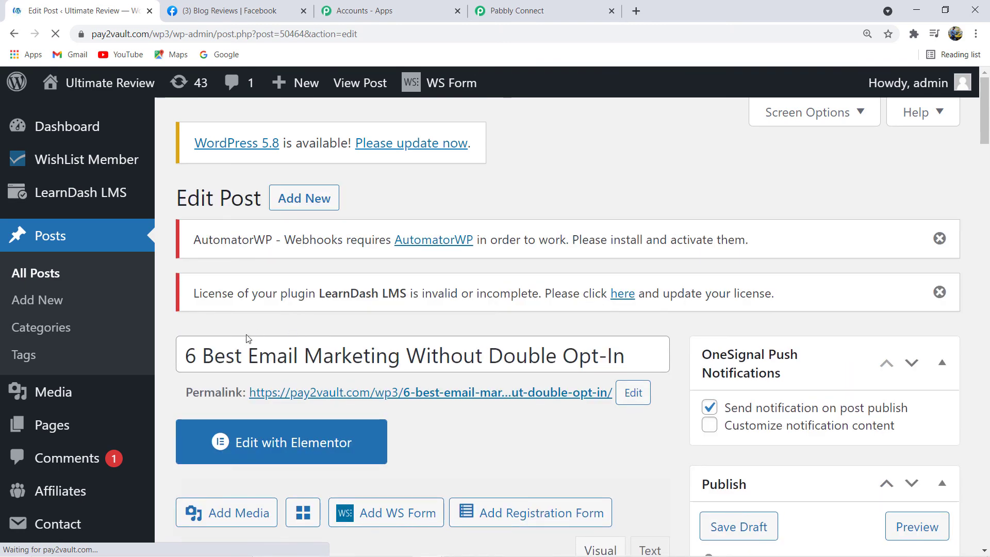
Step: Look through the draft's content and settings, and remove its current featured image
scroll(387, 303, "down", 6)
scroll(388, 303, "down", 12)
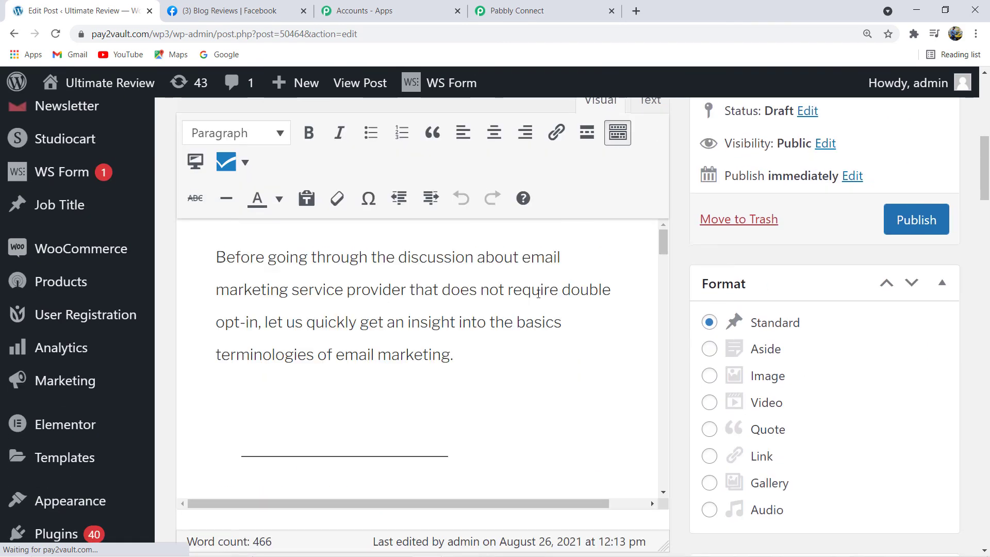
scroll(857, 400, "down", 11)
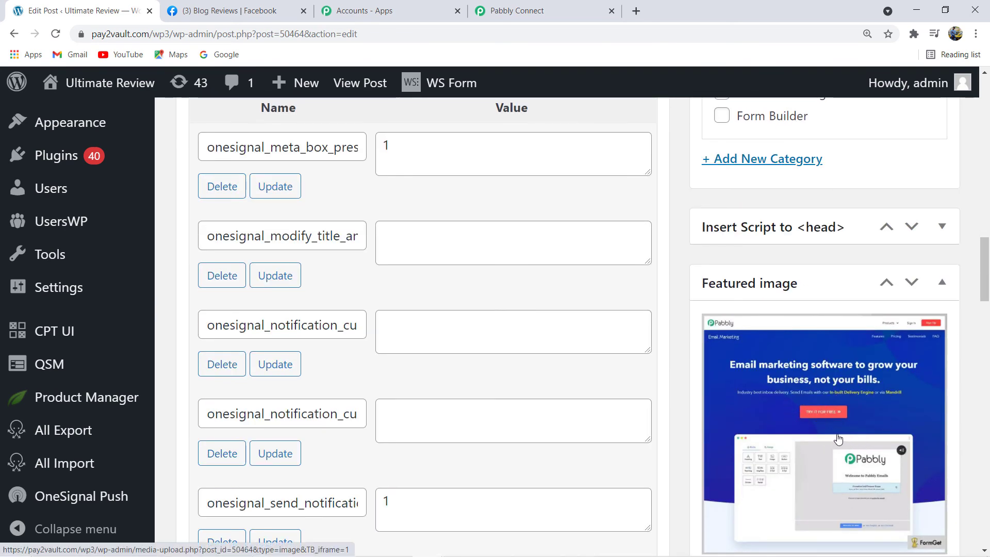
scroll(839, 439, "down", 5)
scroll(838, 439, "up", 4)
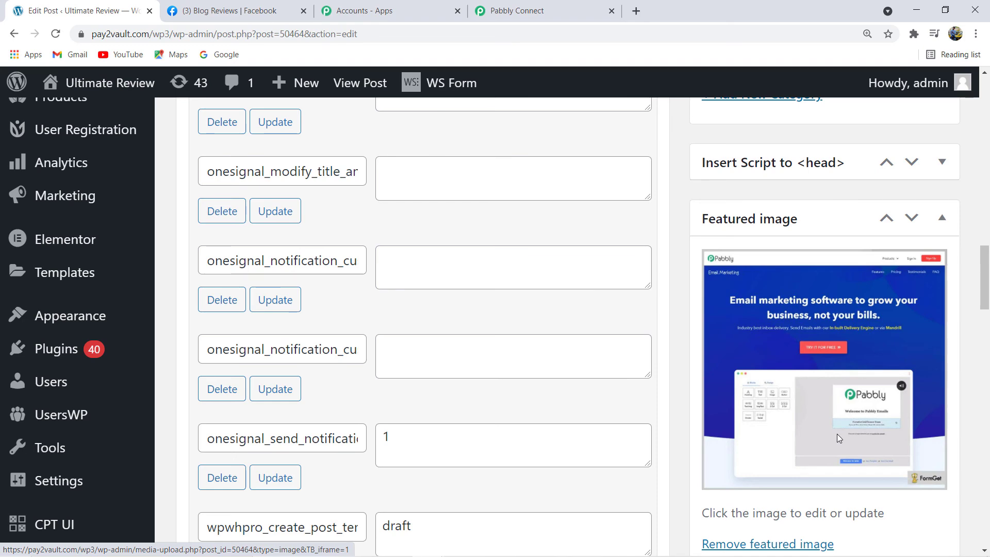
scroll(837, 439, "down", 3)
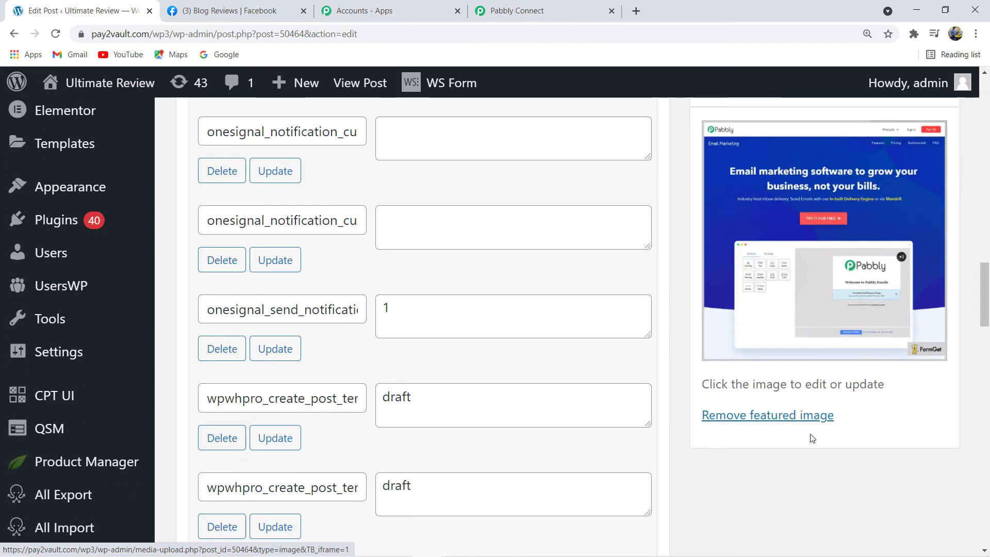
left_click(763, 421)
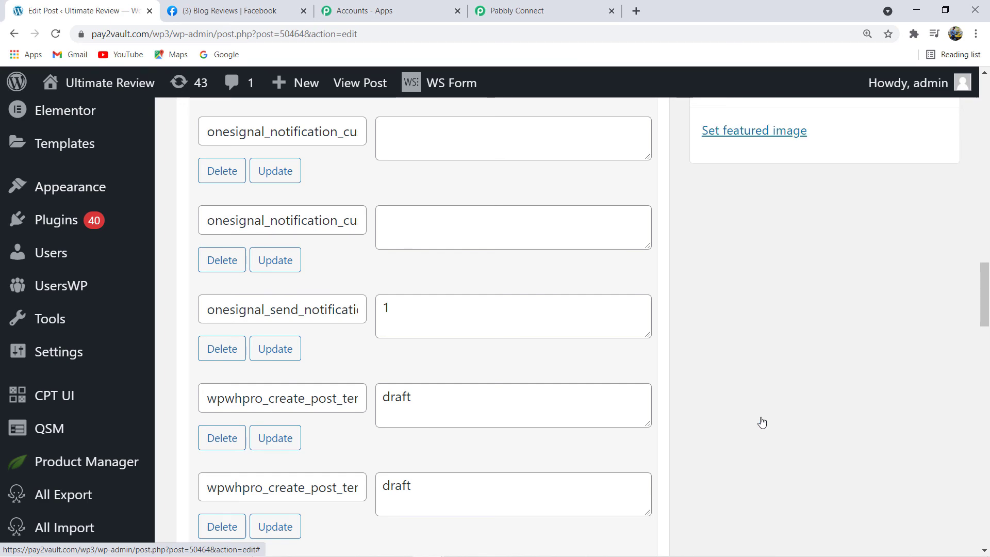
Step: Check the draft's new featured image and title, and publish the post "6 Best Email Marketing Without Double Opt-In"
scroll(763, 421, "up", 3)
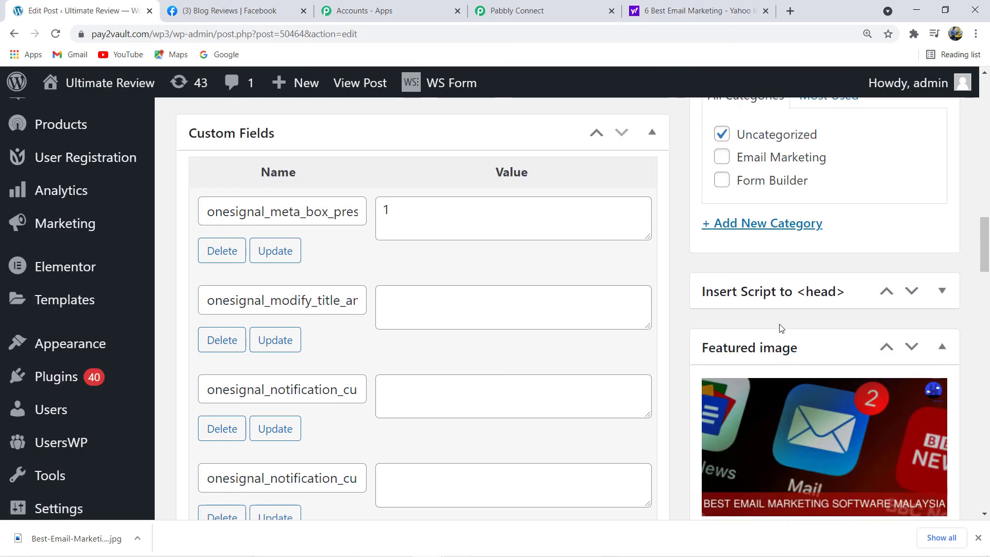
scroll(781, 328, "down", 3)
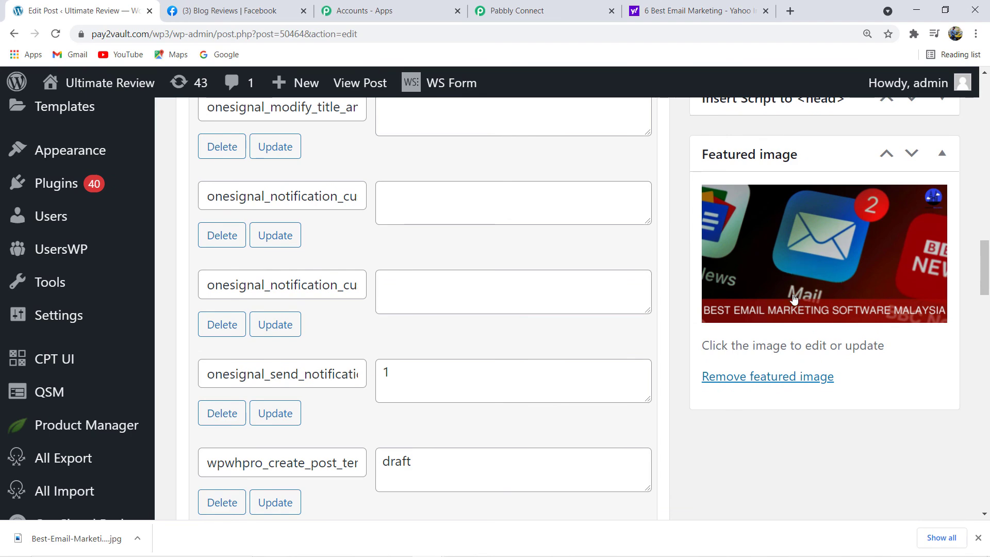
scroll(789, 318, "up", 10)
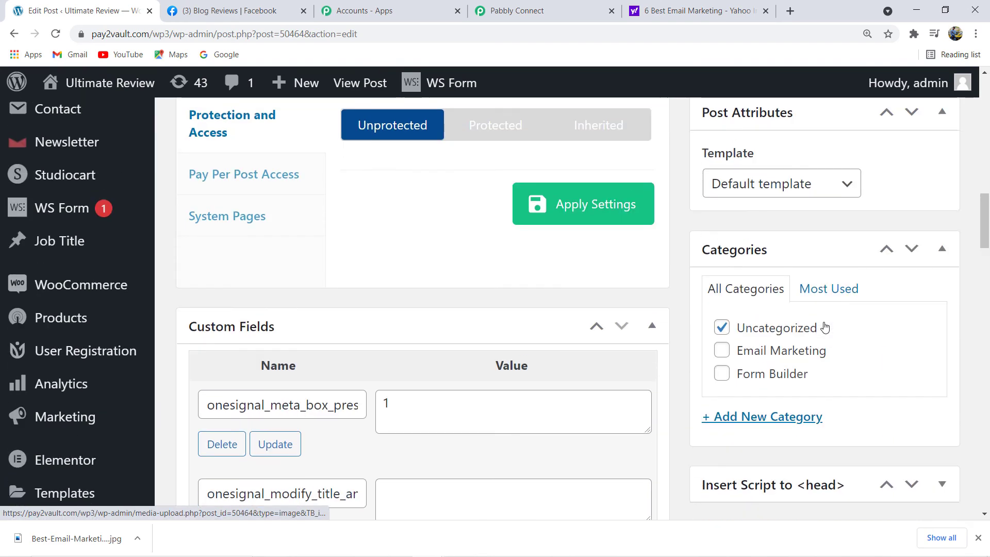
scroll(824, 327, "up", 8)
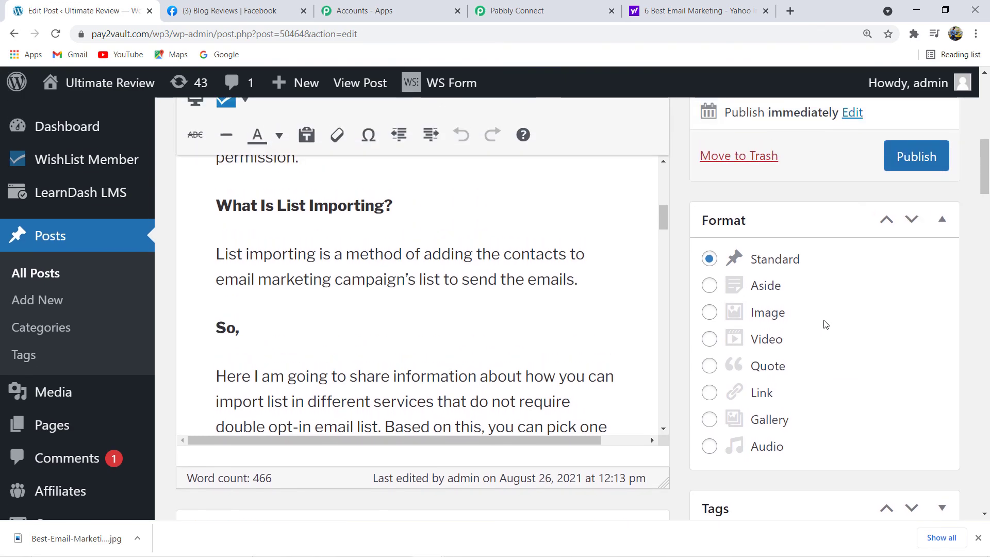
scroll(824, 325, "down", 3)
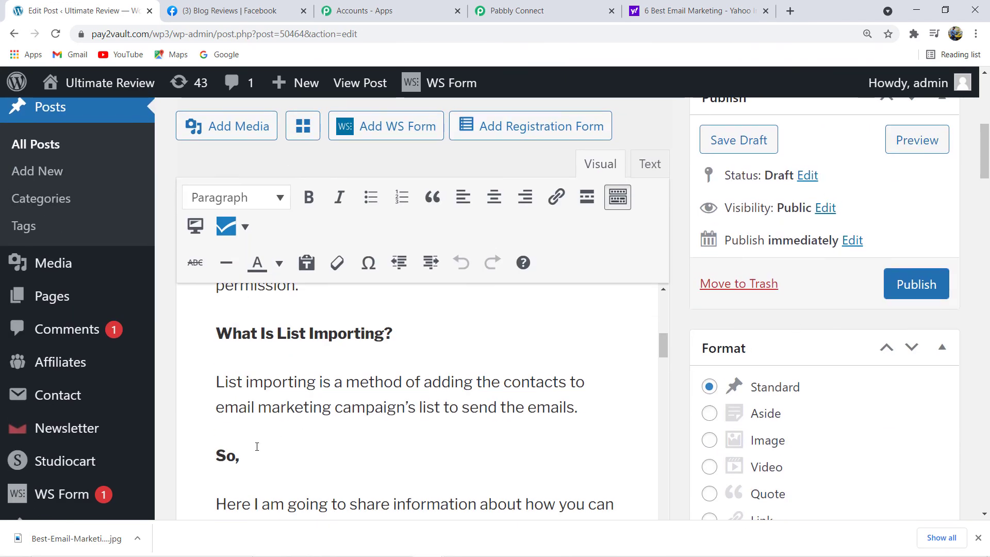
scroll(360, 438, "up", 6)
scroll(580, 260, "up", 5)
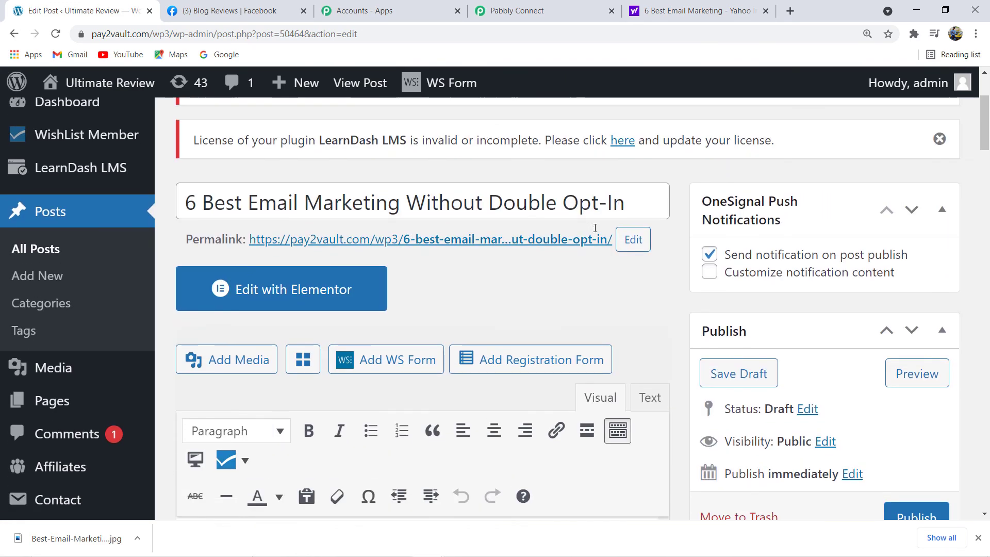
scroll(593, 227, "down", 2)
left_click(928, 418)
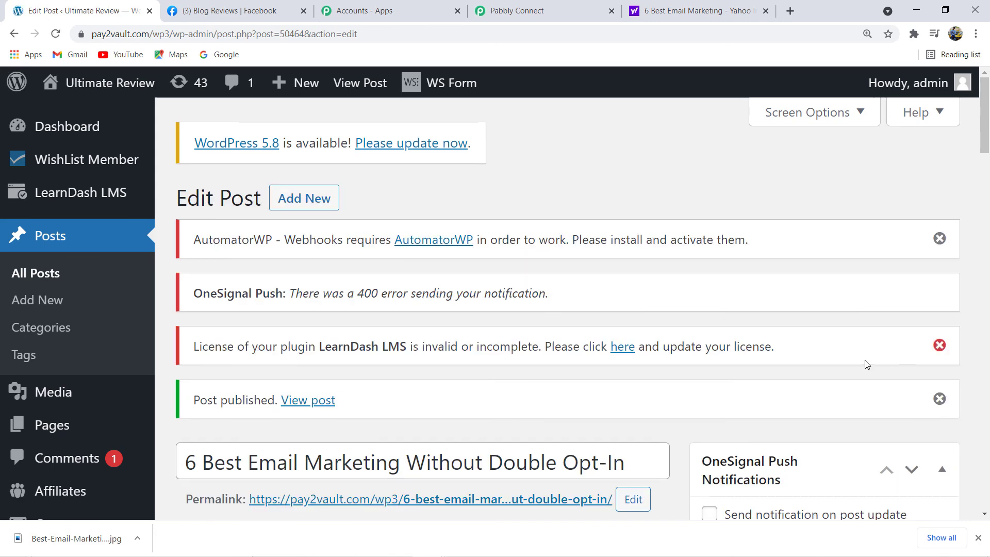
scroll(865, 360, "down", 3)
scroll(866, 364, "up", 1)
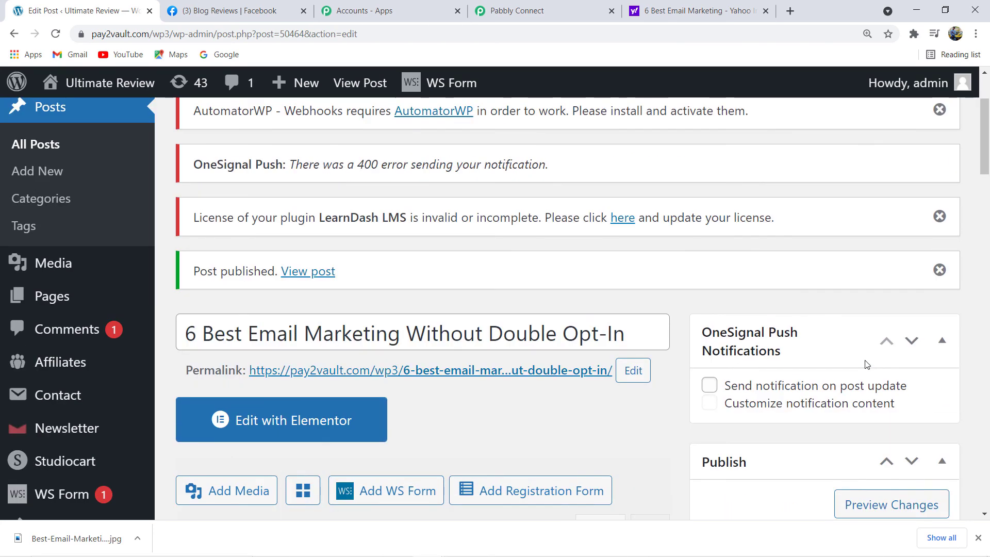
scroll(865, 355, "up", 2)
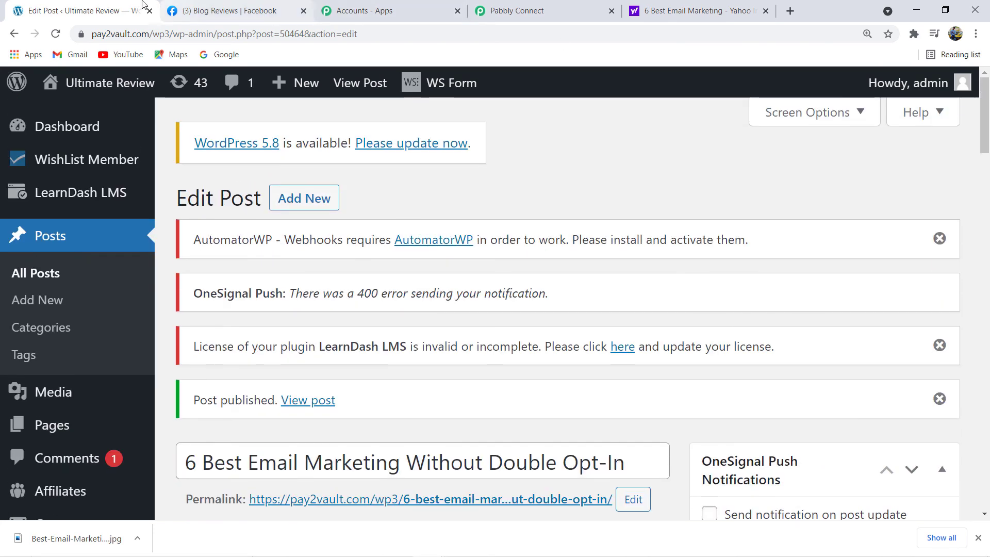
Step: Reload the Blog Reviews page on Facebook to check its newest post, and return to the Pabbly Connect workflow
left_click(211, 11)
scroll(722, 309, "down", 8)
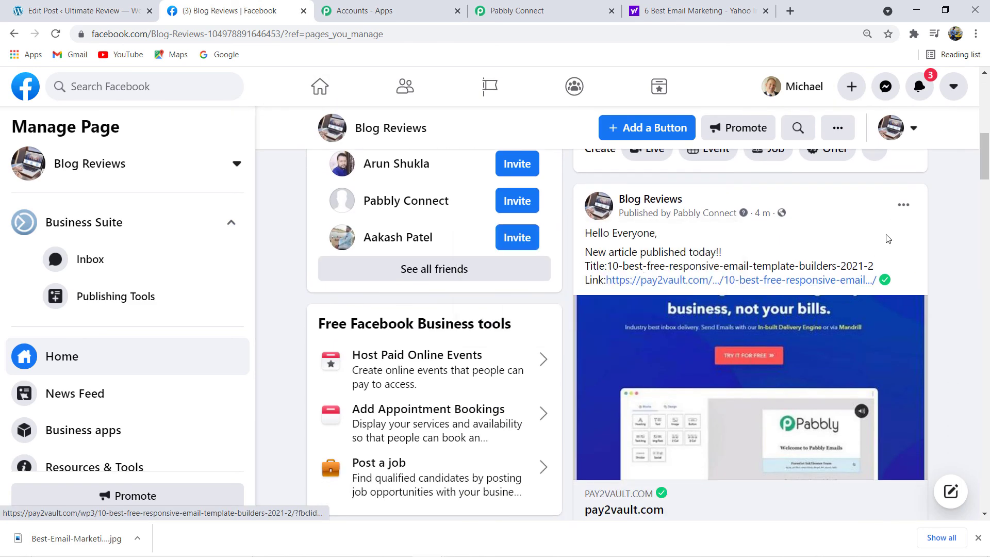
left_click(57, 34)
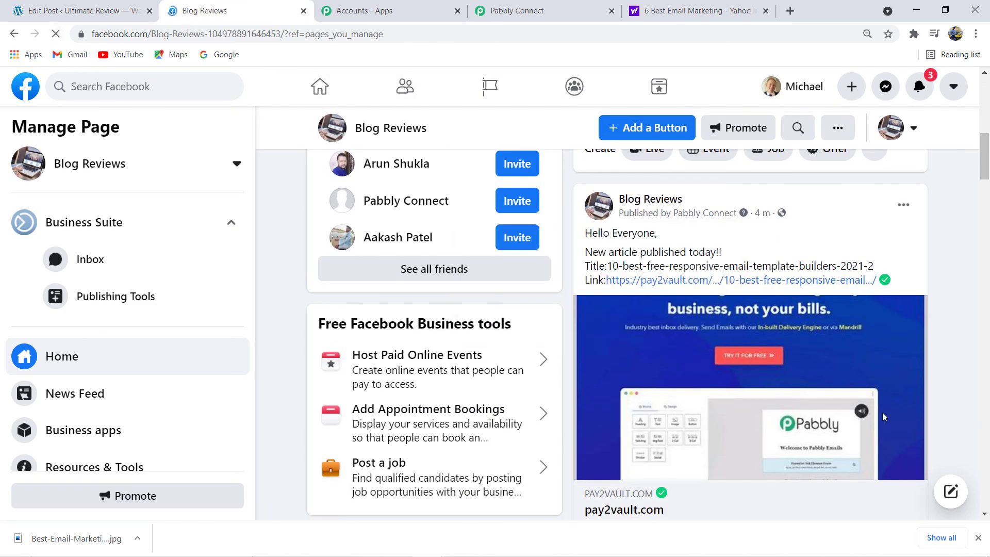
scroll(944, 423, "down", 6)
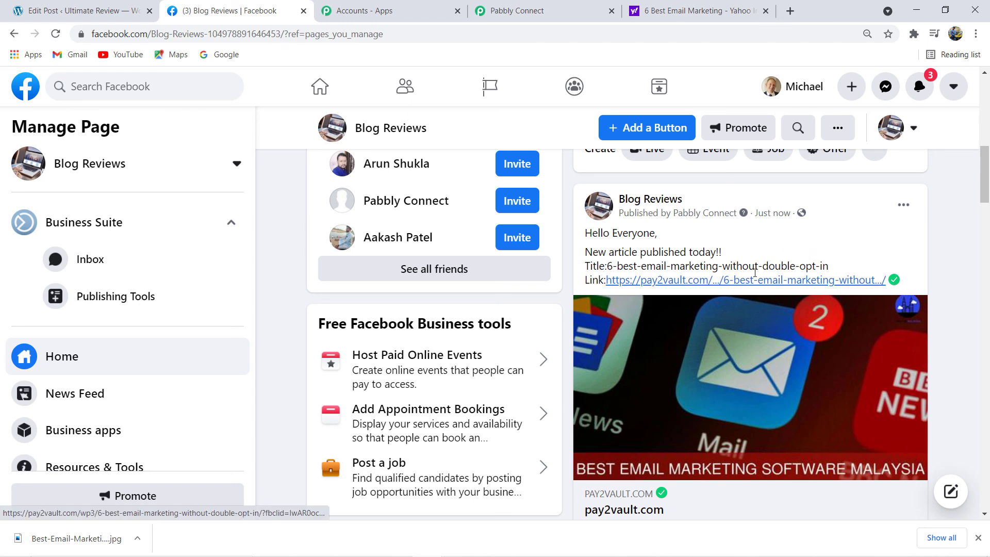
left_click(549, 12)
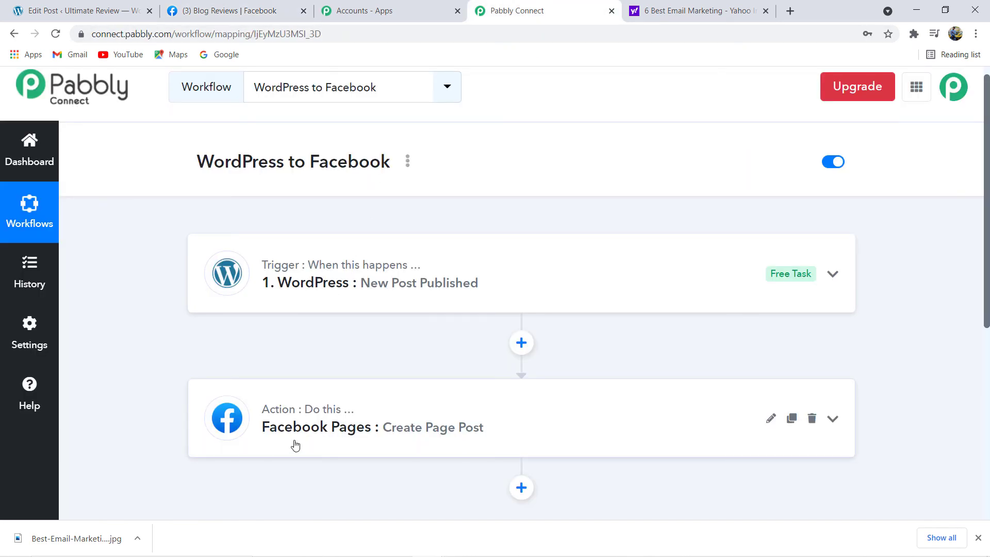